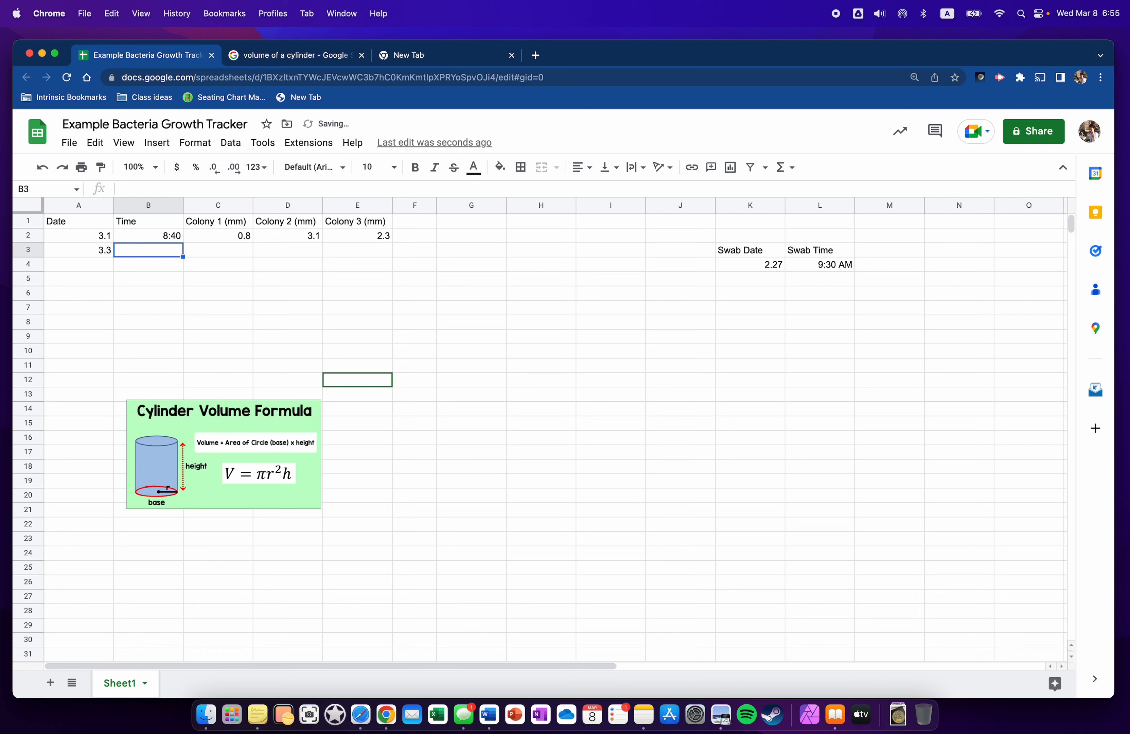
Complete the 3.3 row with time "class time" and colony sizes 10, 15 and 25.
type("class time")
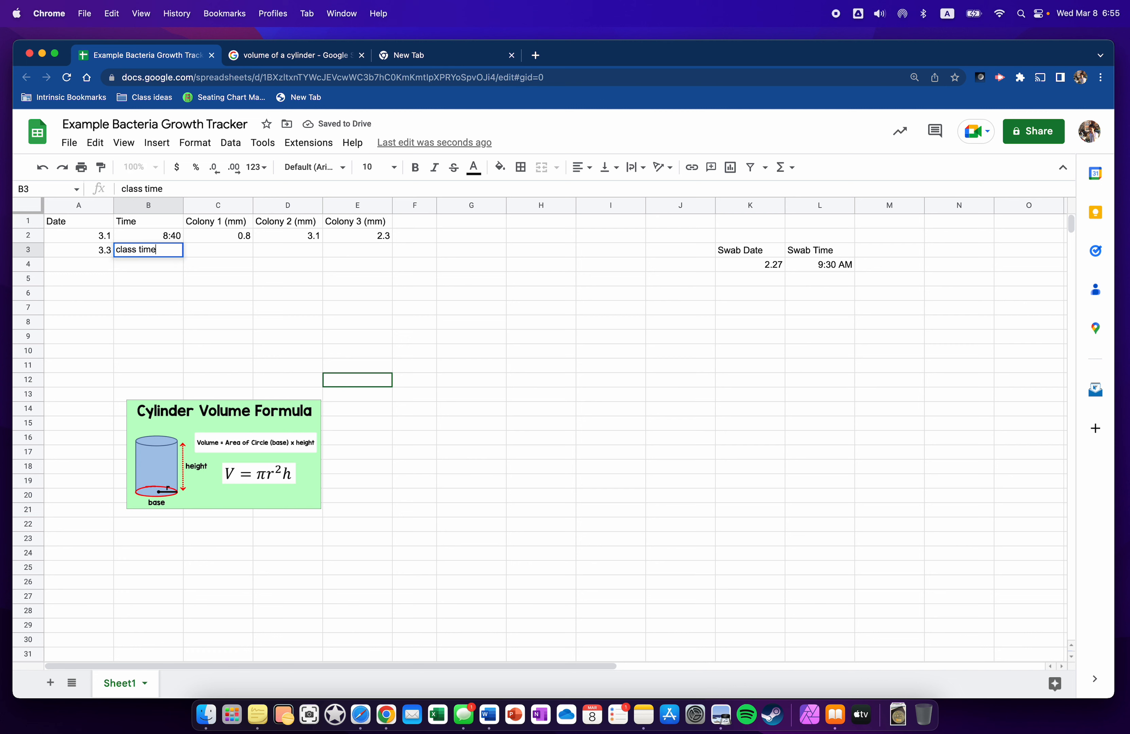
key("Tab")
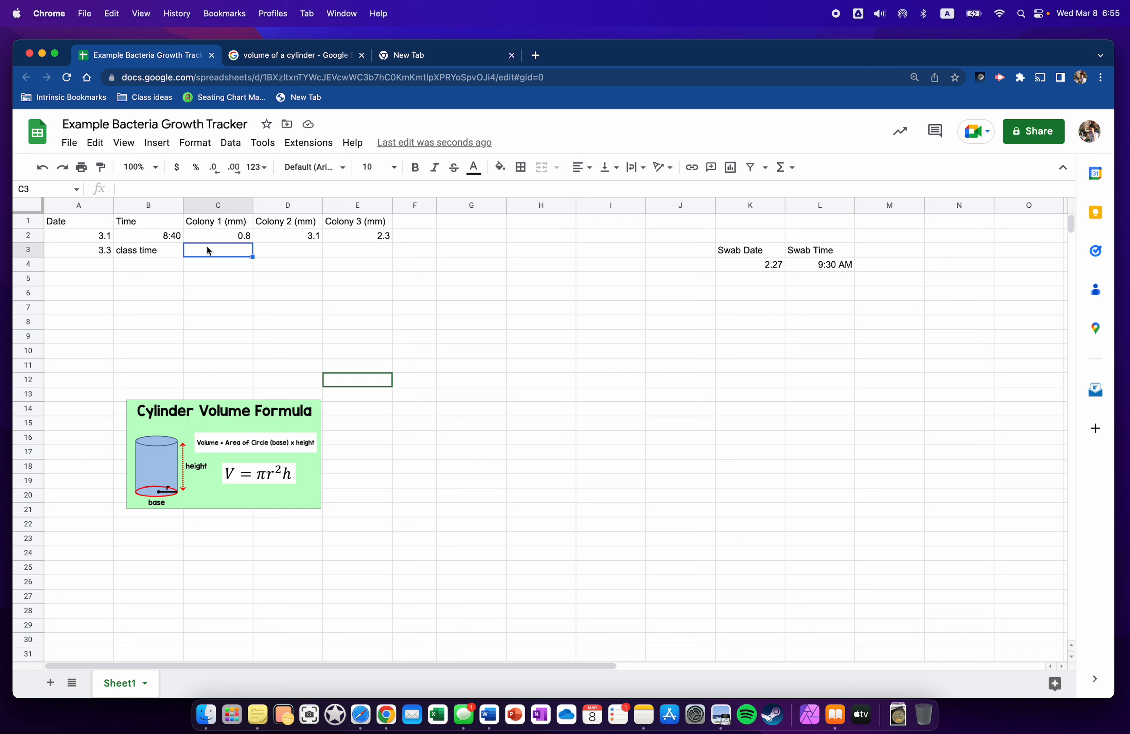
type("10")
key("Tab")
type("15")
key("Tab")
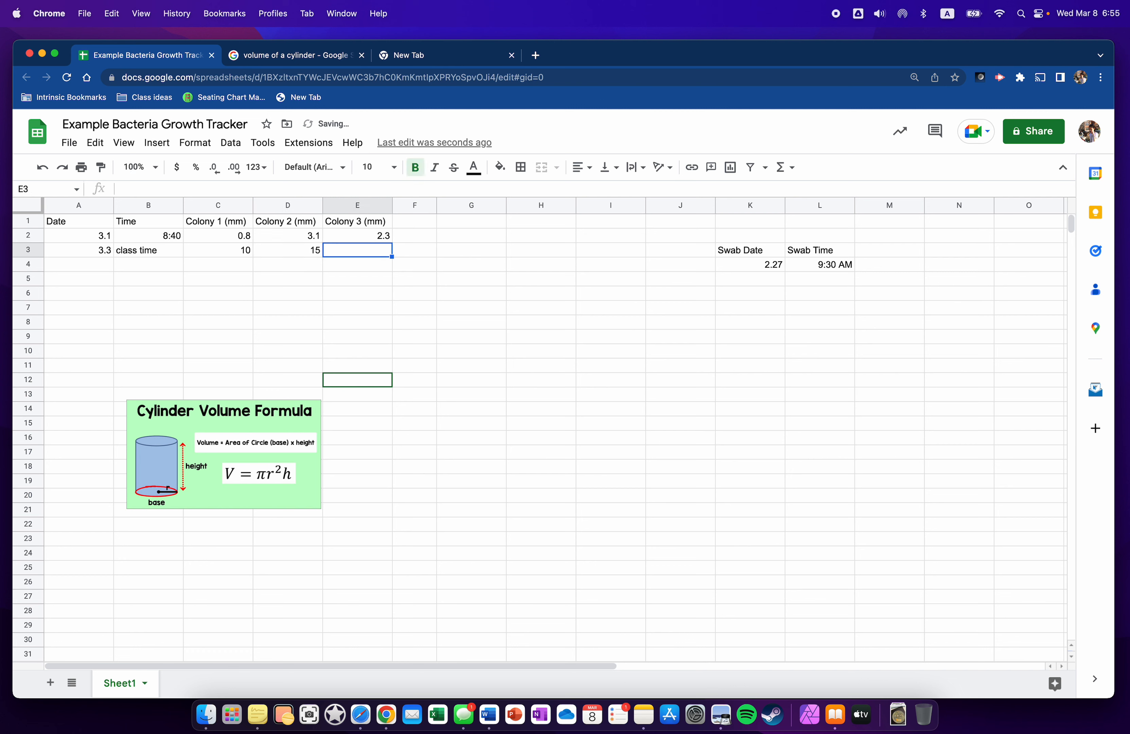
type("25")
key("Return")
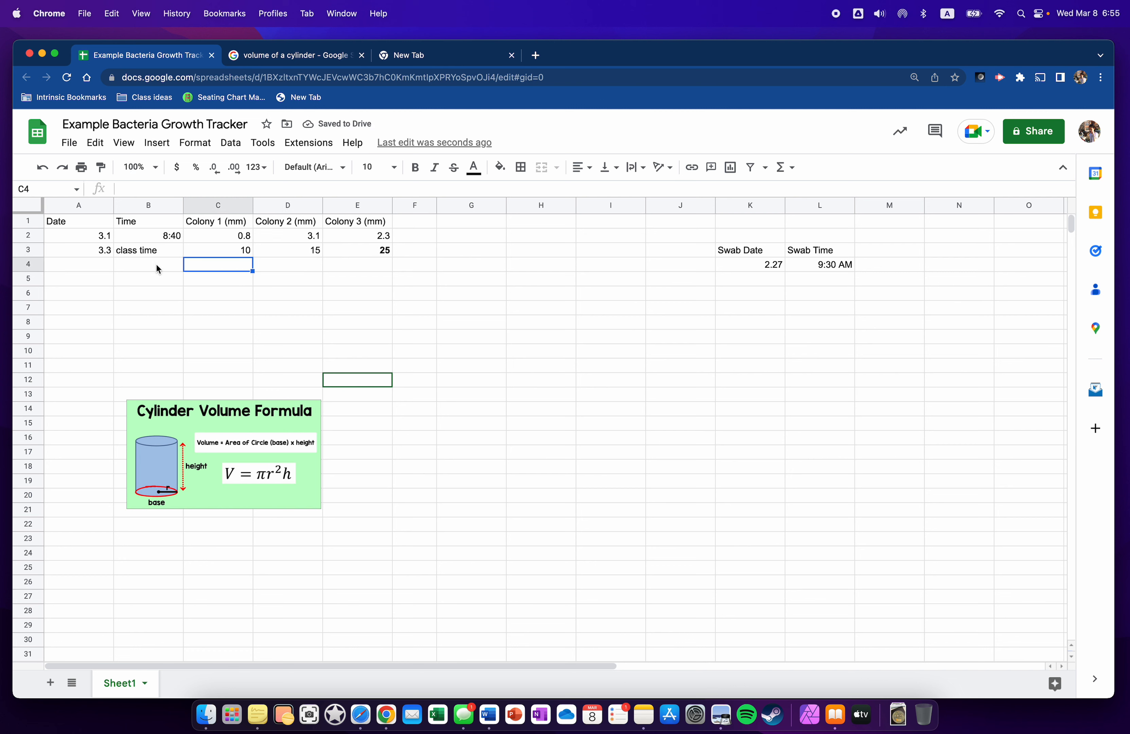
Insert two blank rows between the 3.1 and 3.3 entries.
left_click(31, 250)
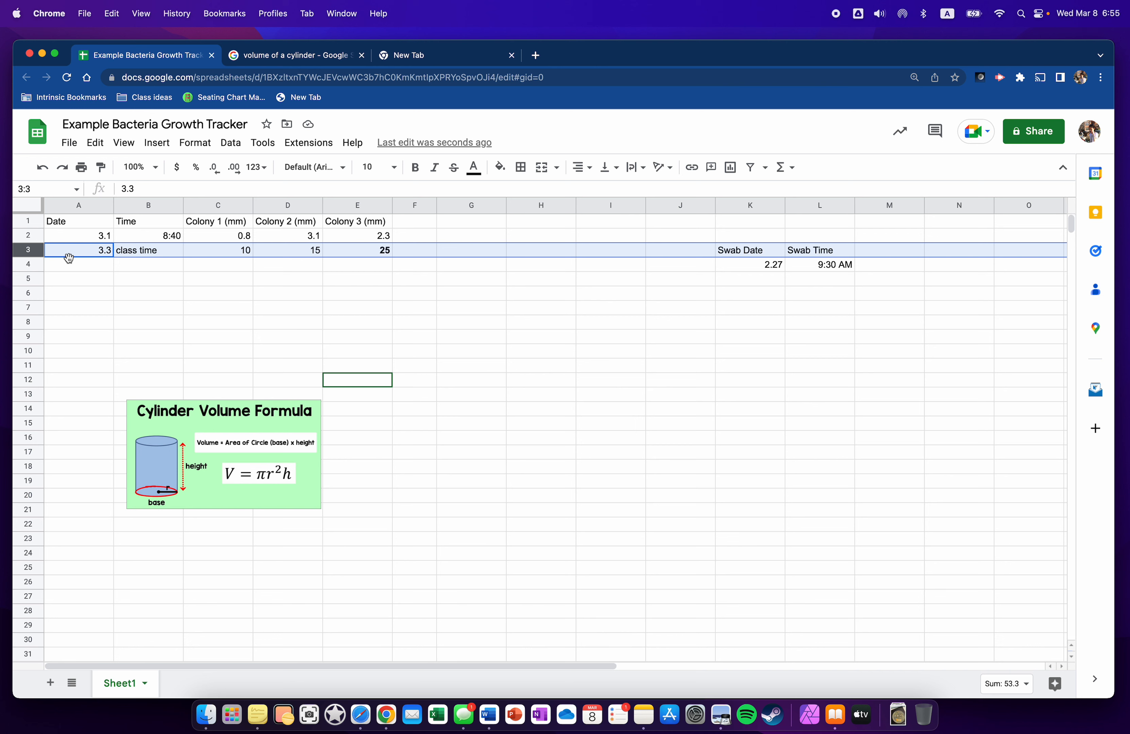
right_click(22, 251)
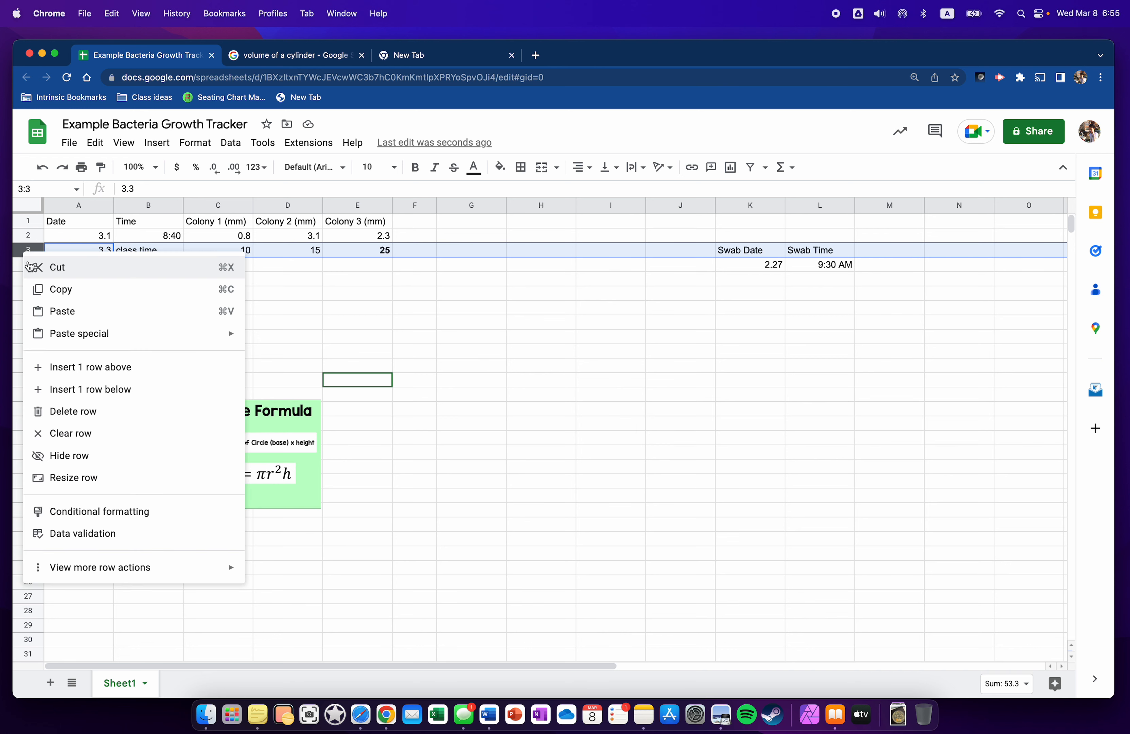
left_click(76, 366)
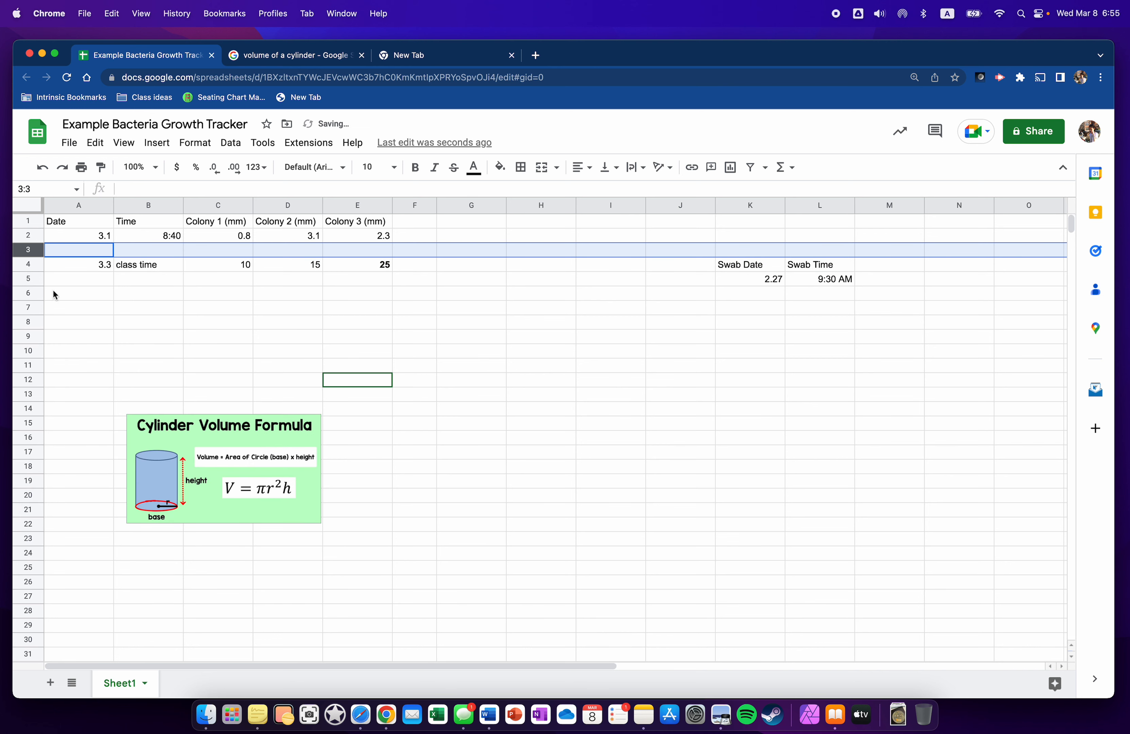
left_click(37, 264)
right_click(37, 264)
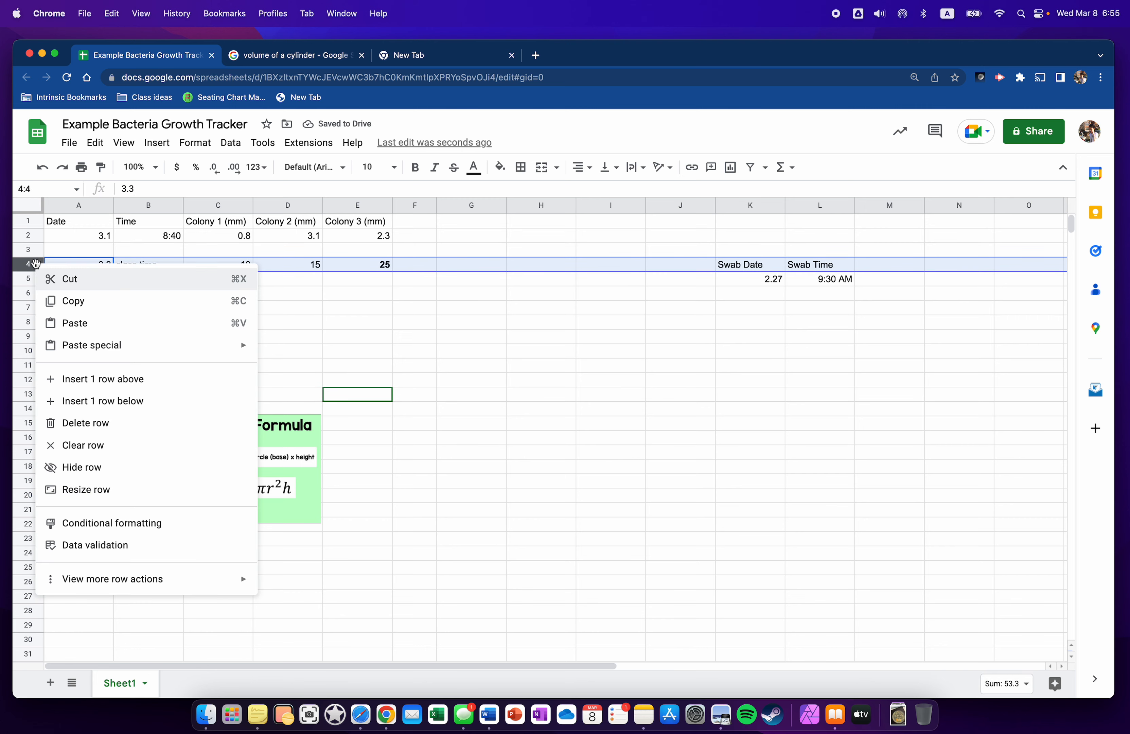
left_click(97, 373)
Enter the dates "3.2 AM" in A3 and "3.2 PM" in A4.
left_click(101, 255)
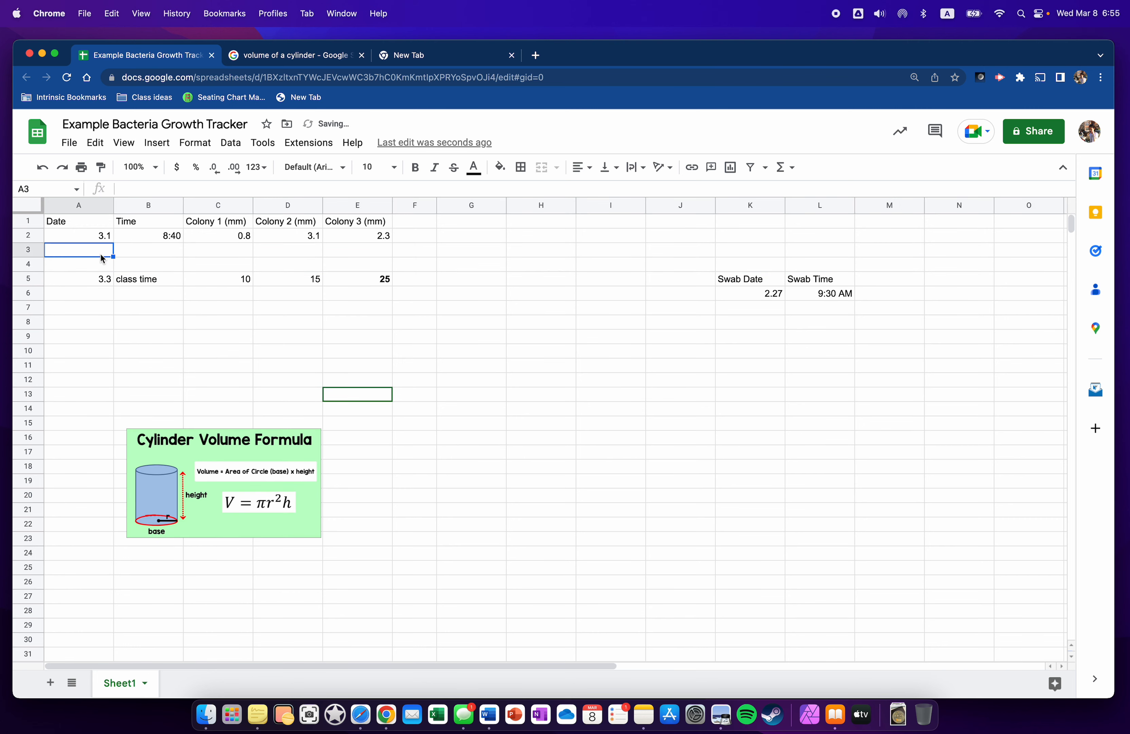
type("3.2 AM")
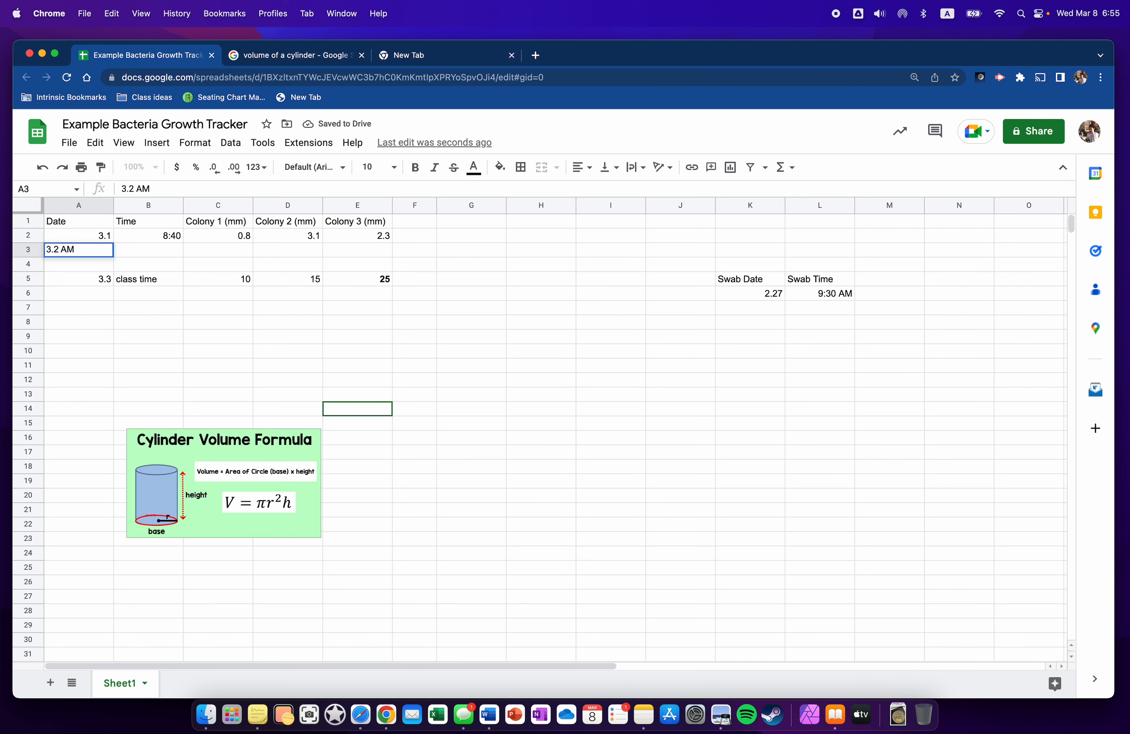
key("Return")
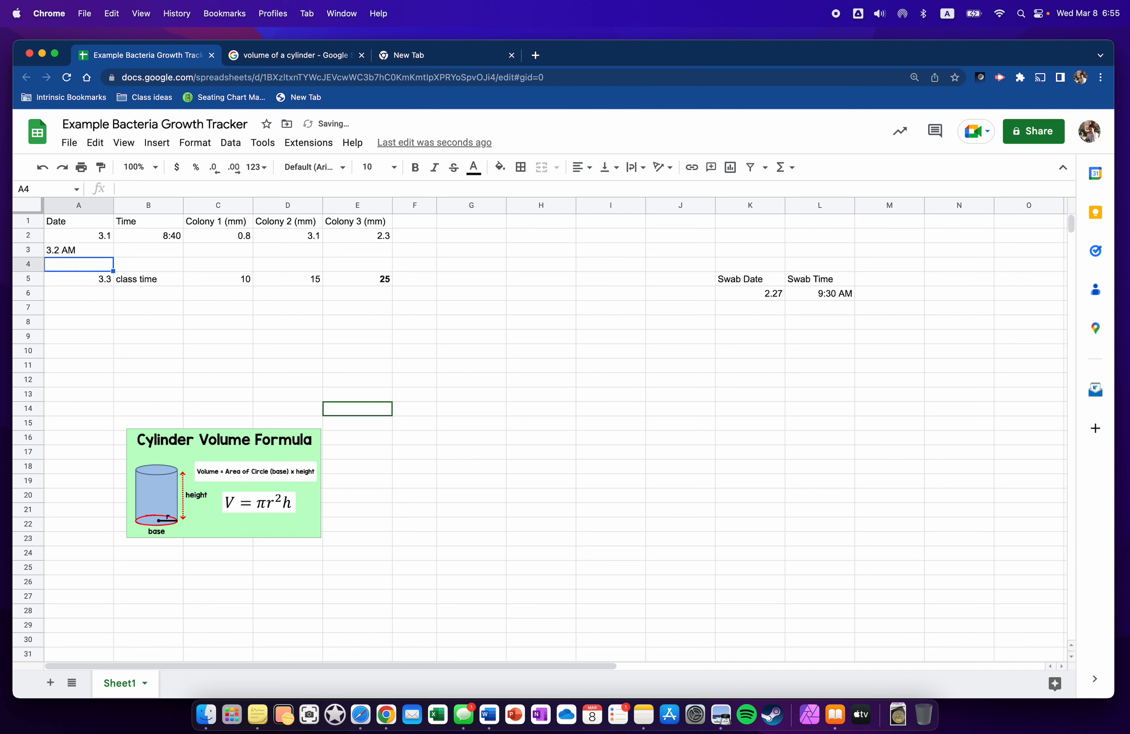
type("3.2 PM")
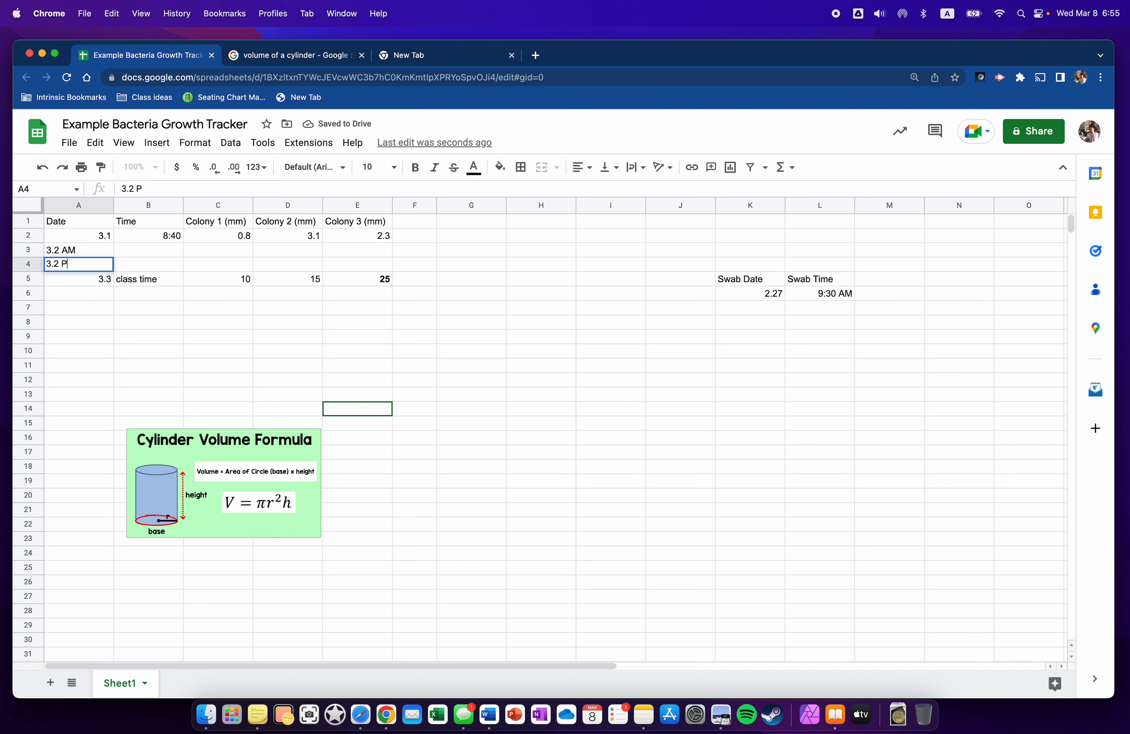
left_click(192, 308)
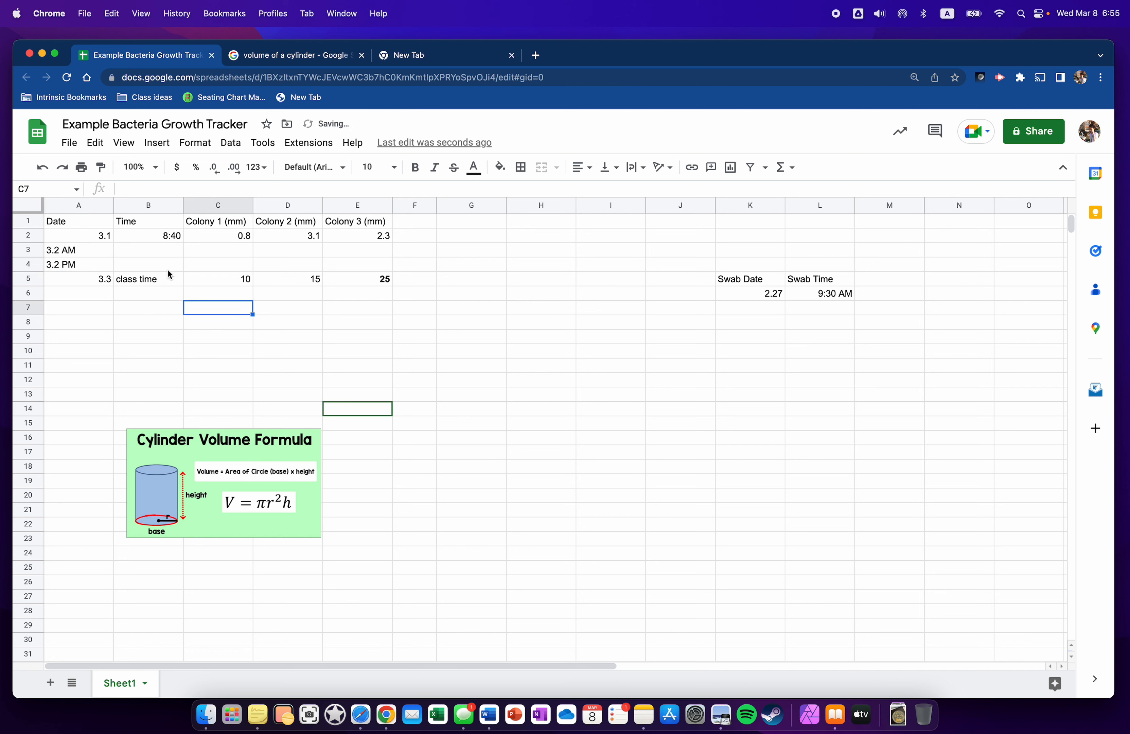
Enter the times 7am for the 3.2 AM row and 3:00 PM for the 3.2 PM row.
left_click(160, 250)
type("7am")
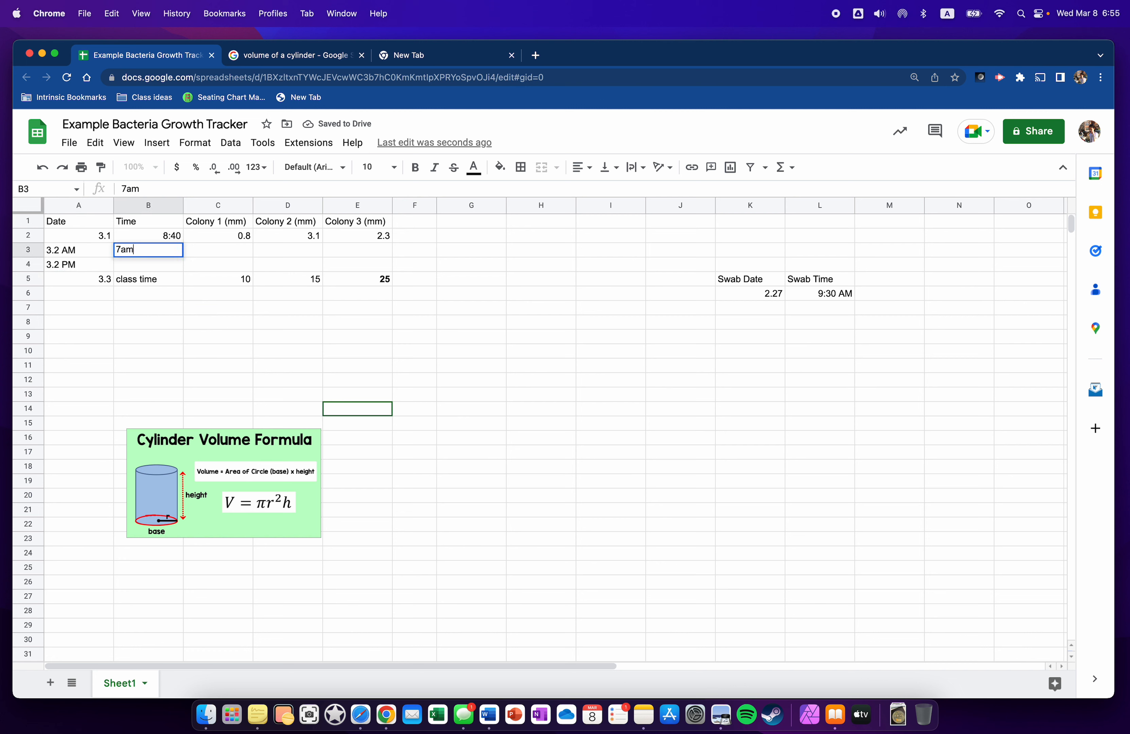
key("Return")
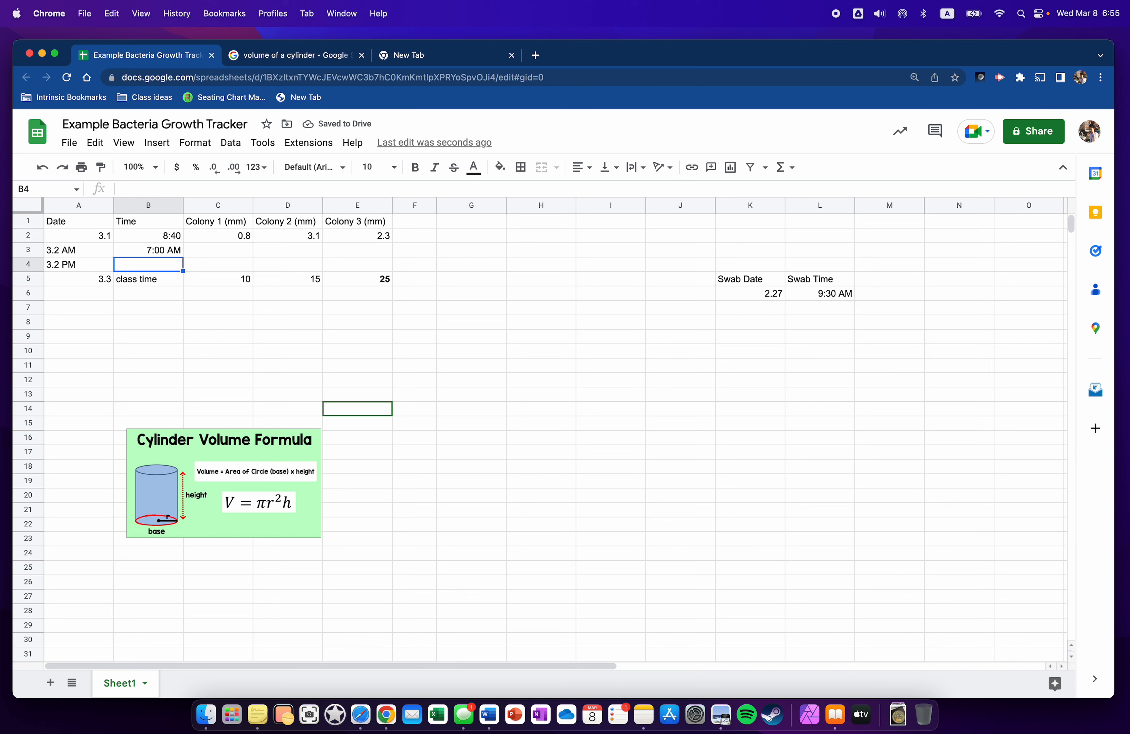
type("3:00 P")
type("M")
key("Return")
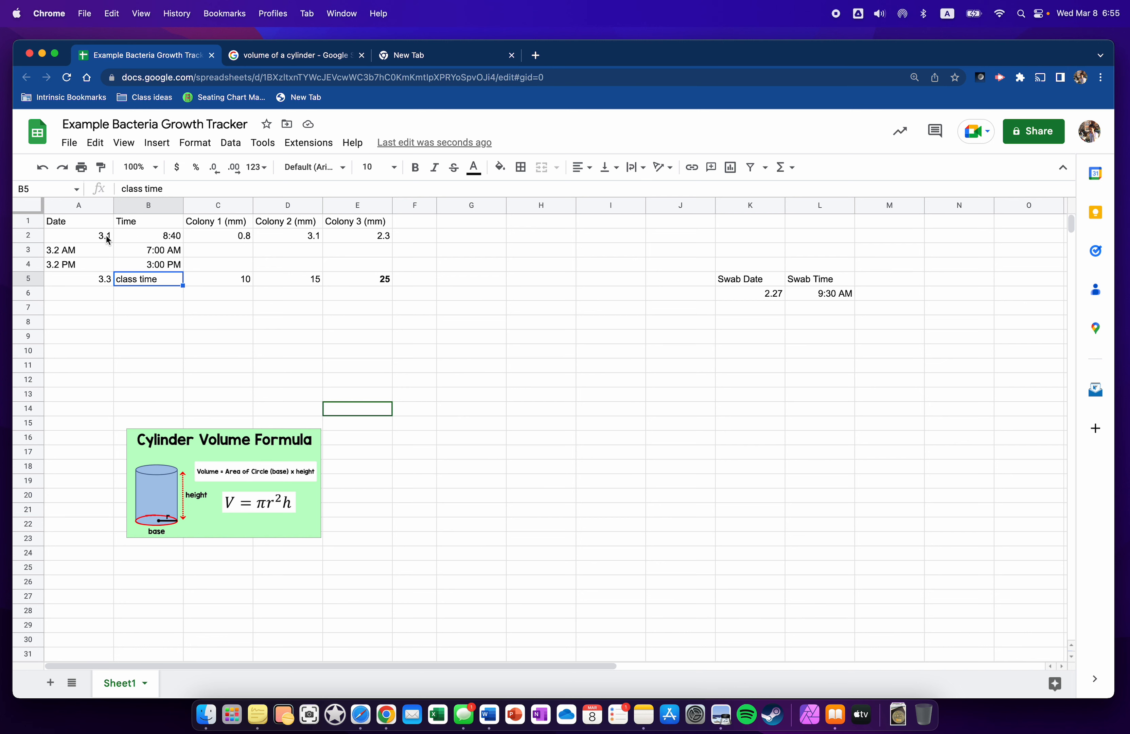
left_click(242, 250)
left_click(244, 266)
left_click(282, 268)
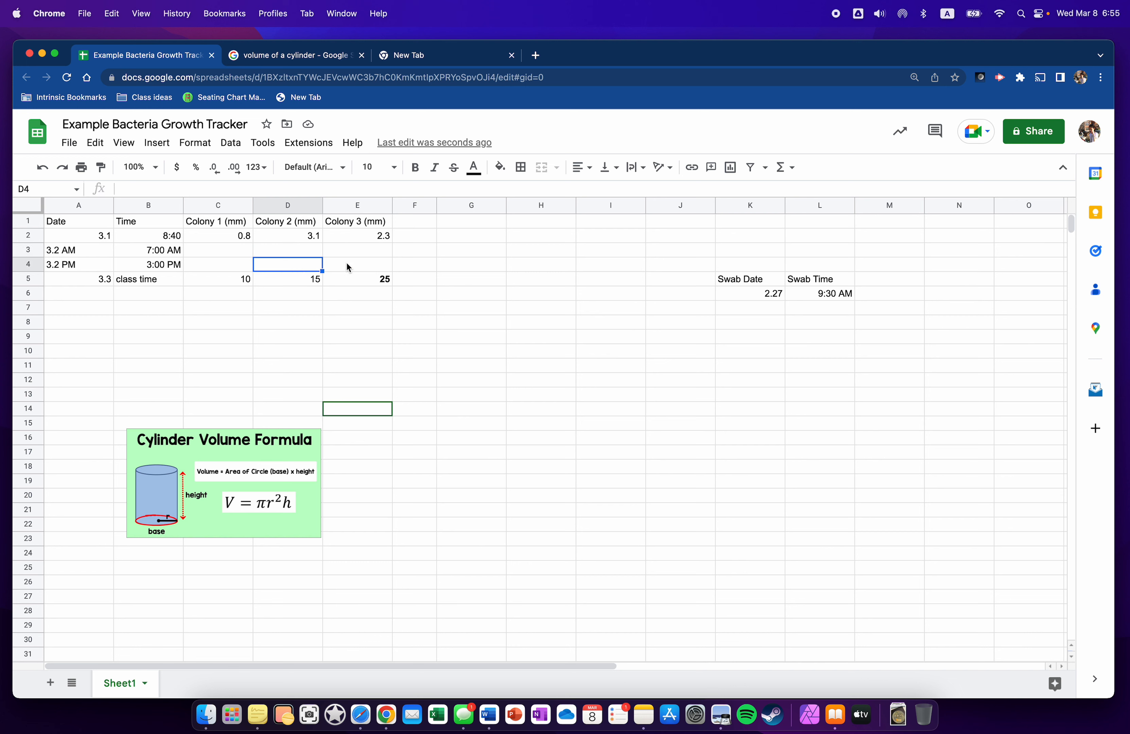
left_click(347, 252)
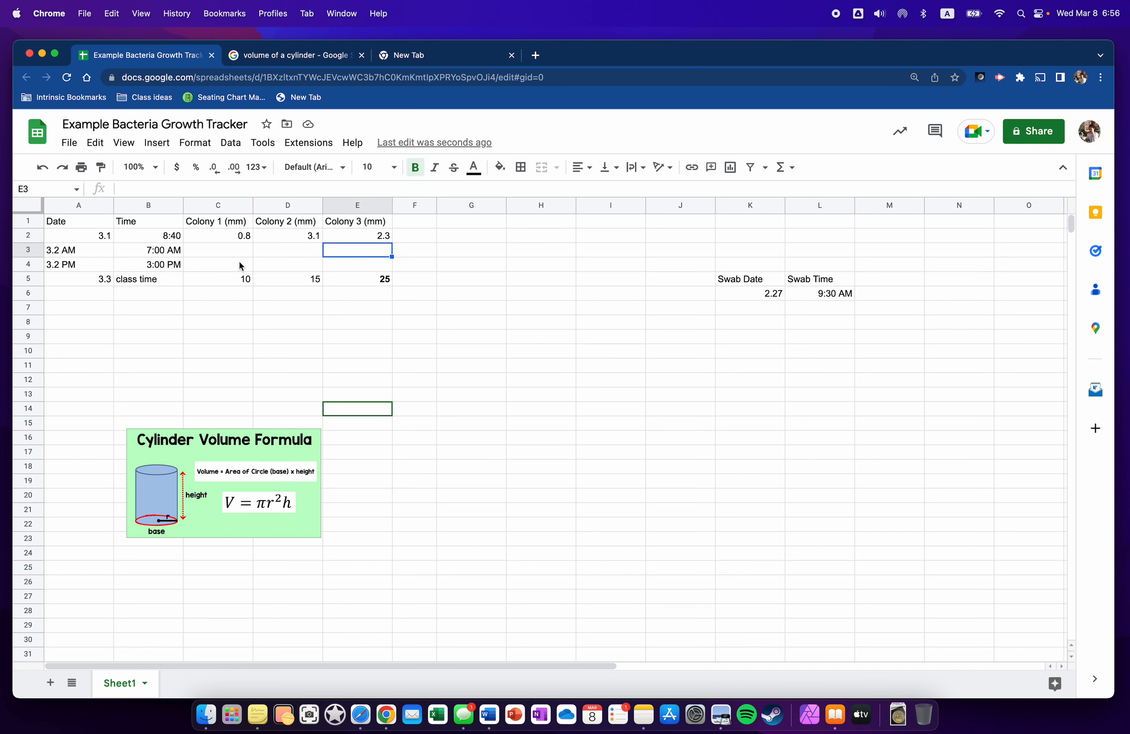
Enter Colony 1 sizes of 2 for 3.2 AM and 5 for 3.2 PM.
left_click(236, 249)
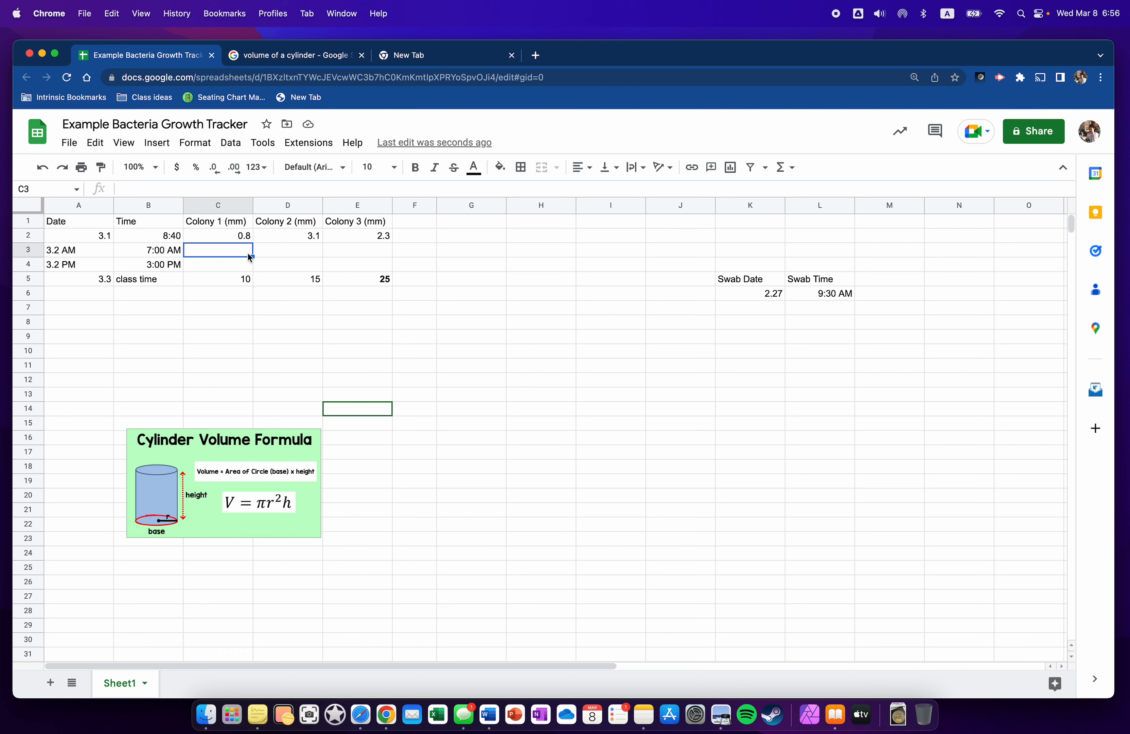
type("2")
key("Return")
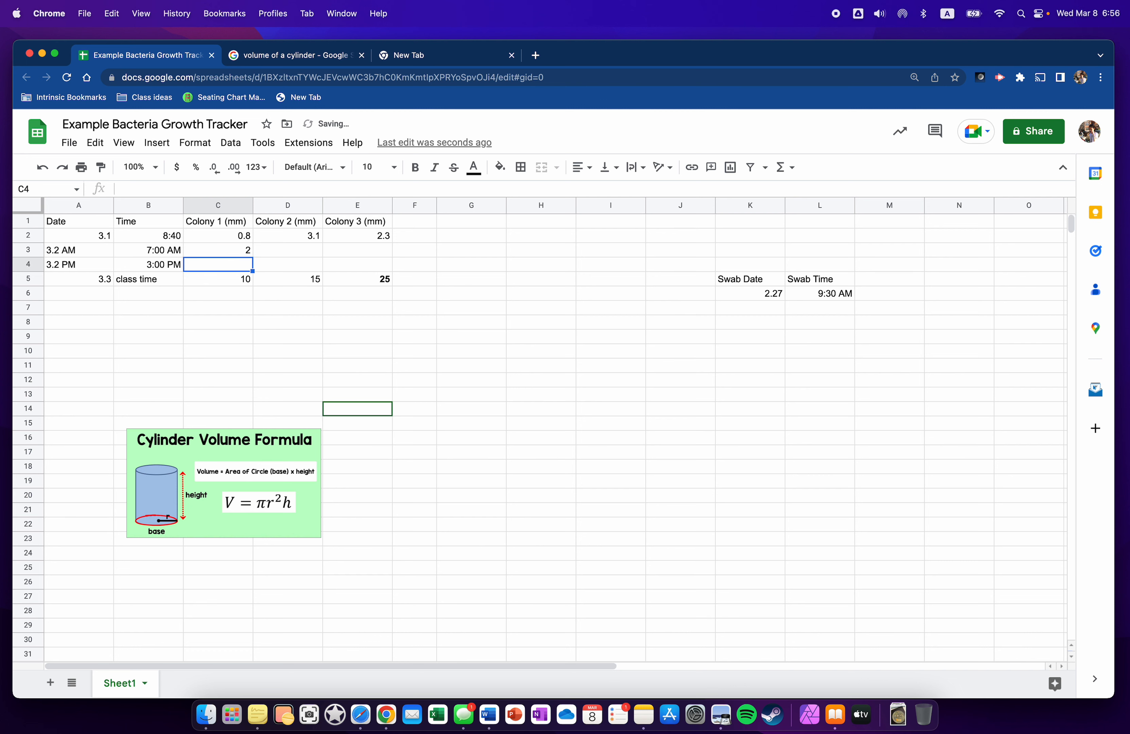
type("5")
key("Right")
Enter Colony 2 sizes of 5 for 3.2 AM and 8 for 3.2 PM.
key("Up")
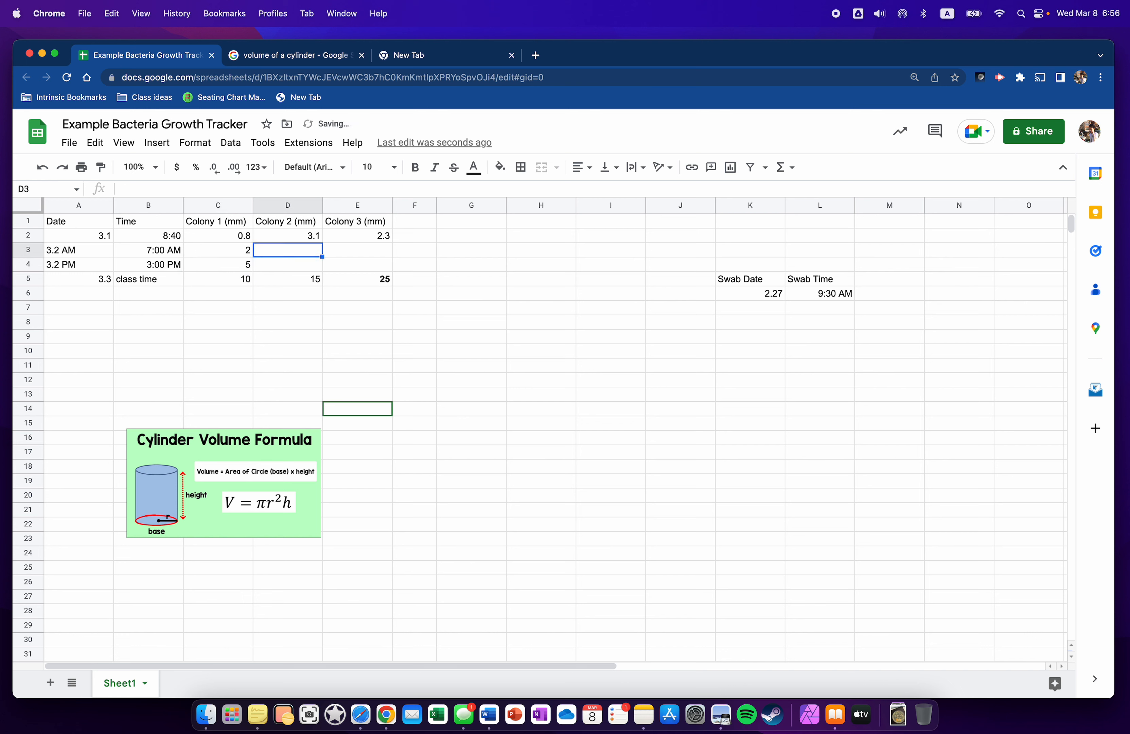
type("5")
key("Return")
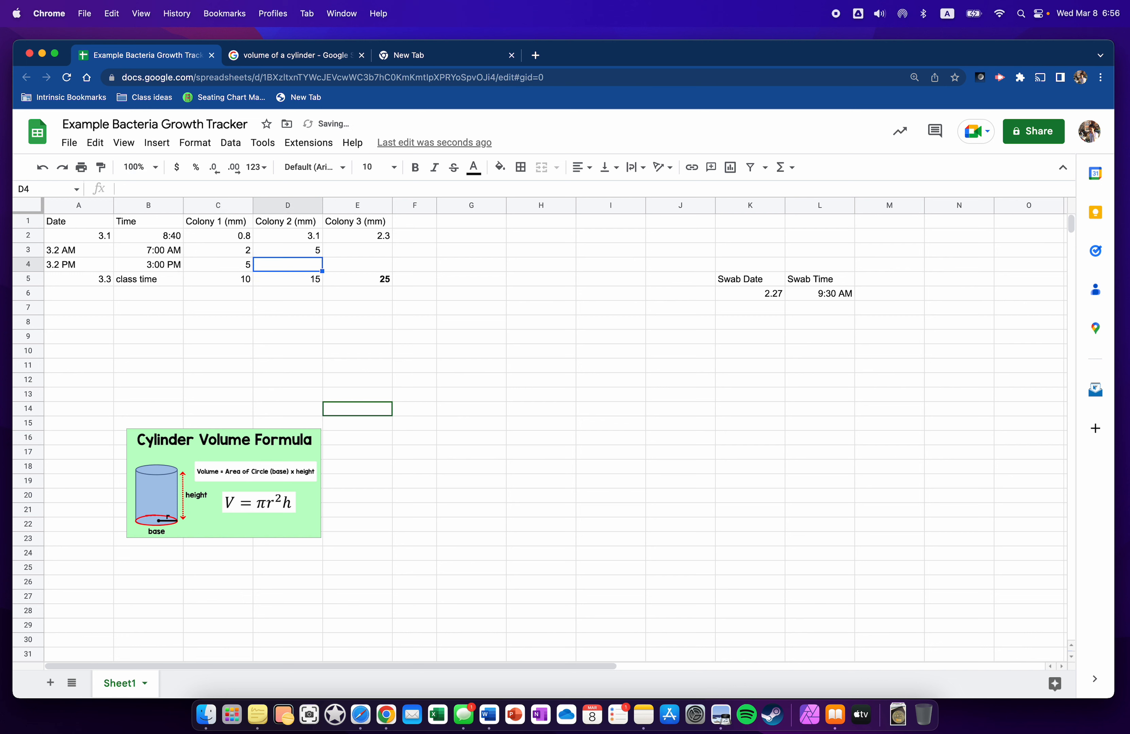
type("10")
key("BackSpace")
key("BackSpace")
type("8")
key("Return")
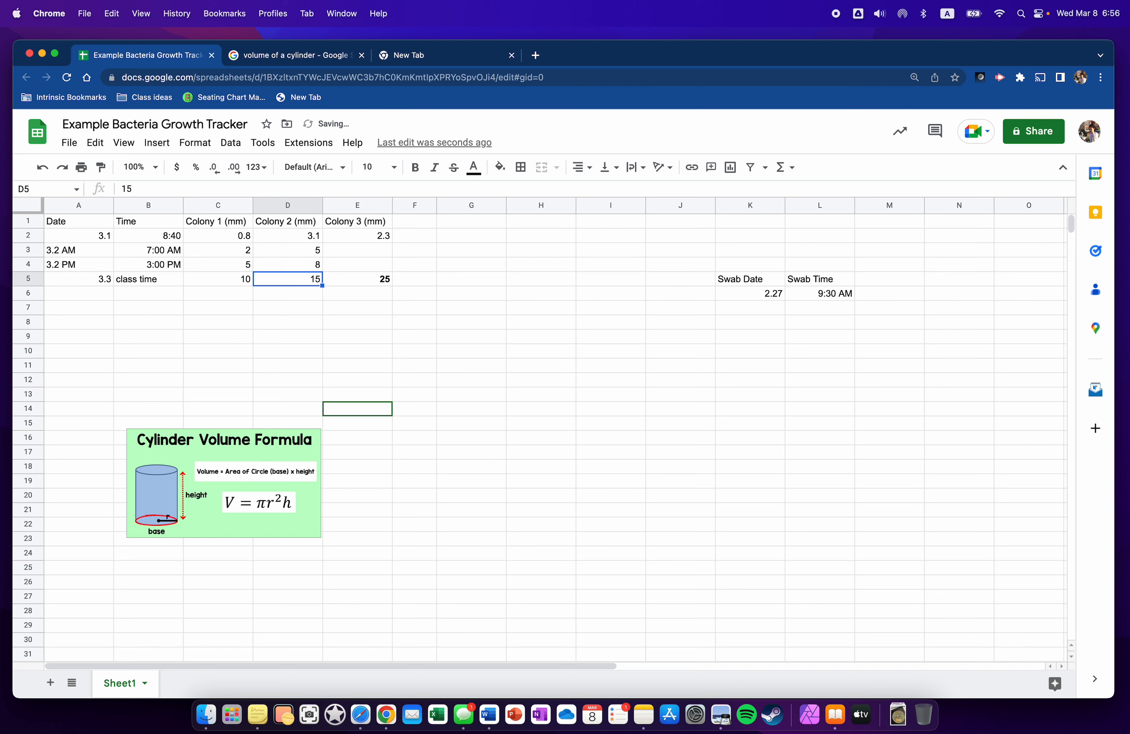
Enter Colony 3 sizes of 5 for 3.2 AM and 10 for 3.2 PM.
left_click(369, 240)
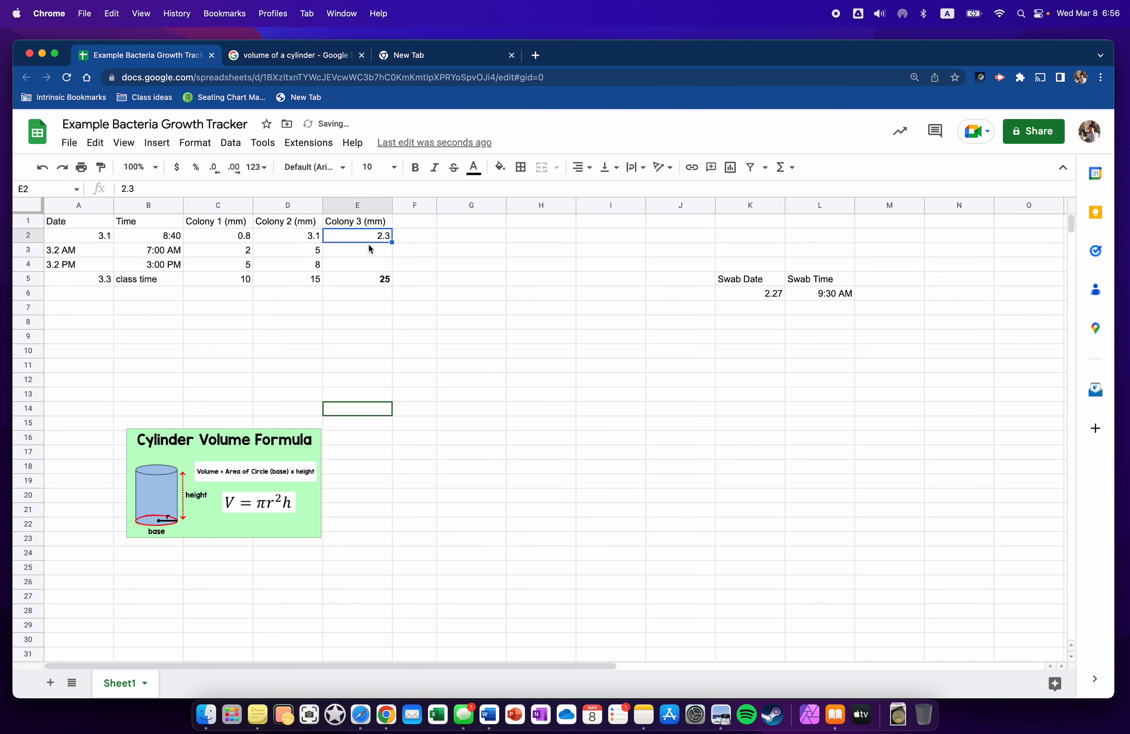
left_click(368, 245)
type("5")
key("Return")
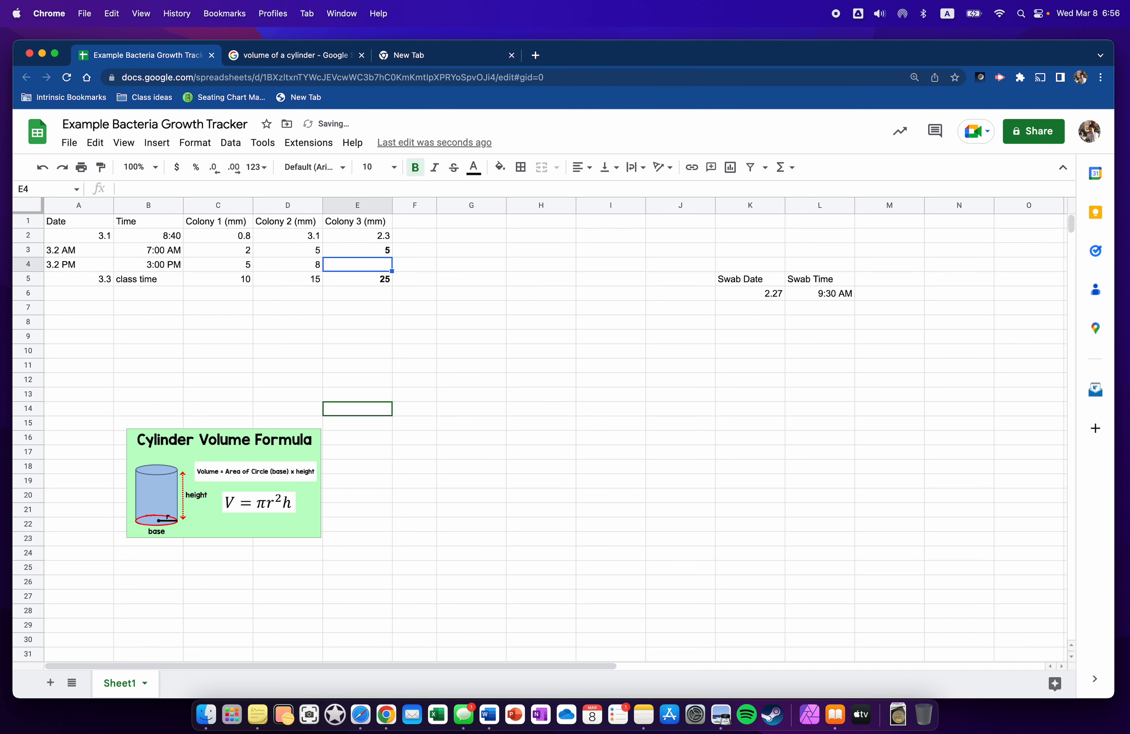
type("10")
key("Return")
left_click(379, 392)
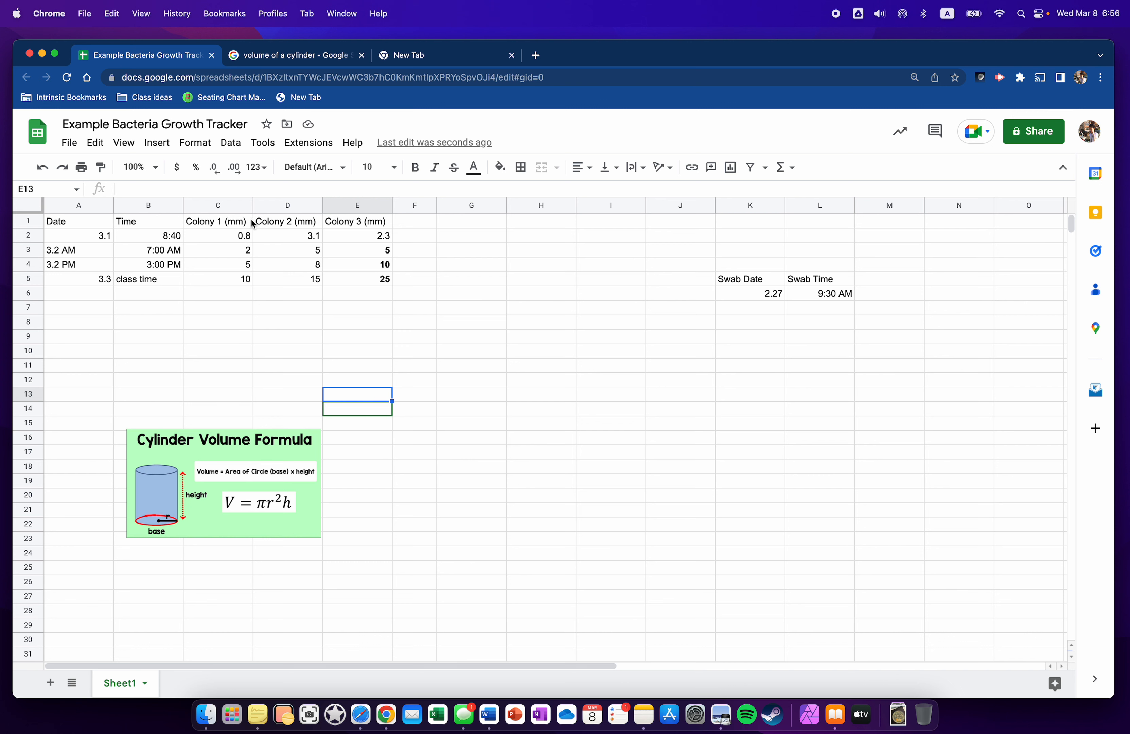
Remove the bold formatting from the Colony 3 values in E2:E5.
left_click_drag(248, 235, 362, 281)
left_click(360, 274)
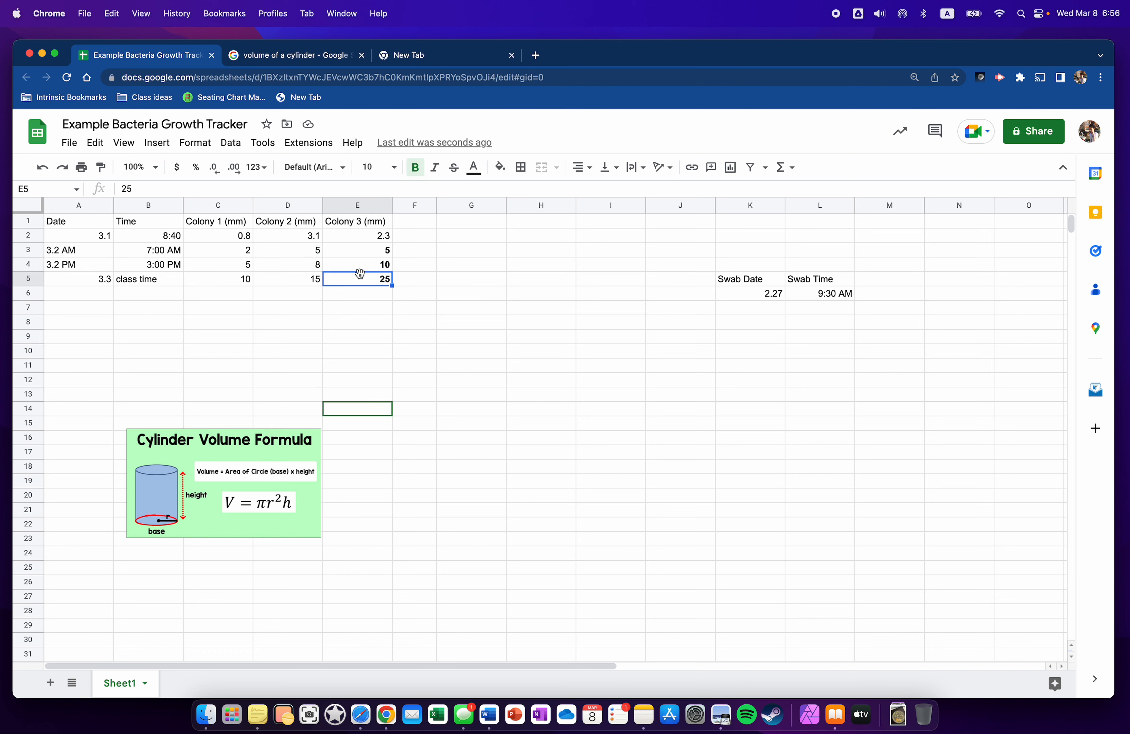
left_click(365, 232, "shift")
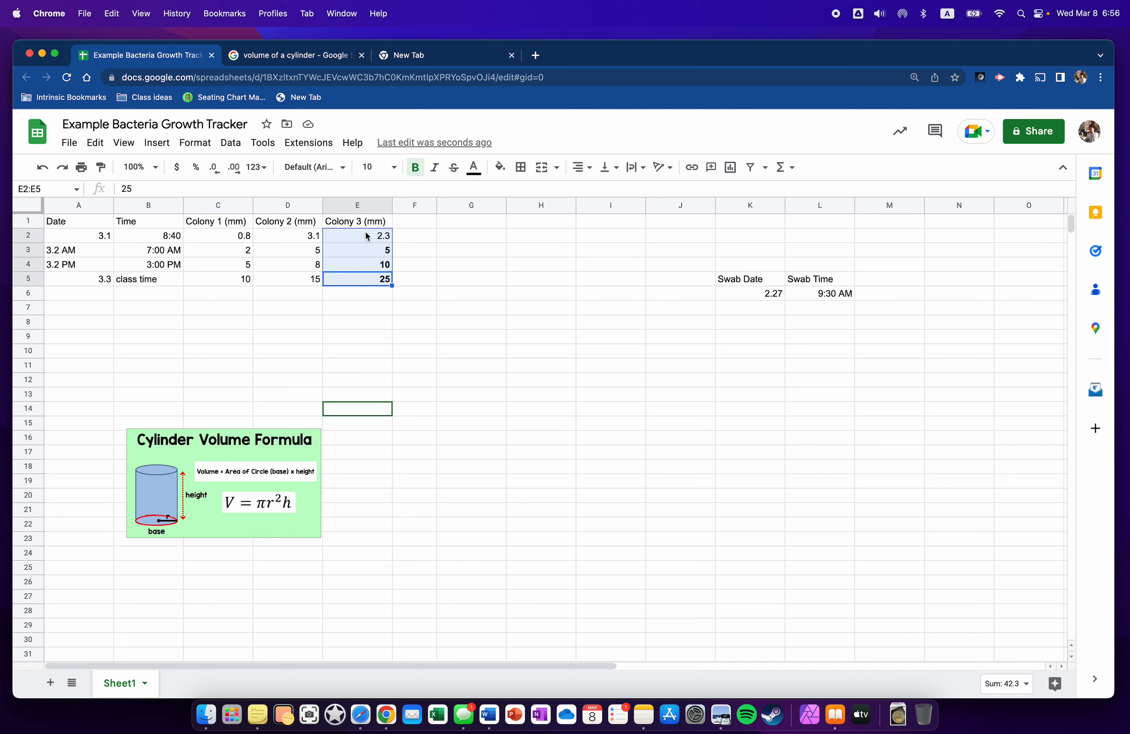
left_click(416, 167)
left_click(406, 263)
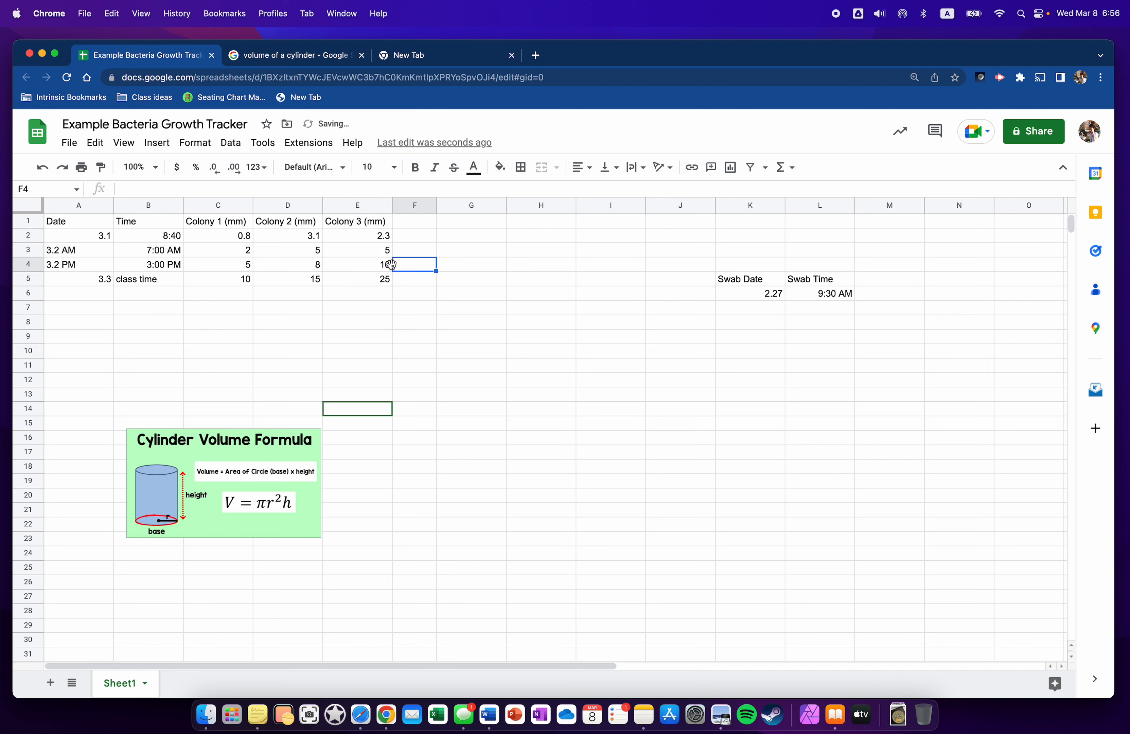
Move the Swab Date and Swab Time block from K5:L7 to below the data table, starting at A11.
left_click_drag(727, 277, 820, 301)
key("super+c")
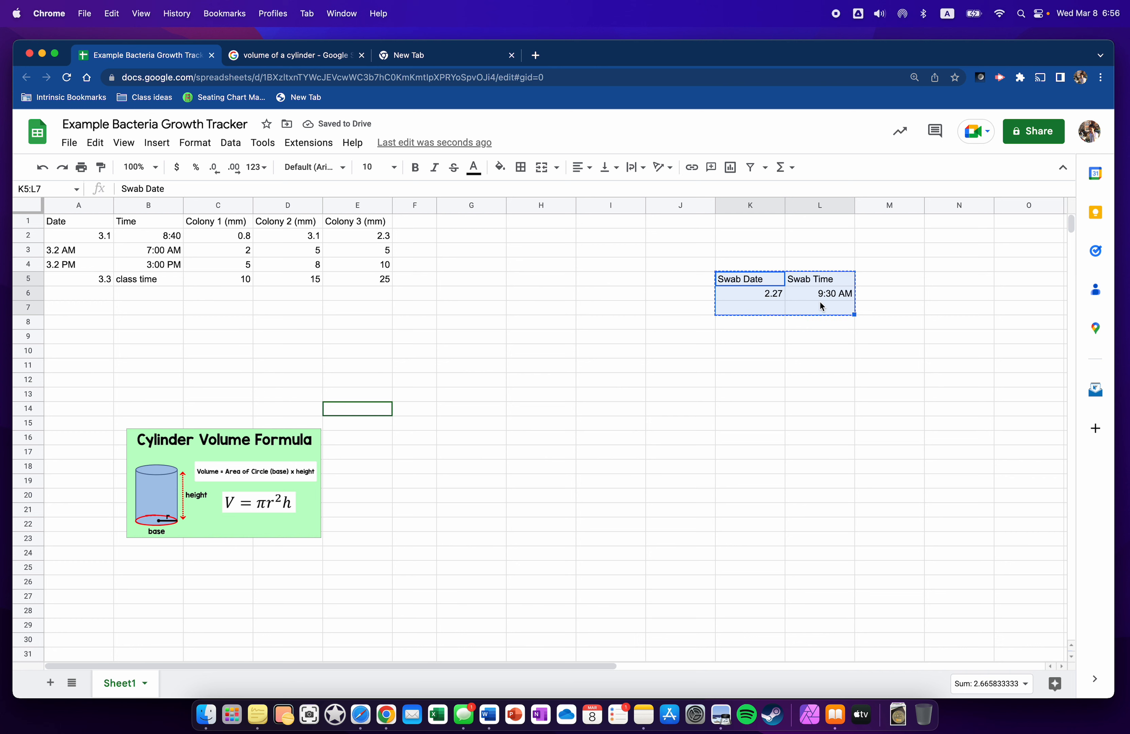
left_click(72, 371)
key("super+v")
left_click(29, 451)
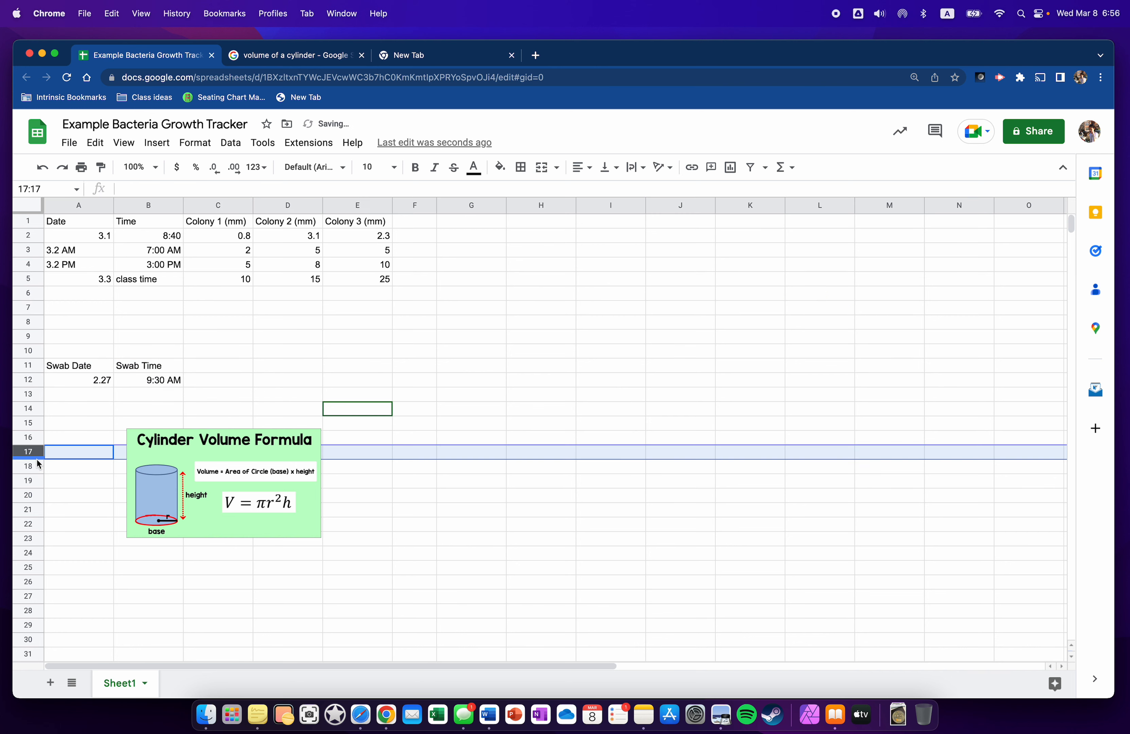
left_click(207, 325)
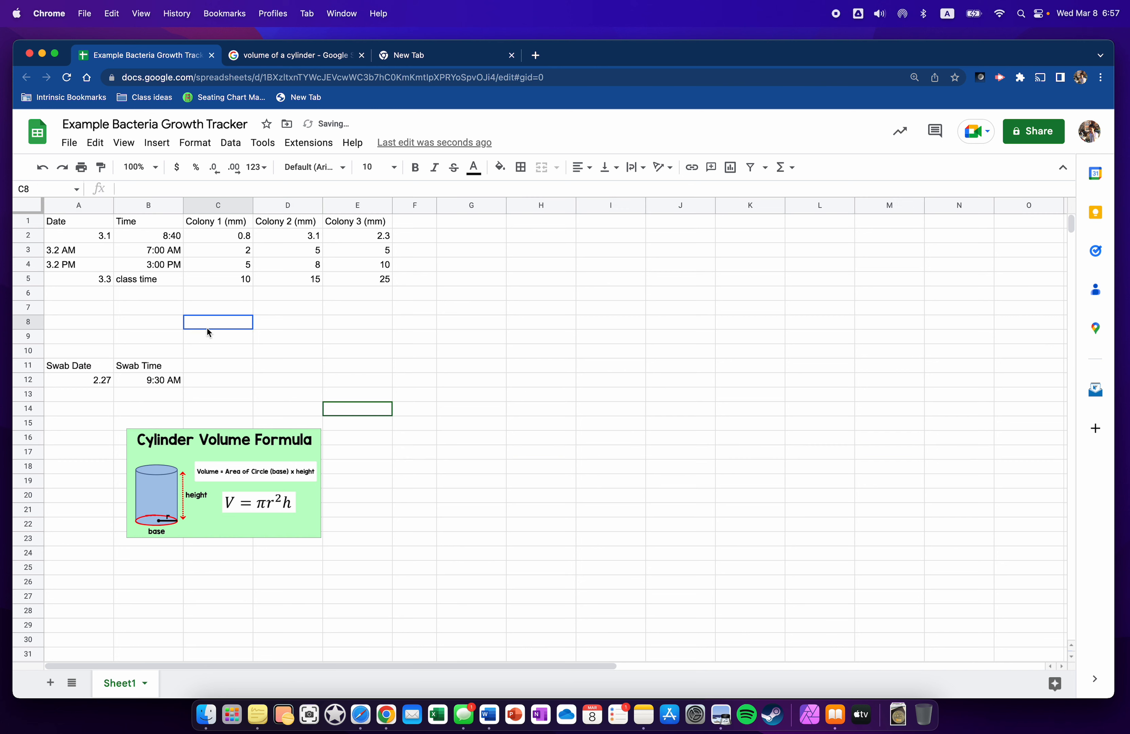
Enter the column header "Number" in cell I1.
left_click(415, 219)
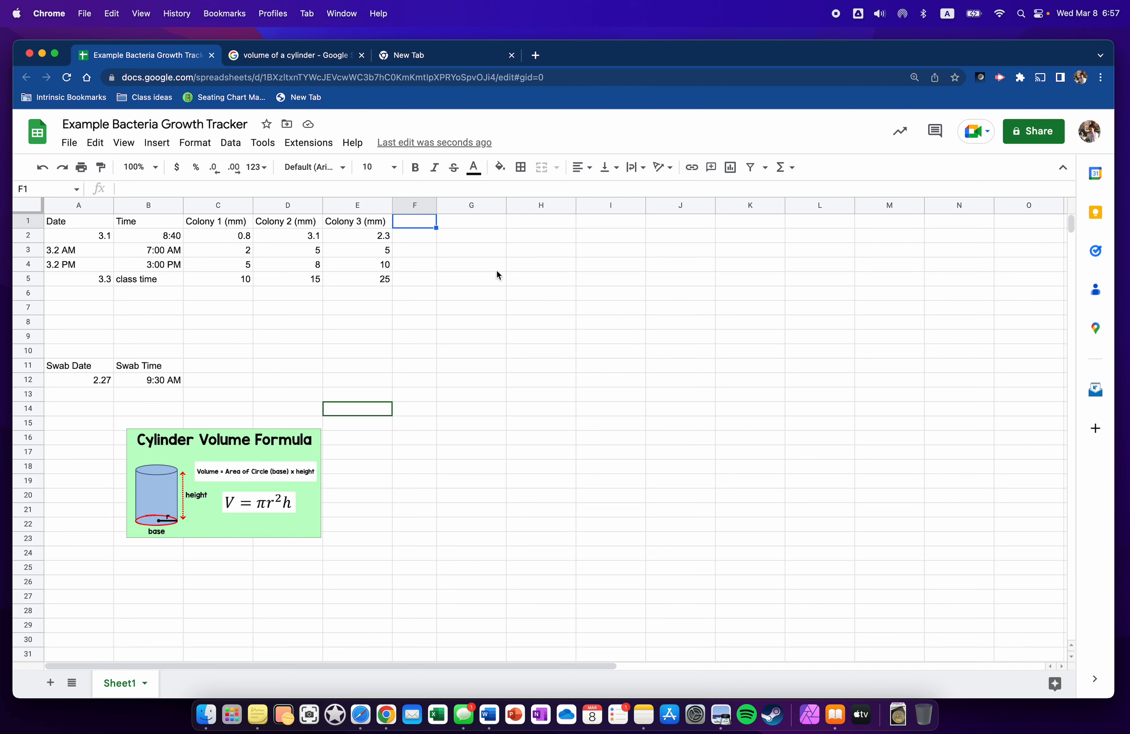
left_click(602, 220)
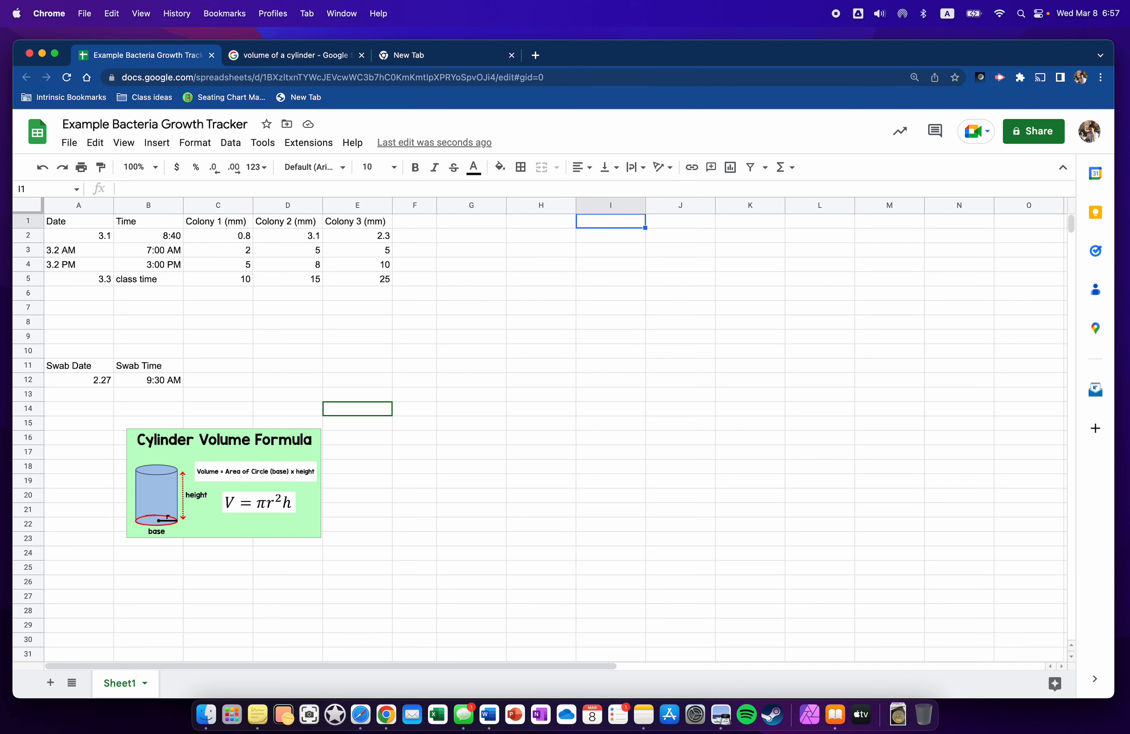
type("Number")
key("Tab")
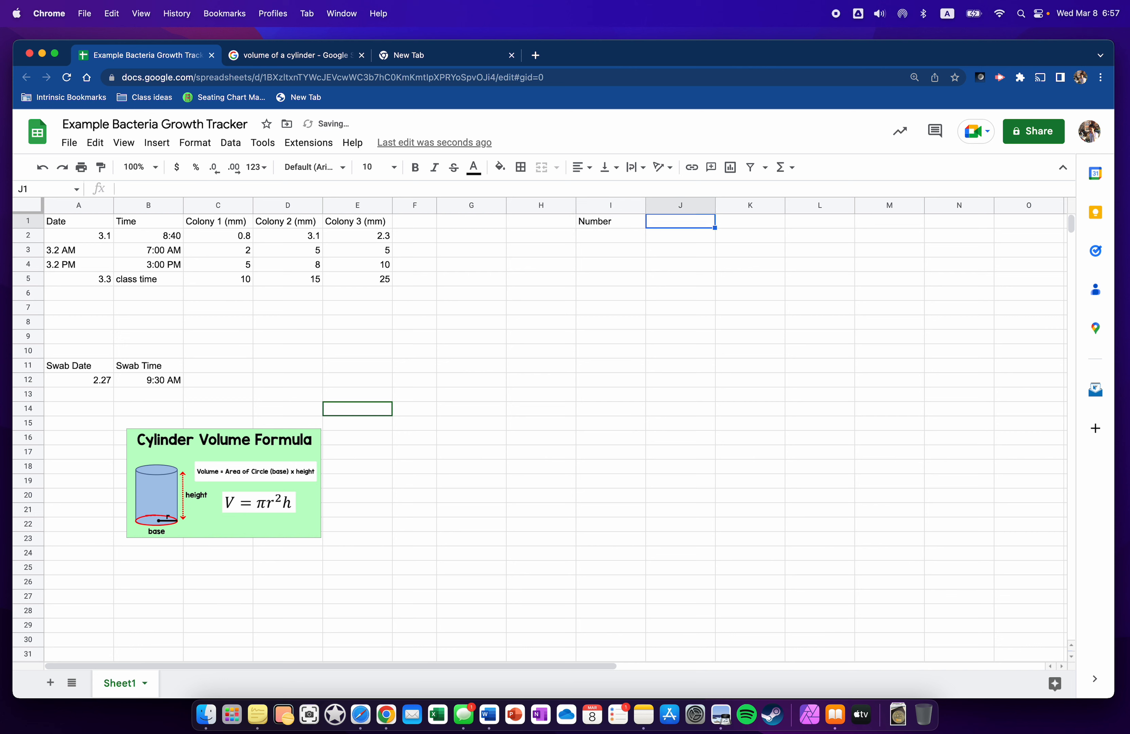
Label the three columns I, J and K in row 1 as "N1", "N2" and "N3".
type("Number")
key("Tab")
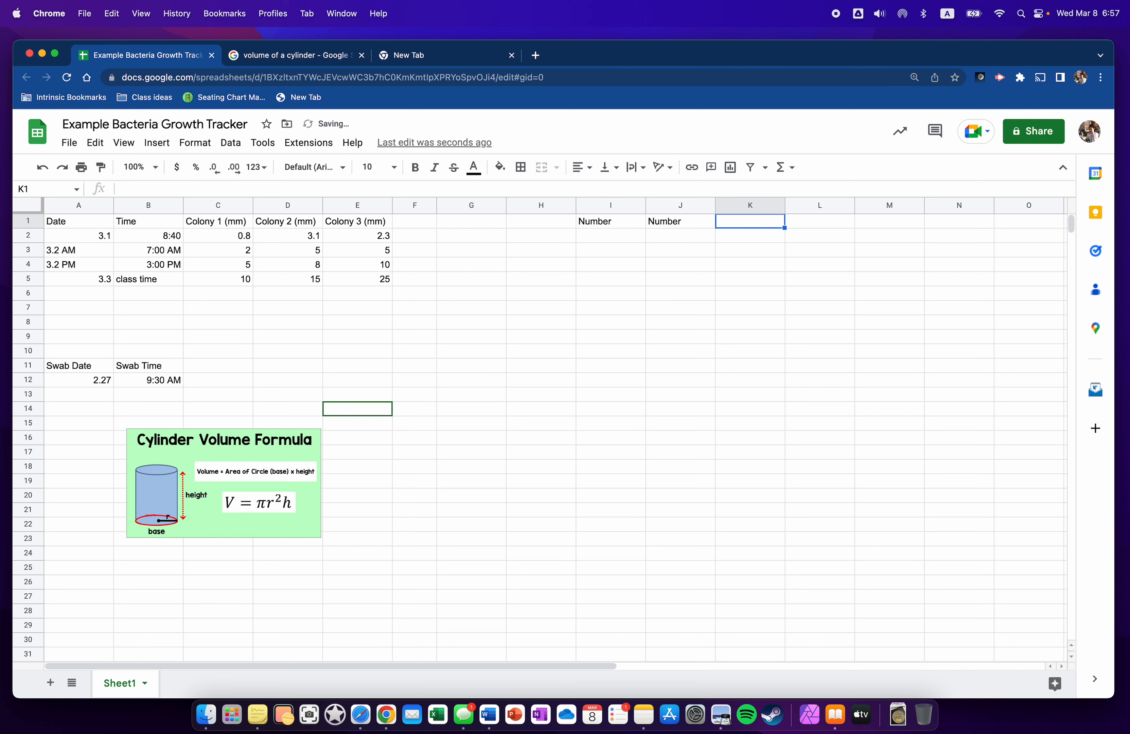
key("Left")
key("Left")
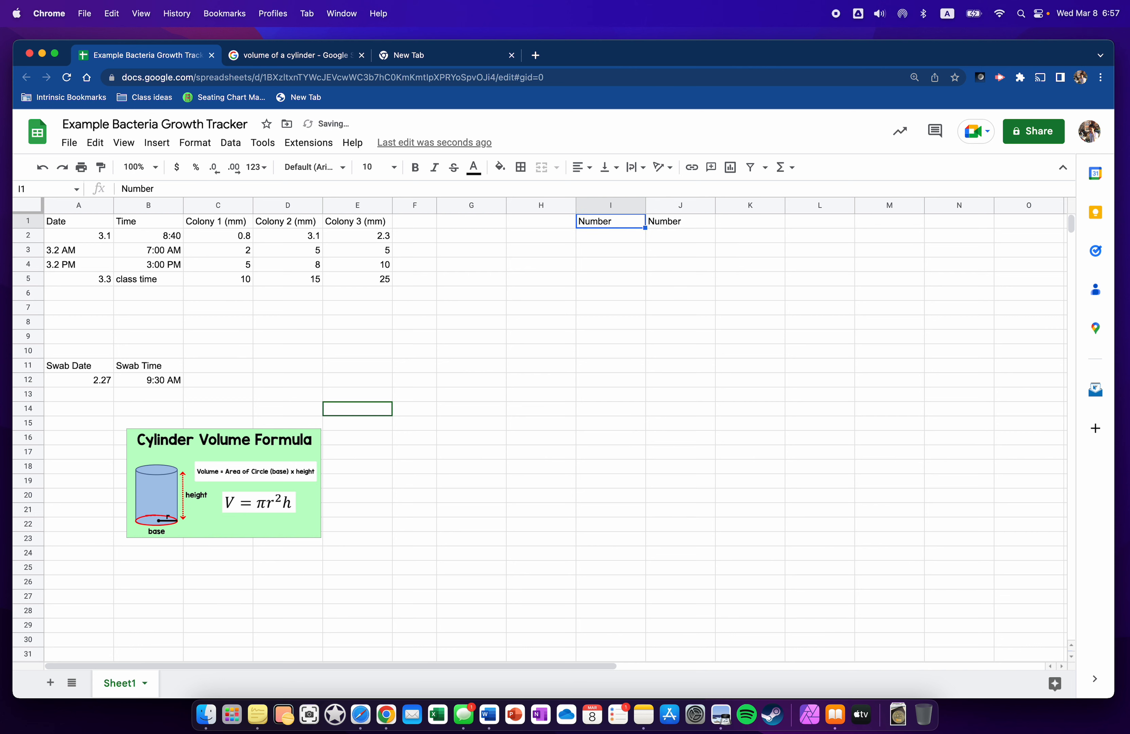
type("N!")
key("BackSpace")
type("1")
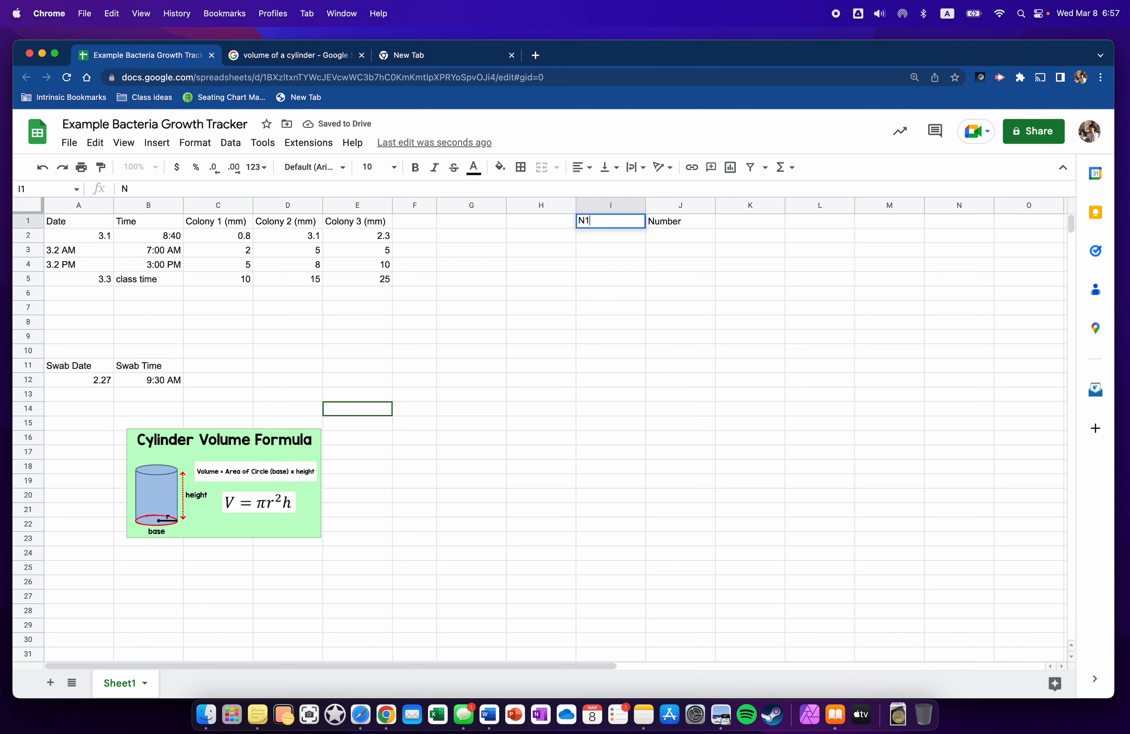
key("Tab")
type("N2")
key("Tab")
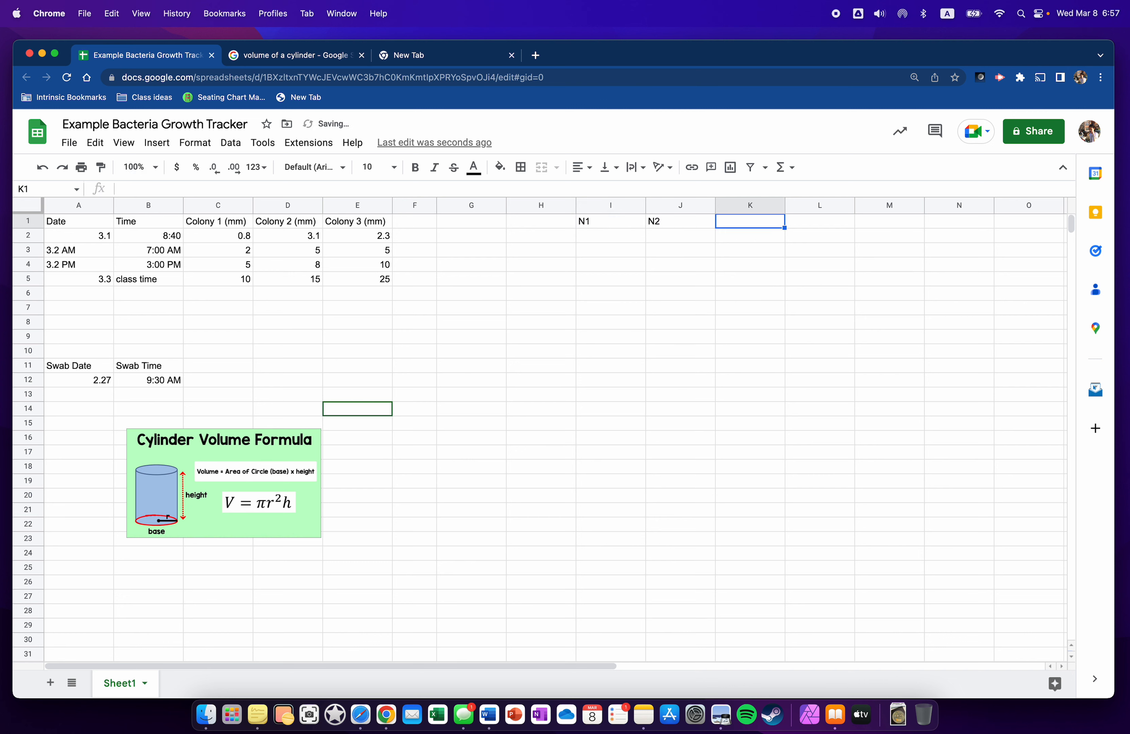
type("N3")
left_click(417, 224)
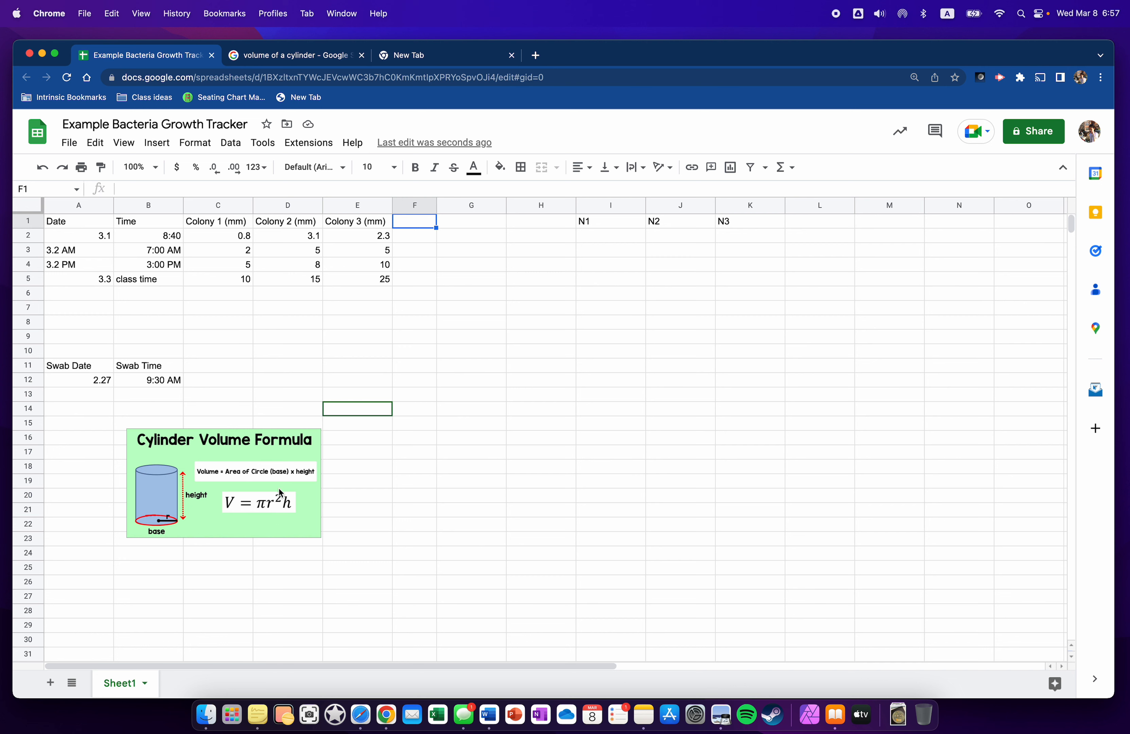
Add the note "height of the colony is estimated to be 0.01 mm" in cell E19, beside the cylinder formula image.
left_click(376, 478)
type("he")
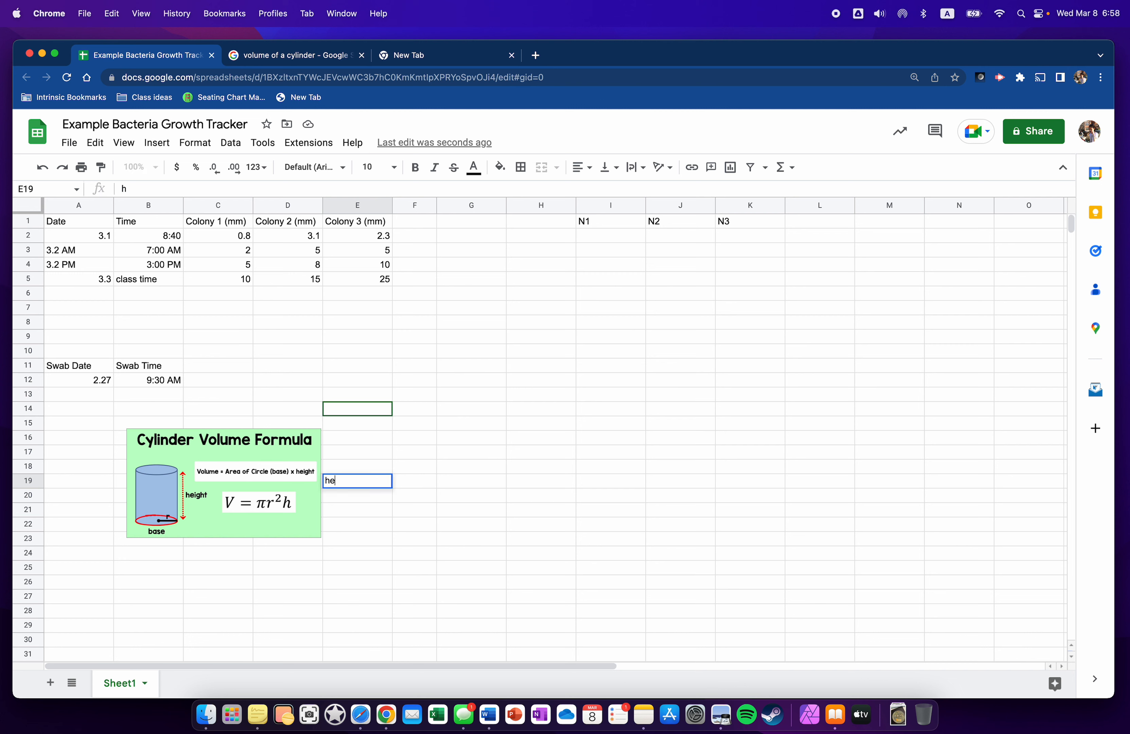
type("ight of the colo")
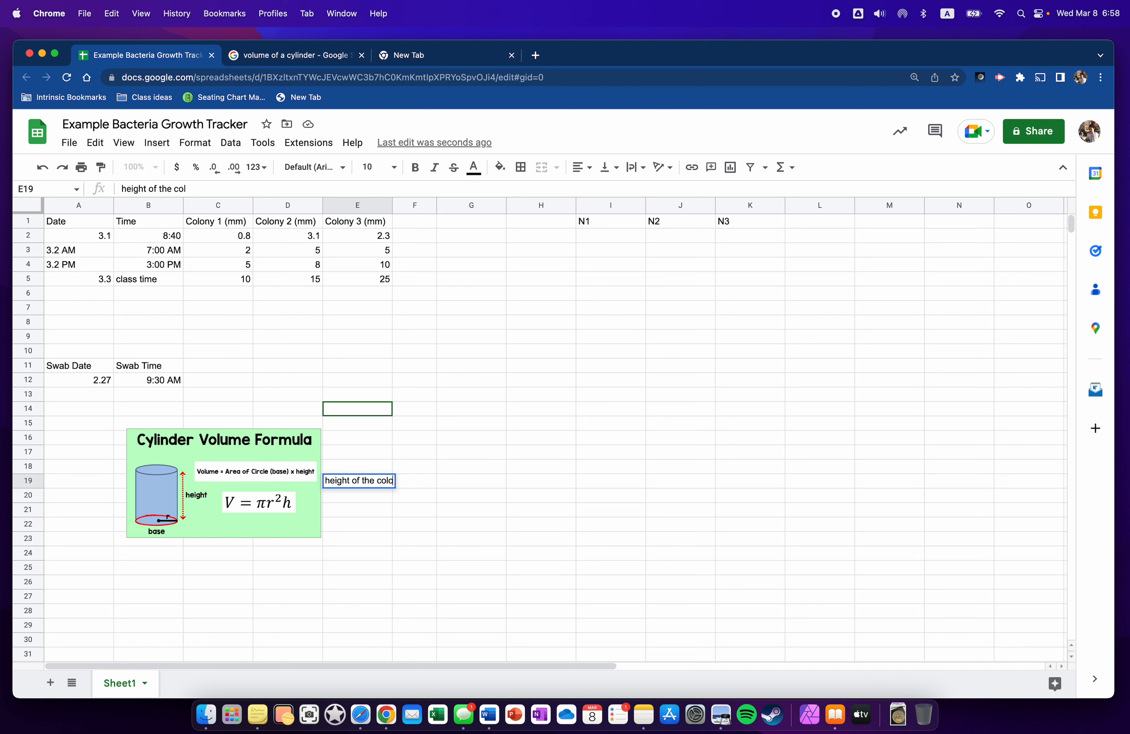
type("ny is")
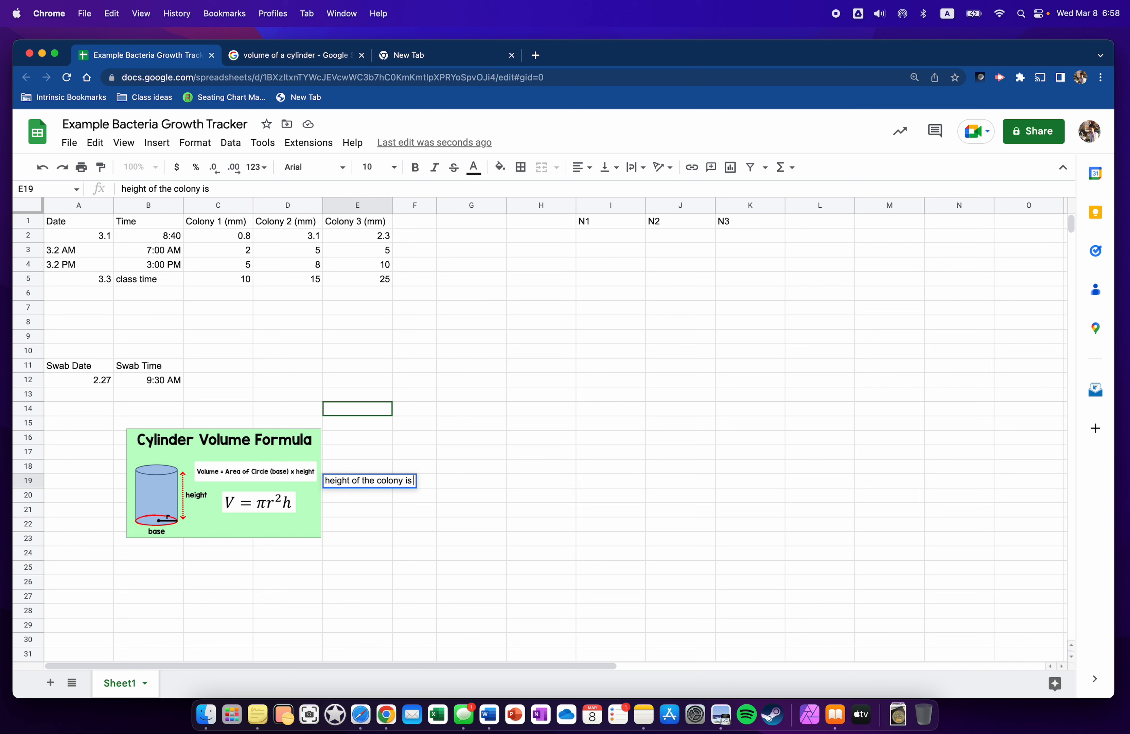
type(" estimated")
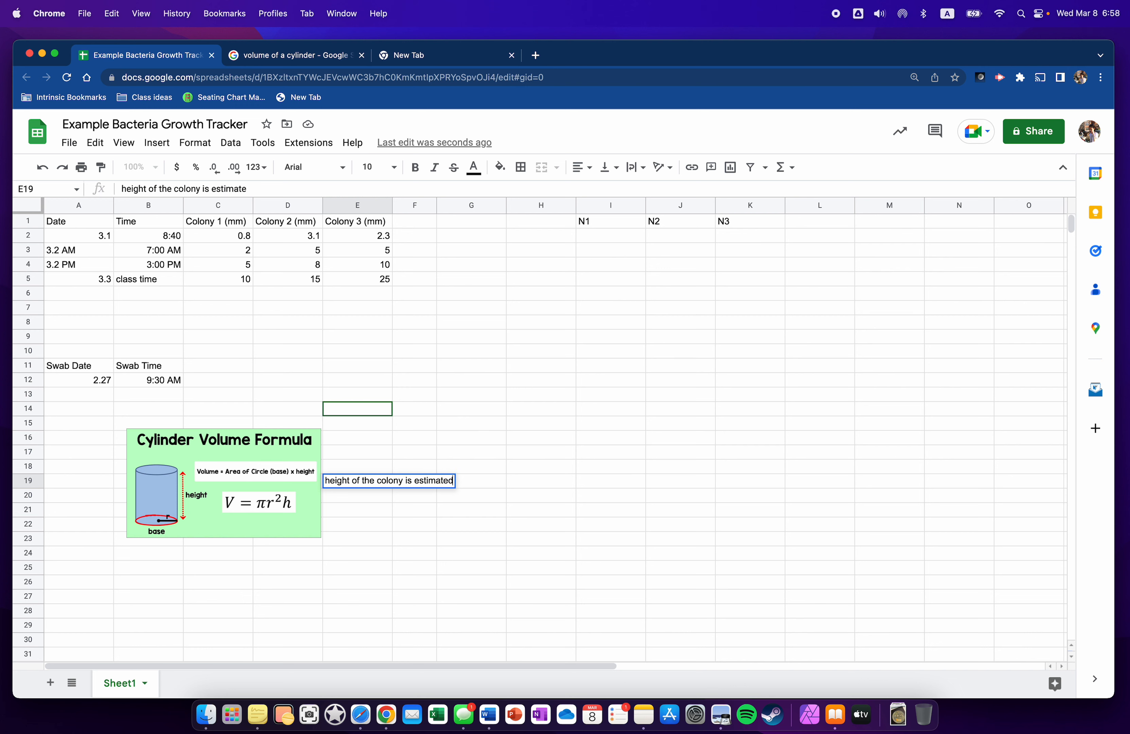
type(" to be 0.0")
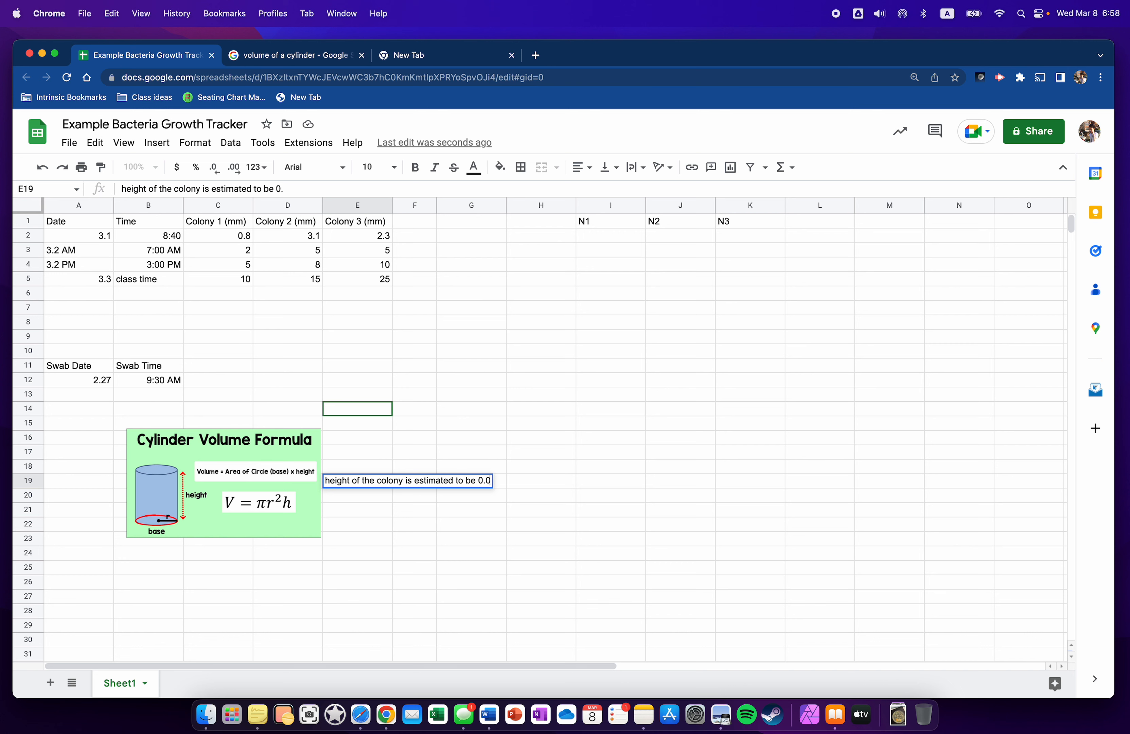
type("1 mm")
left_click(467, 499)
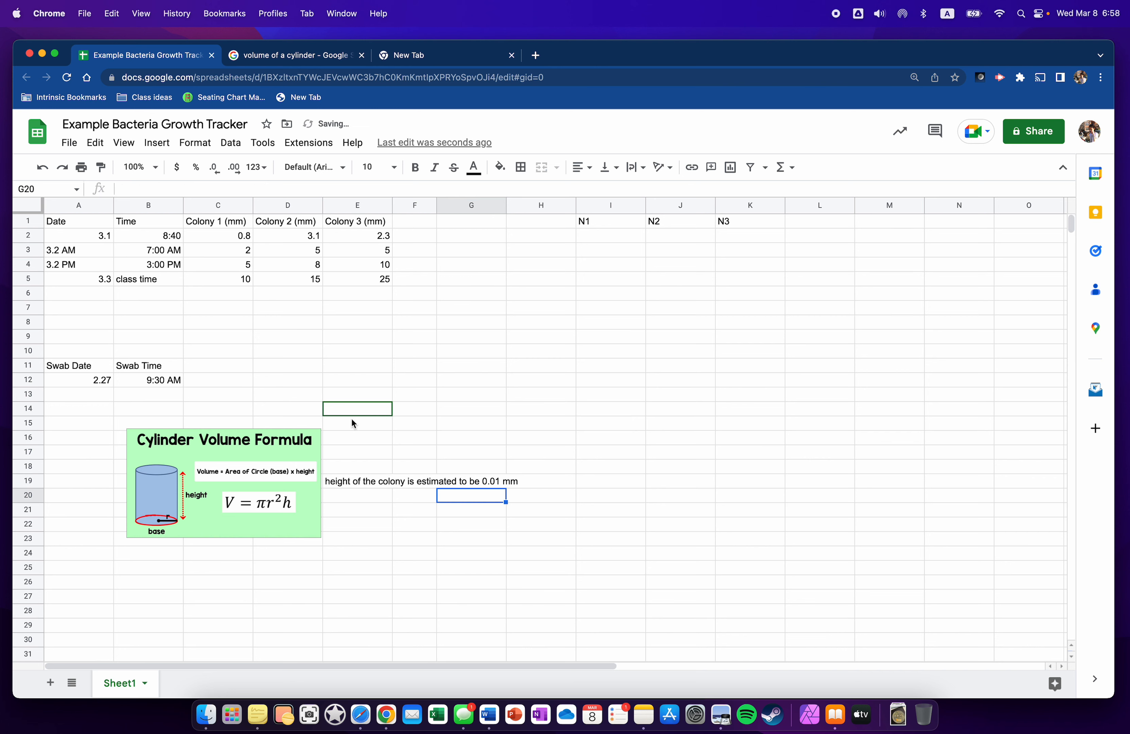
Enter the column headers "Volume 1", "Volume 2" and "Volume 3" in cells F1 to H1.
left_click(405, 222)
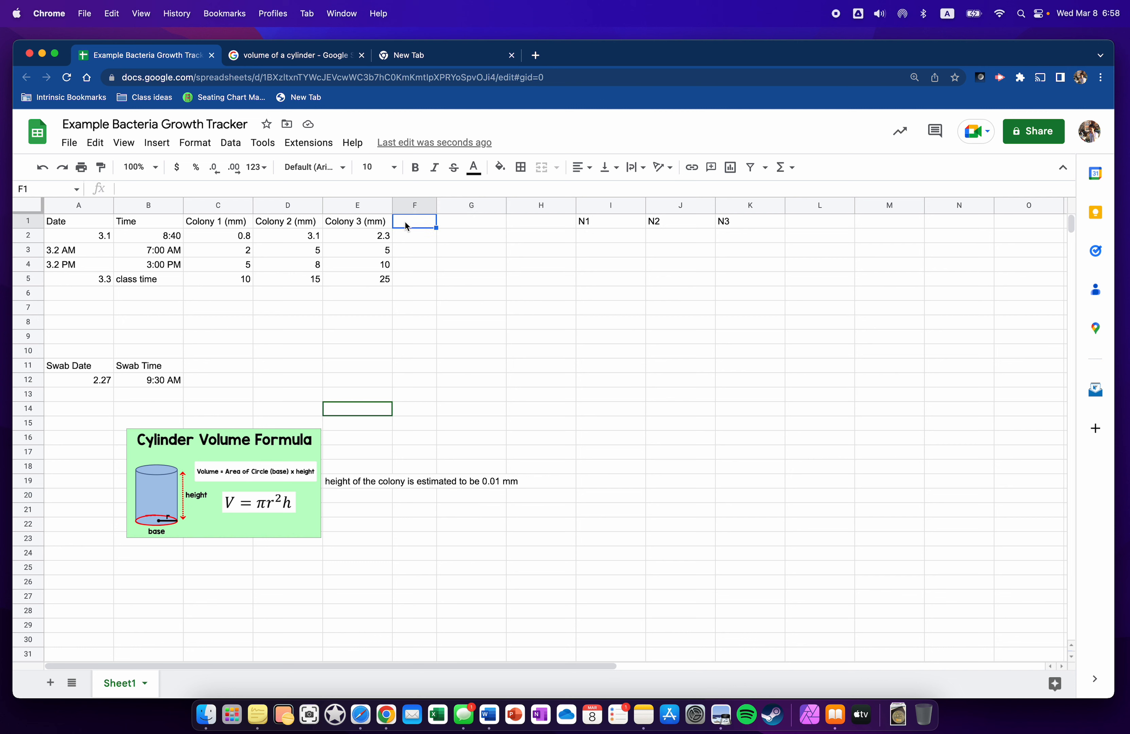
type("Volume 1")
key("Tab")
type("Volum")
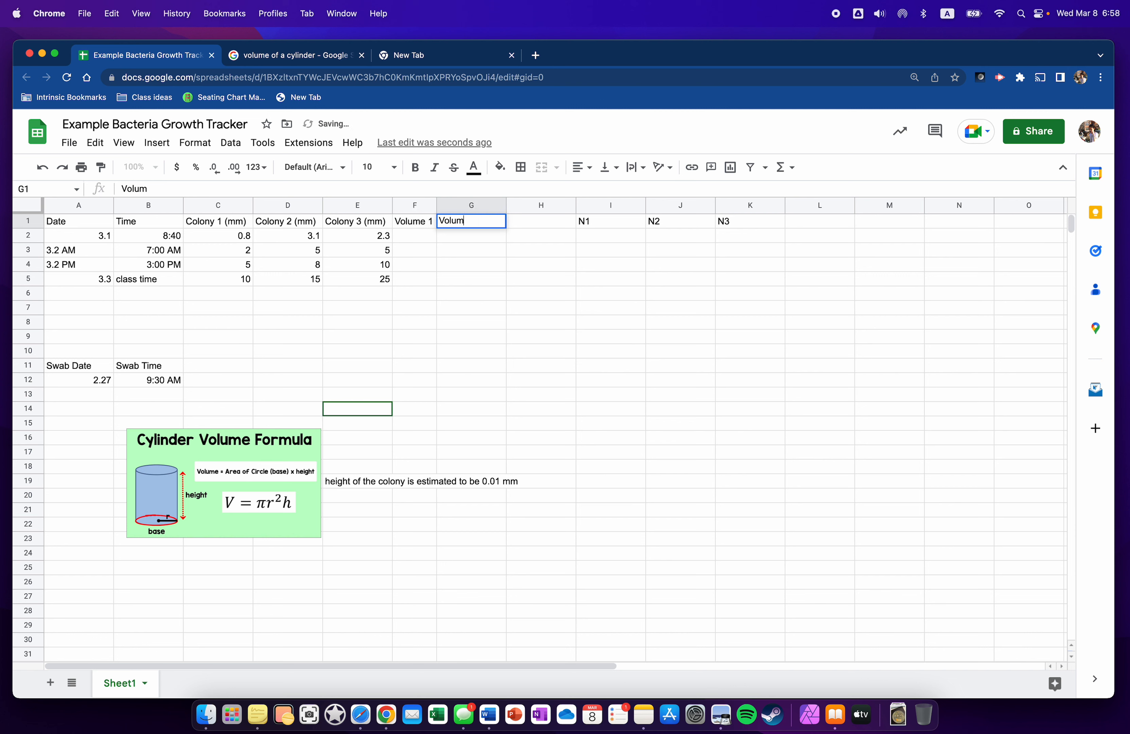
type("e 2")
key("Tab")
type("Volume 3")
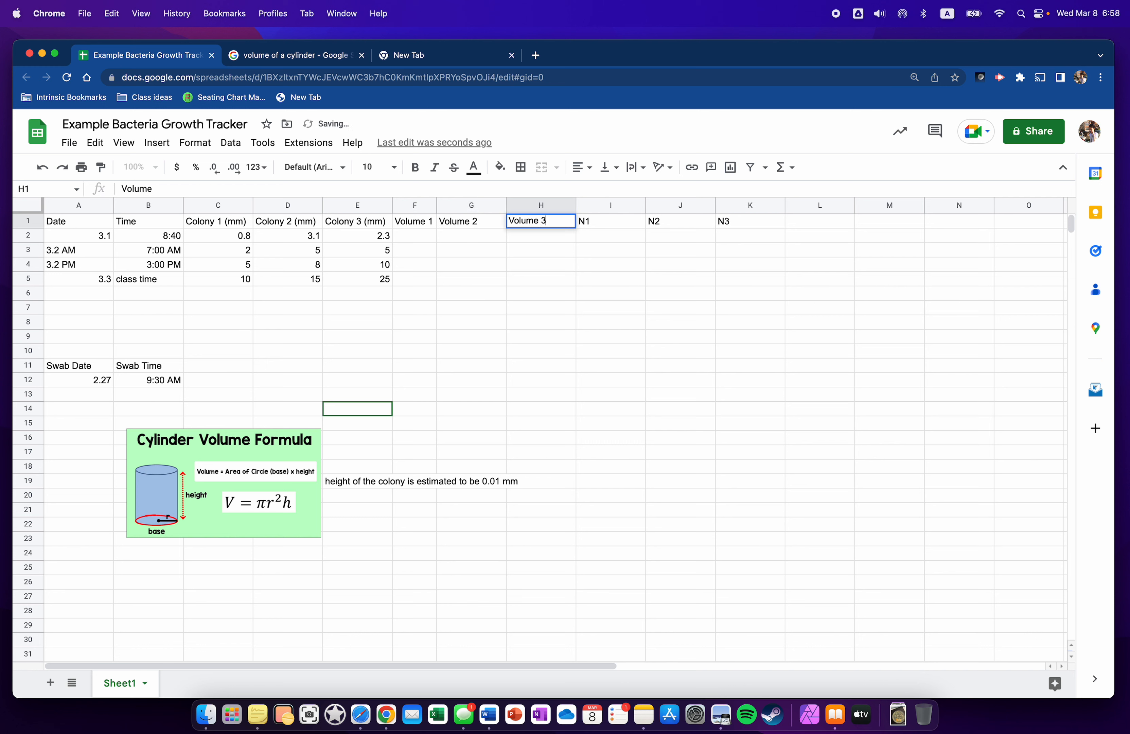
key("Return")
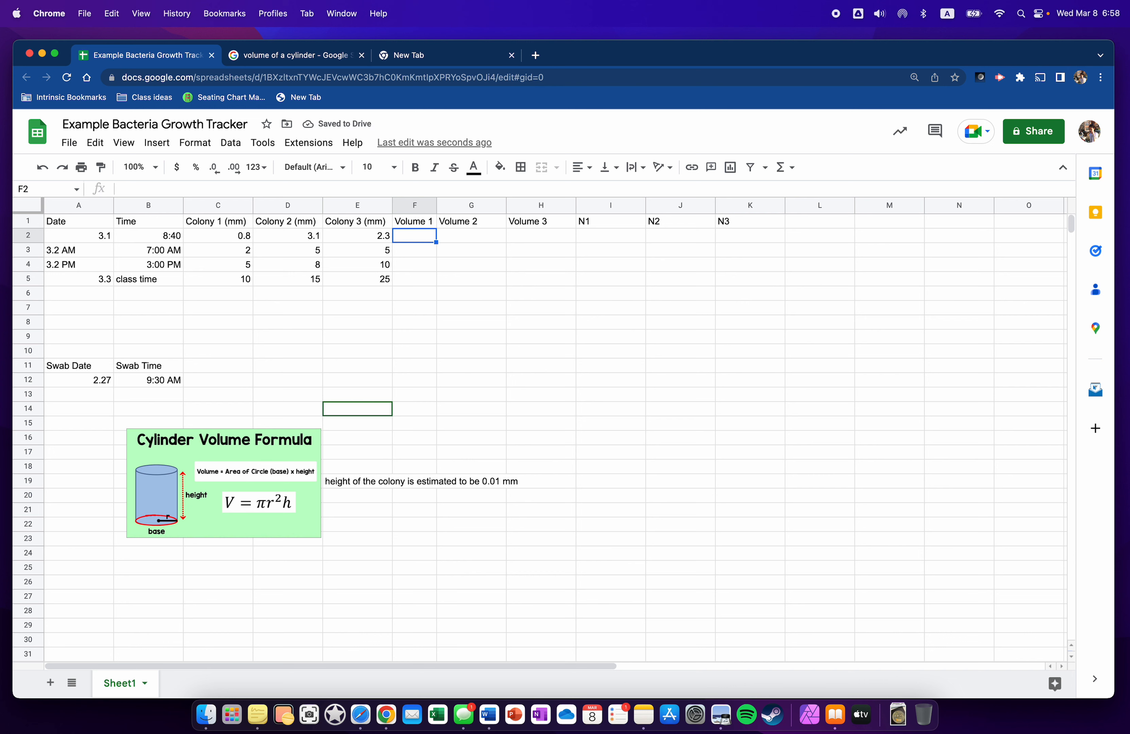
Enter the formula =3.141*(C2/2)^2 in cell F2 under Volume 1.
type("=")
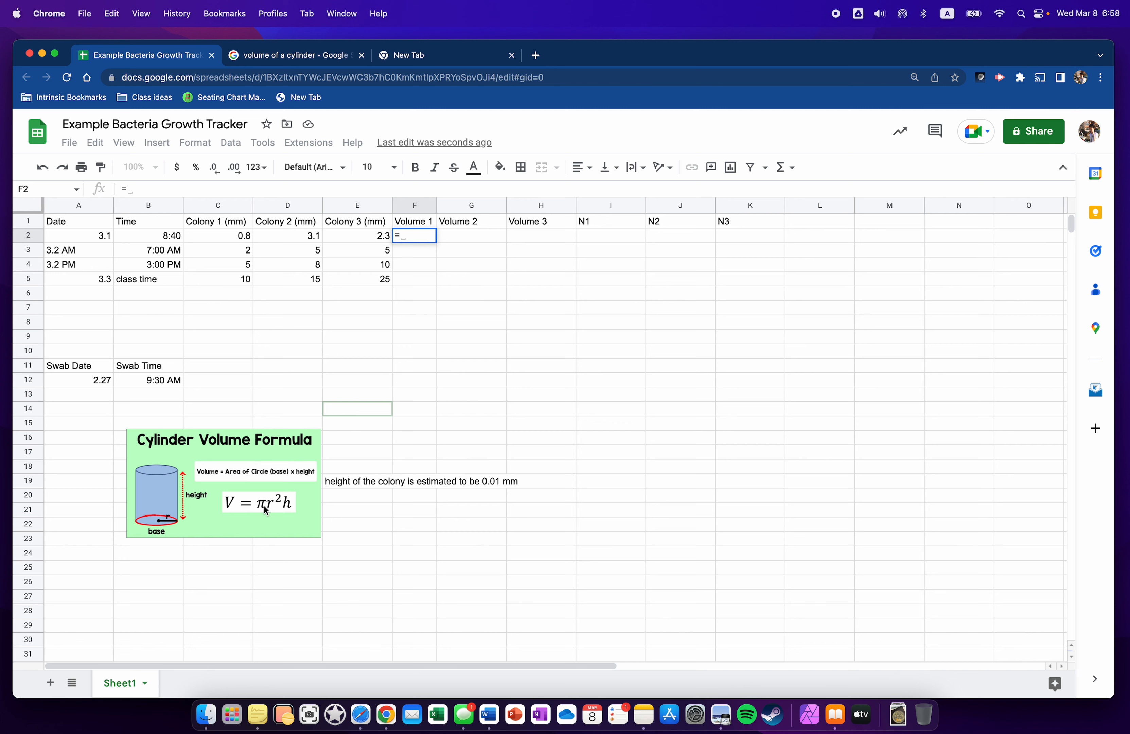
type("3.1")
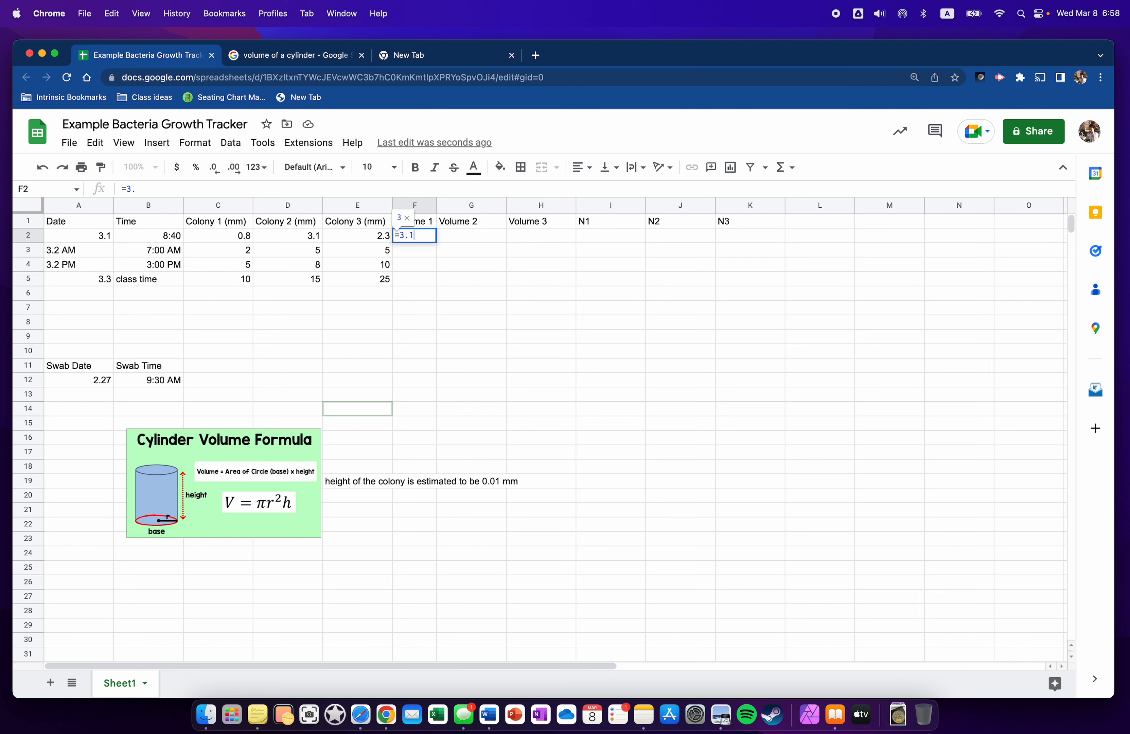
type("41*")
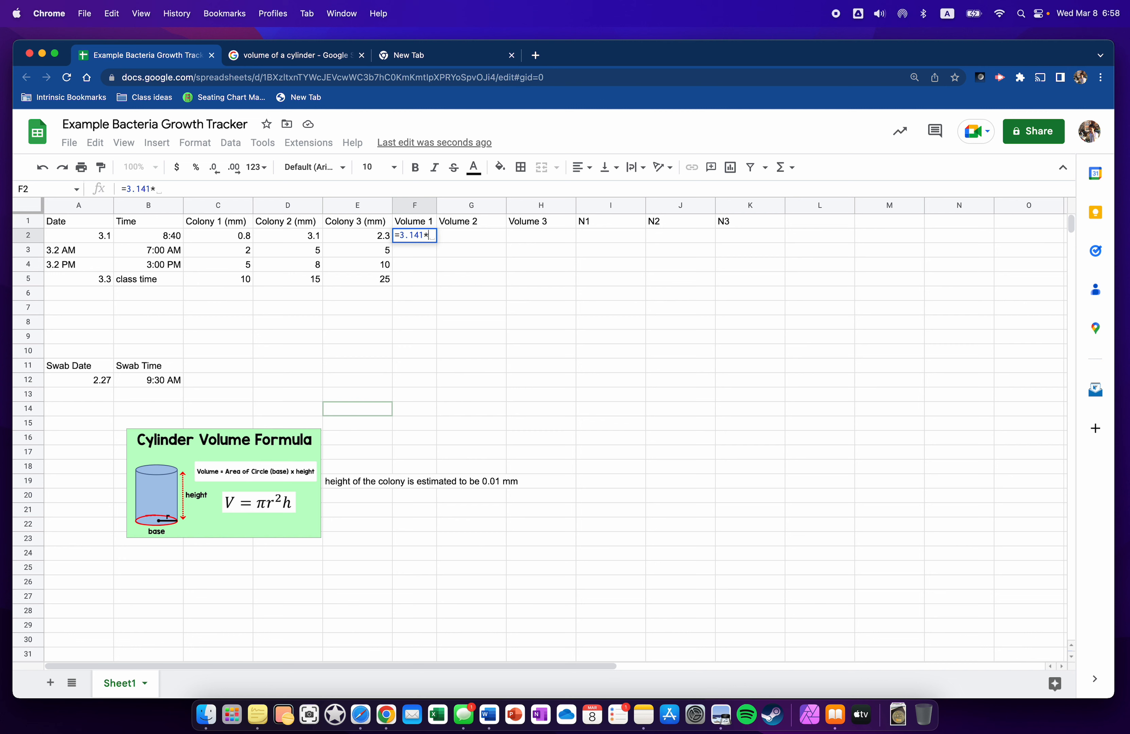
type("(")
left_click(241, 238)
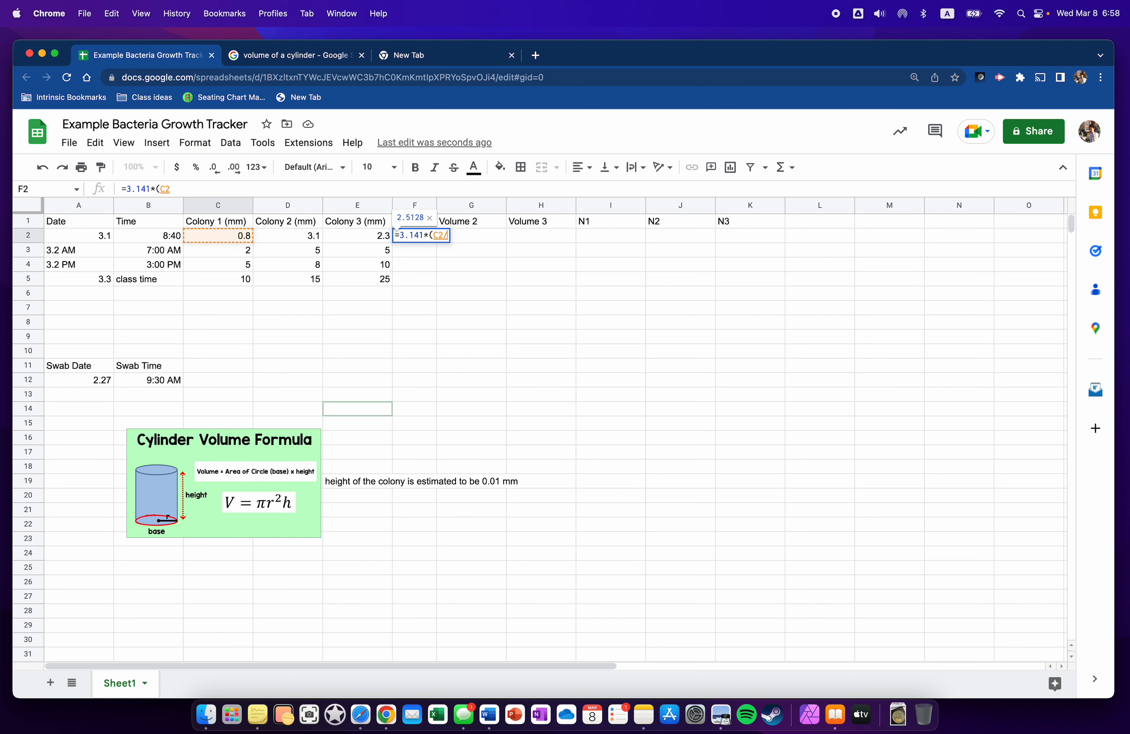
type("/2")
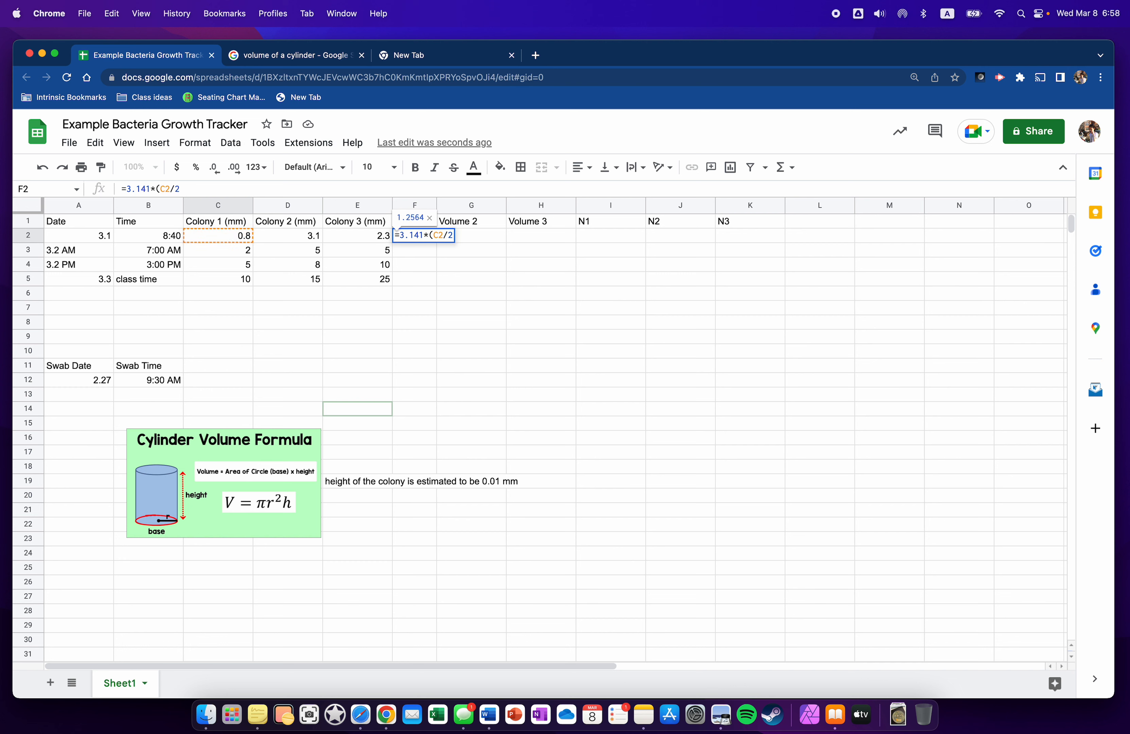
type(")^")
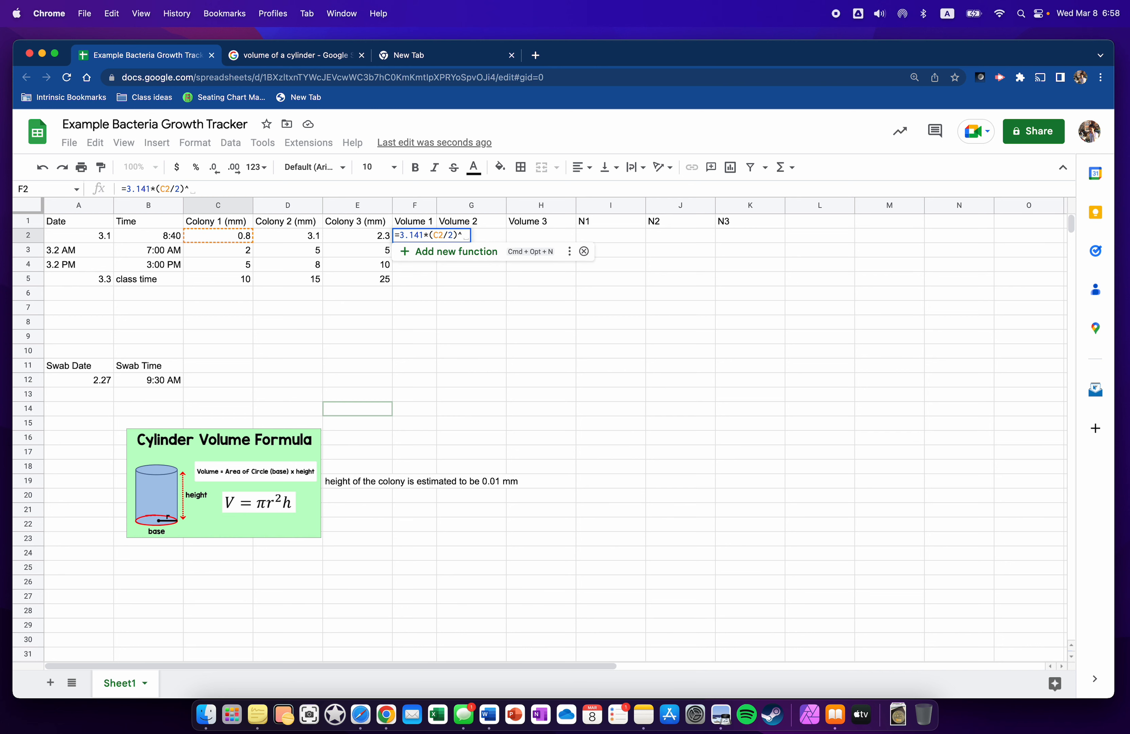
type("2")
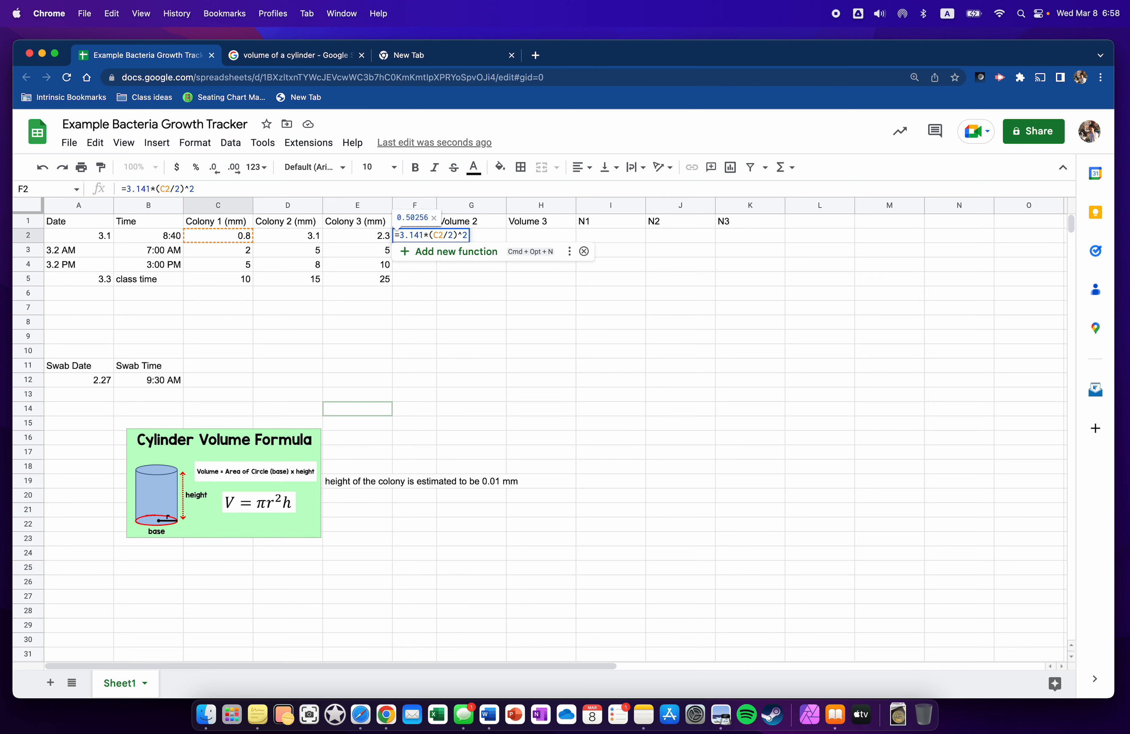
key("Return")
left_click(241, 238)
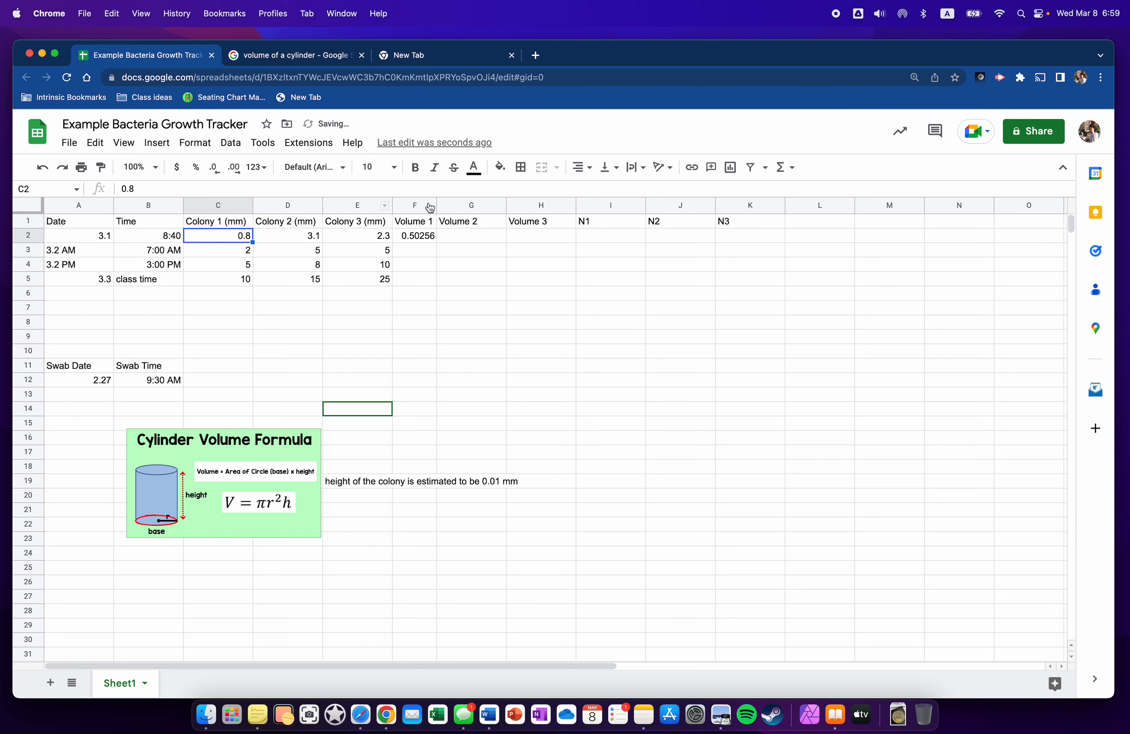
Fill the F2 formula across to Volume 3 and down to row 5, covering F2:H5.
left_click(429, 236)
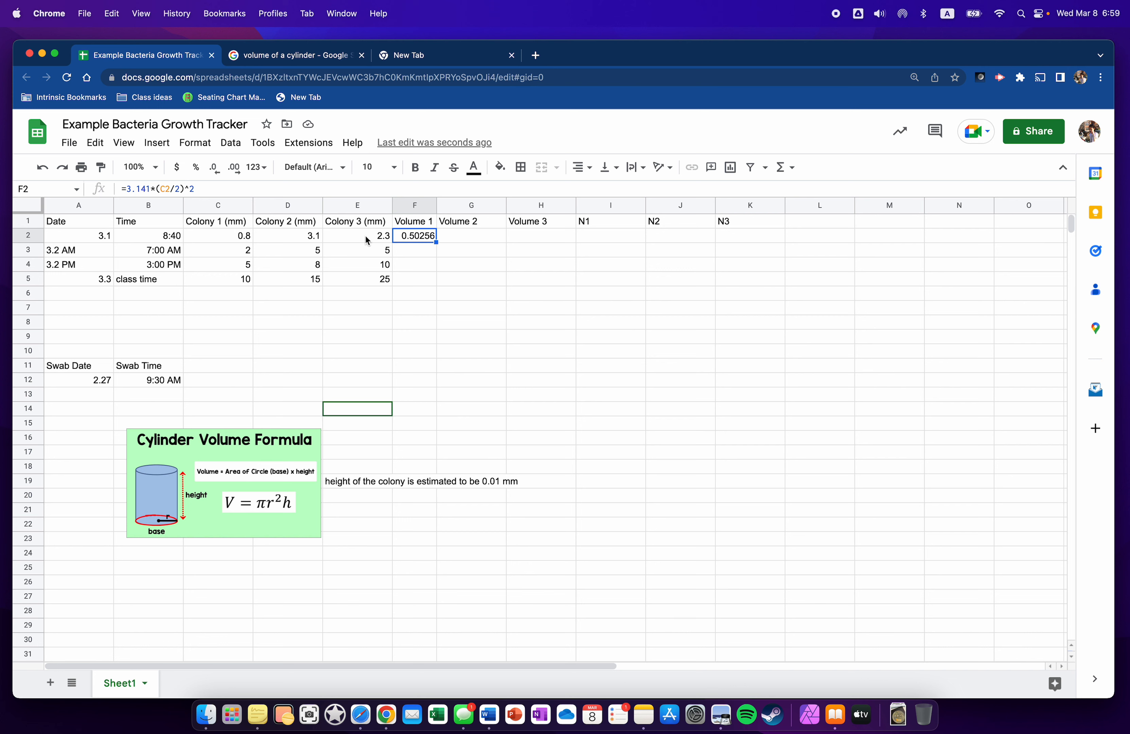
left_click_drag(437, 242, 530, 241)
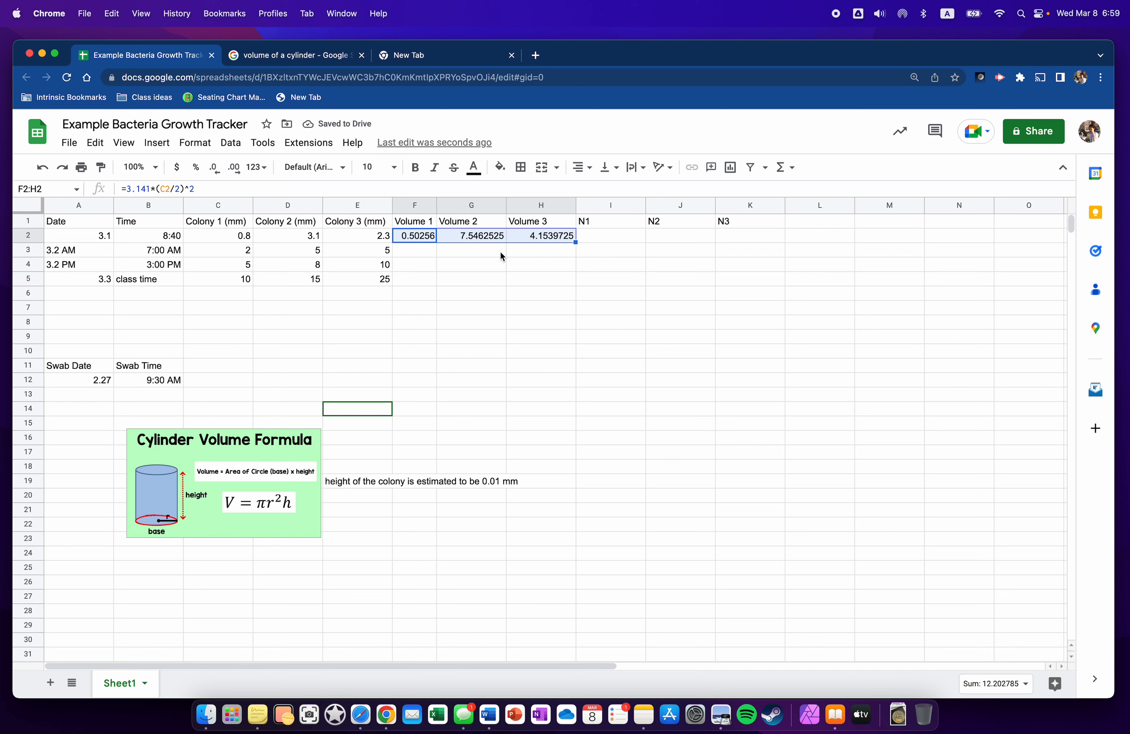
left_click_drag(574, 242, 572, 277)
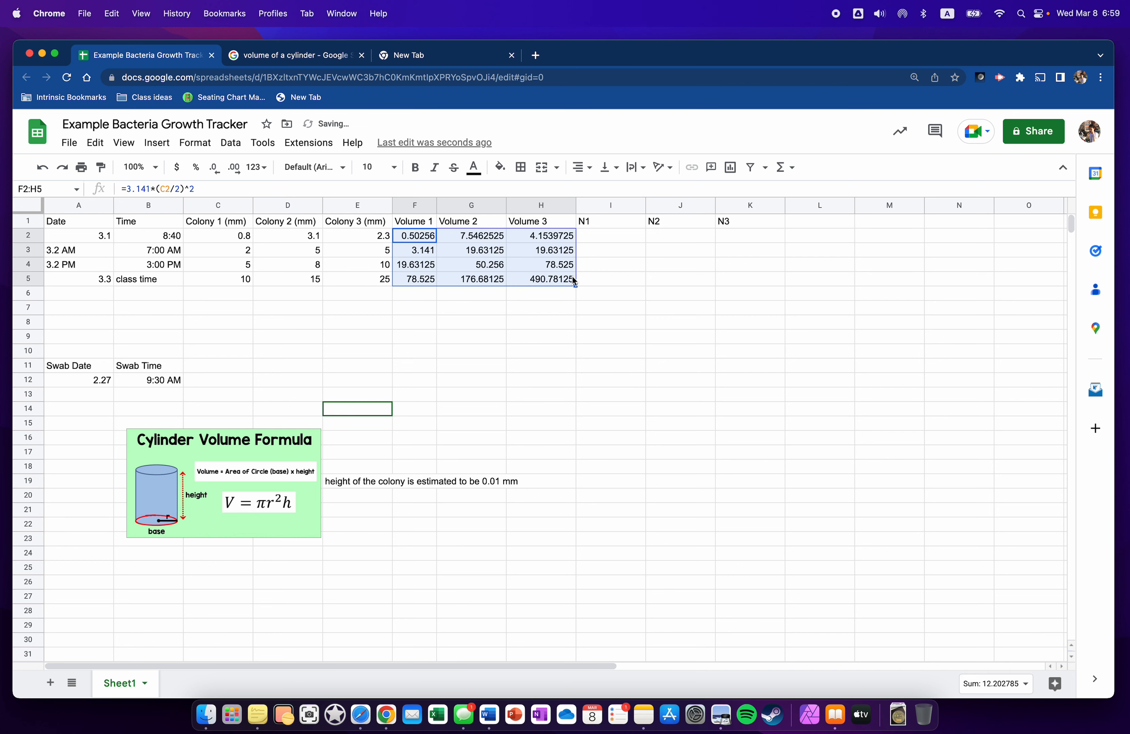
left_click(570, 292)
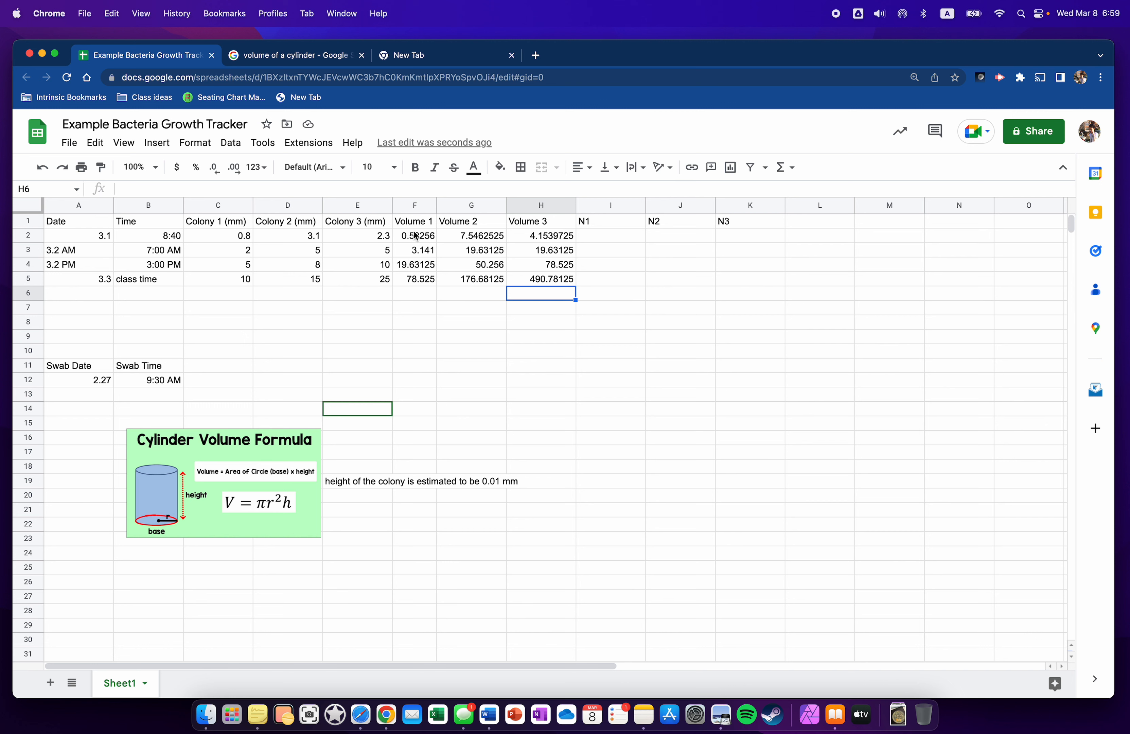
Reduce the volume values in F2:H5 to one decimal place.
left_click_drag(415, 234, 544, 280)
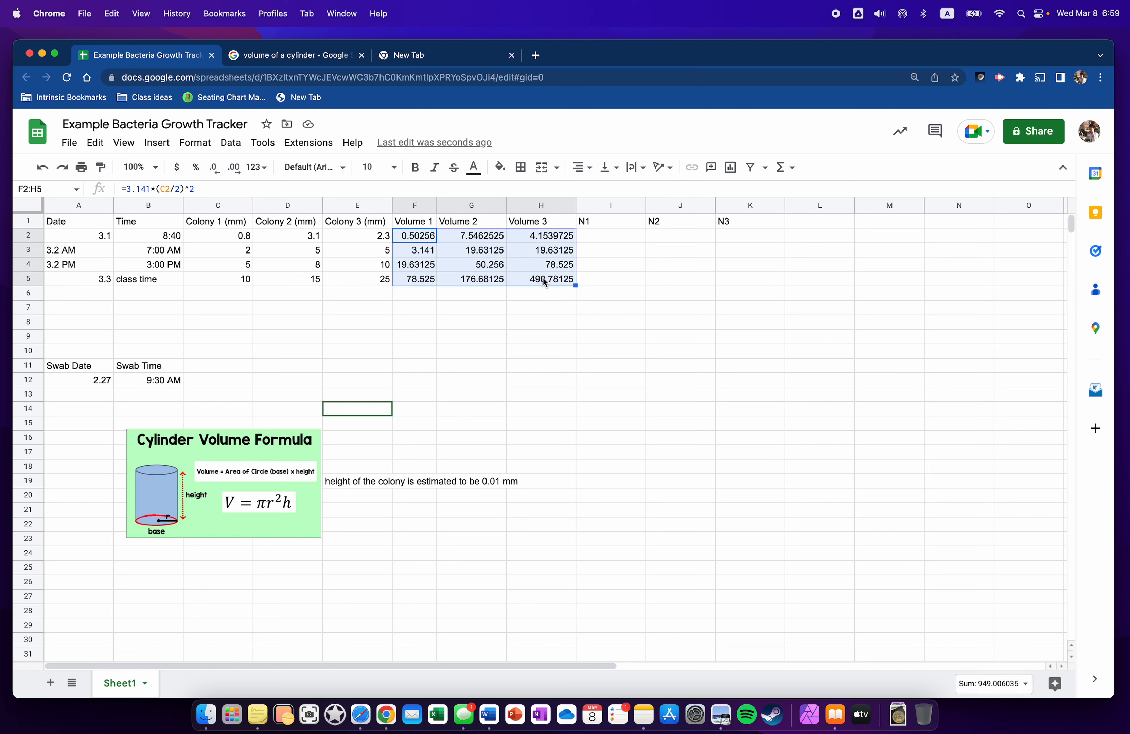
left_click(217, 175)
left_click(217, 175)
left_click(217, 176)
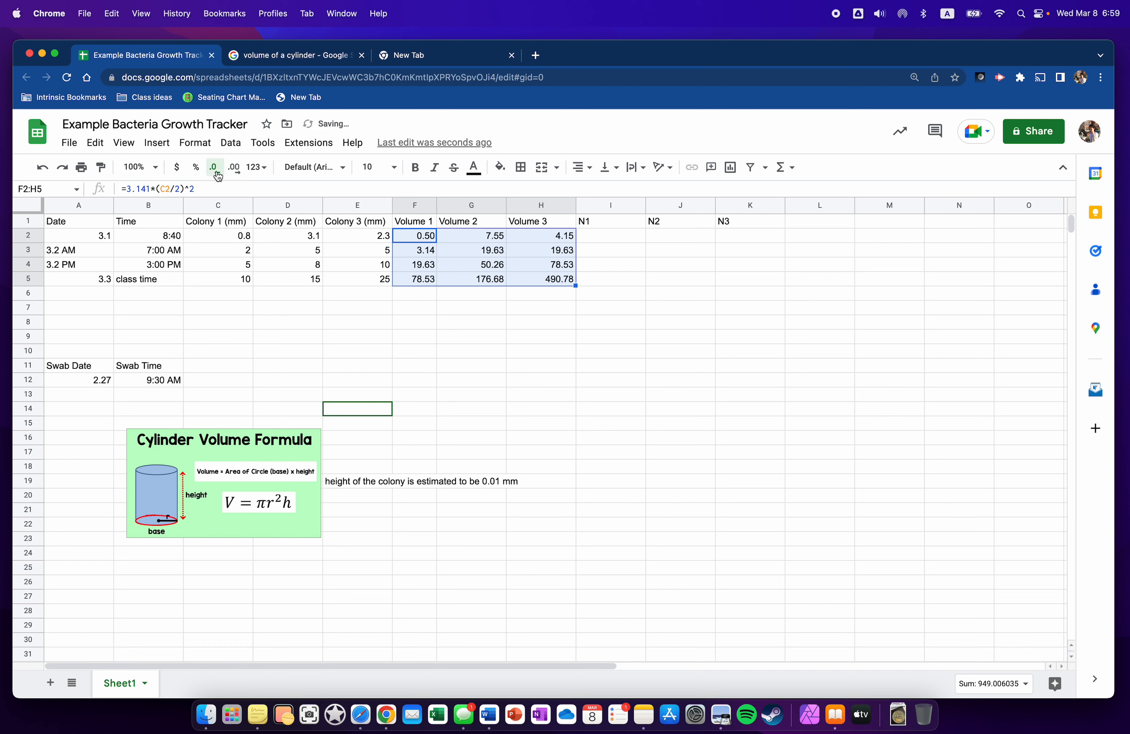
left_click(217, 175)
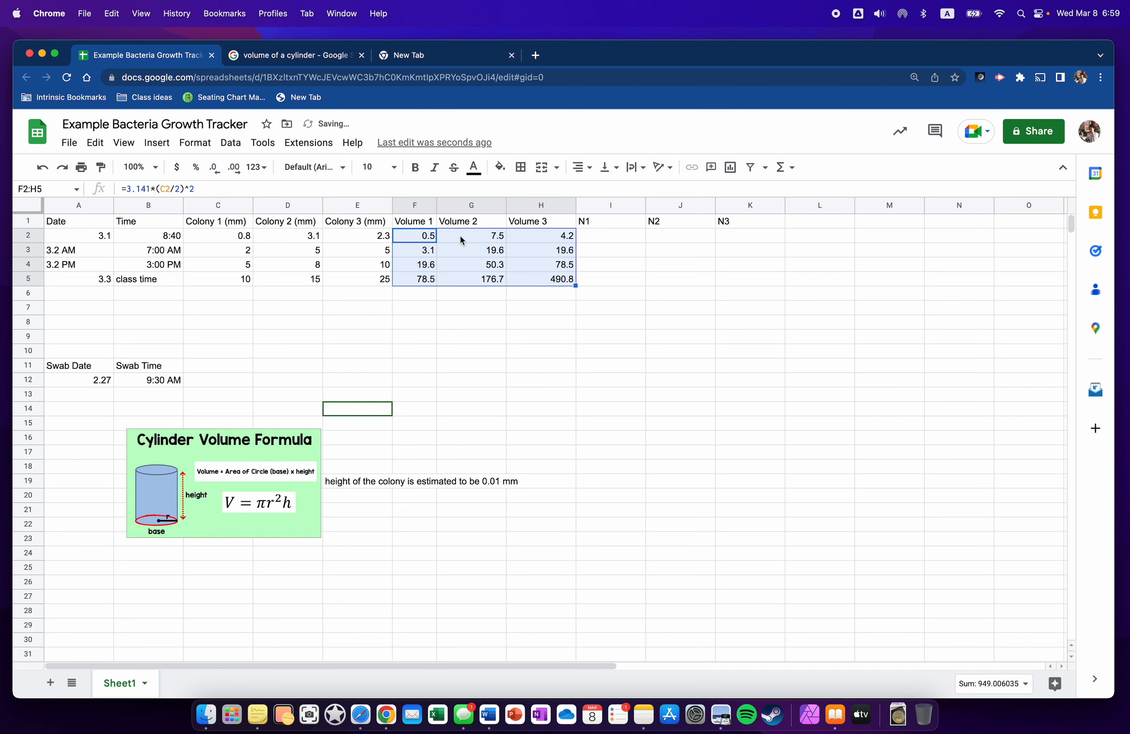
left_click(465, 309)
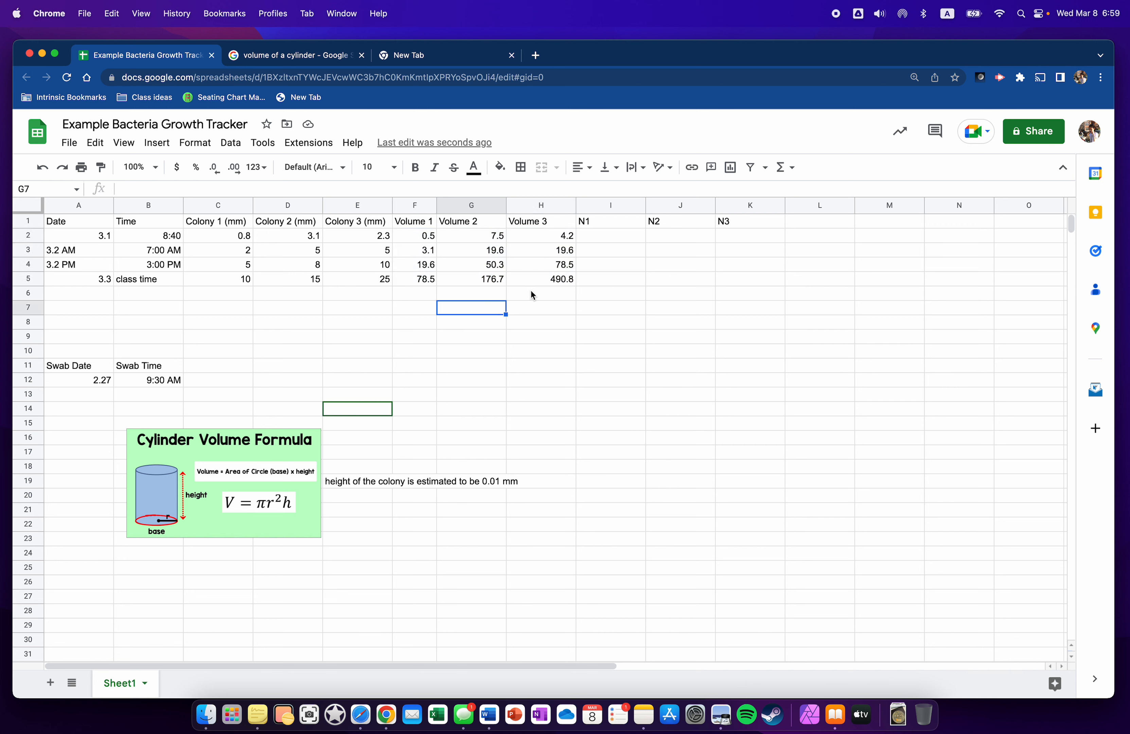
Enter the note "number = volume of the colony / volume of a bacteria cell" in cell I11.
left_click(604, 236)
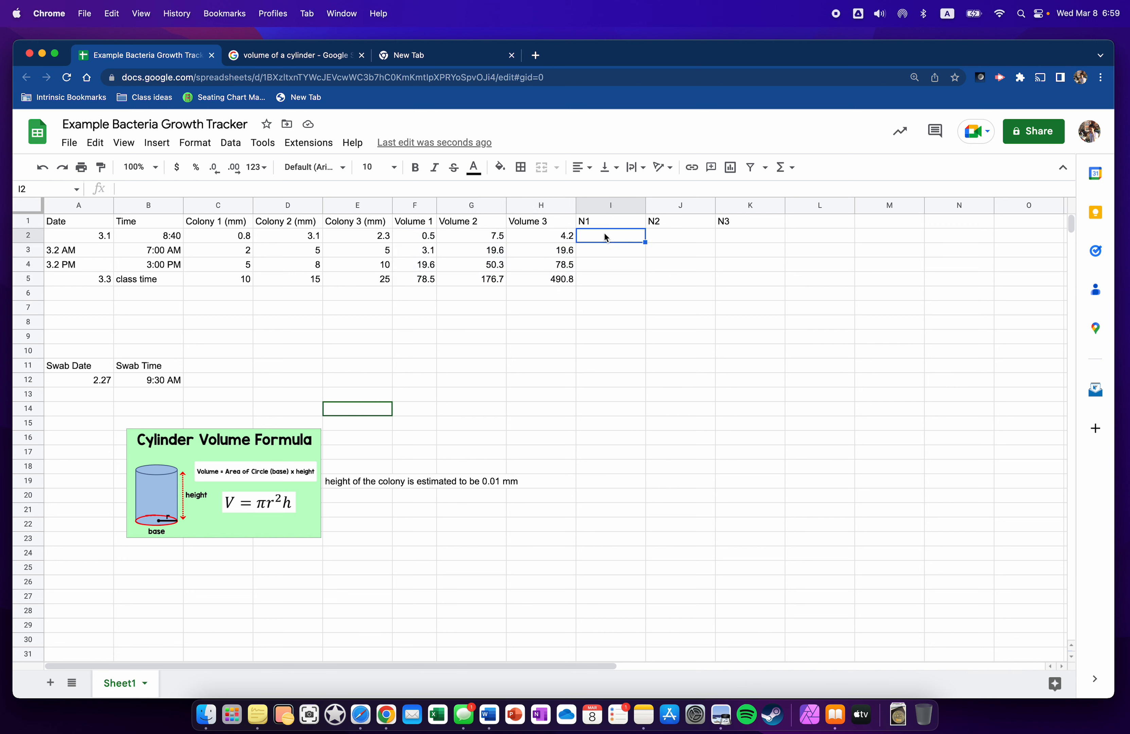
left_click(604, 365)
type("numbe")
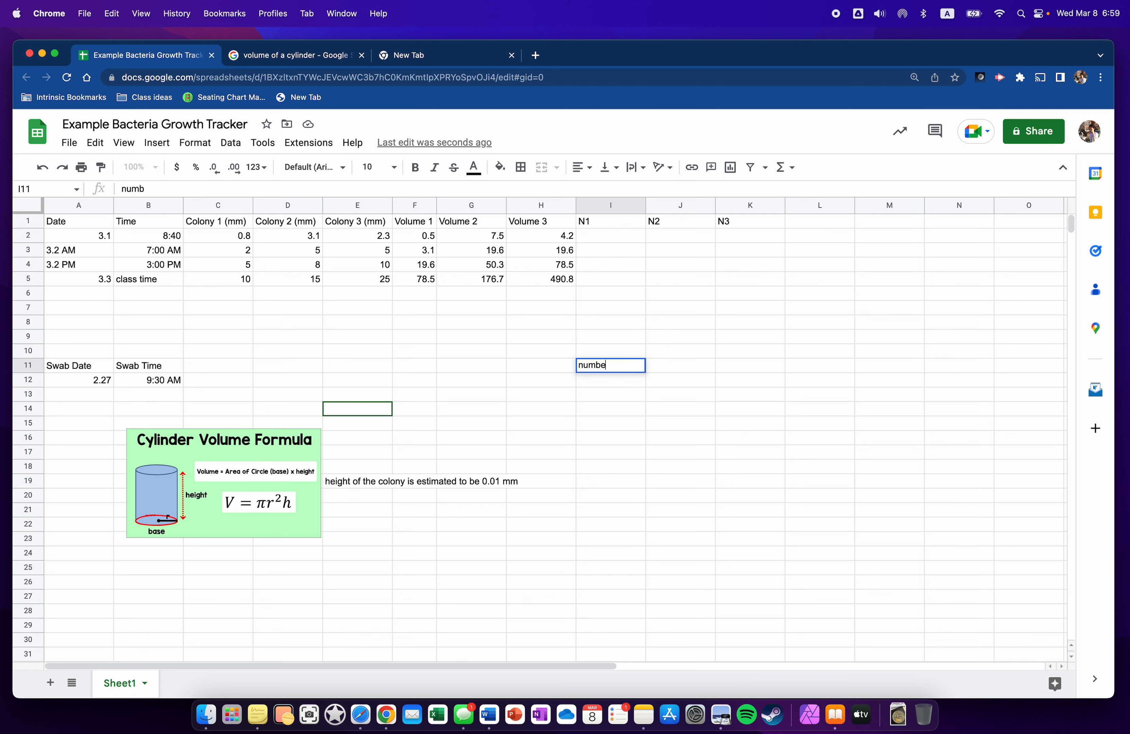
type("r - ")
type("volume")
type(" of th")
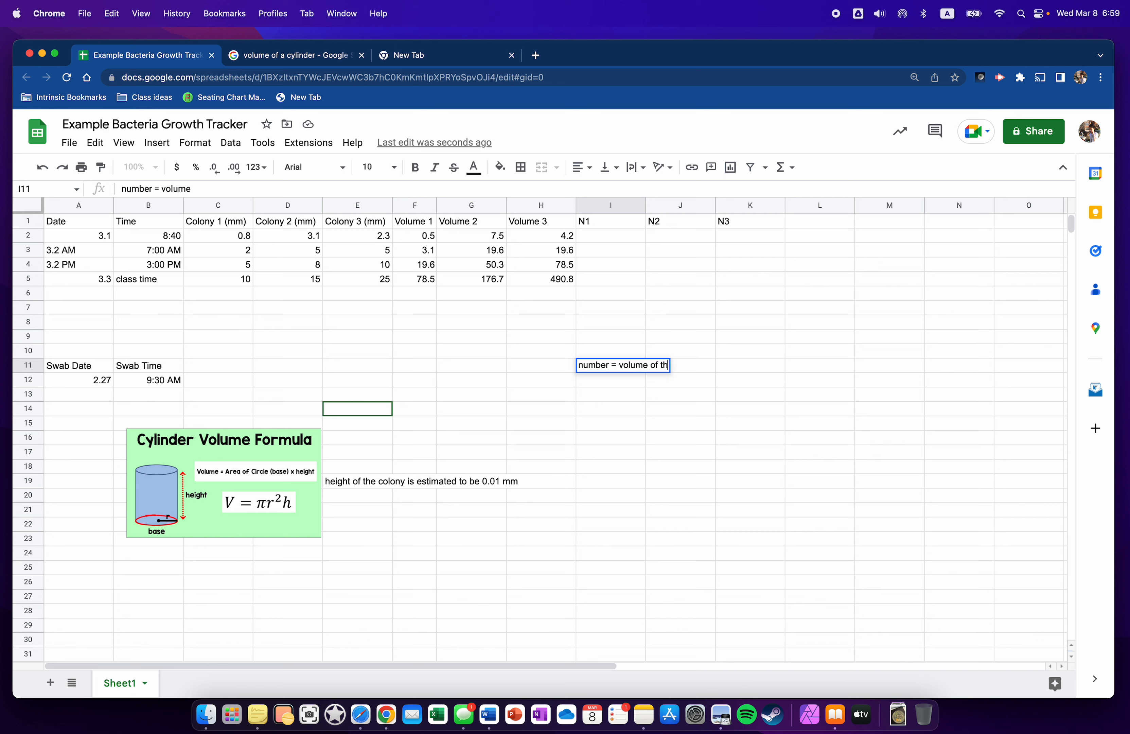
type("e colony /")
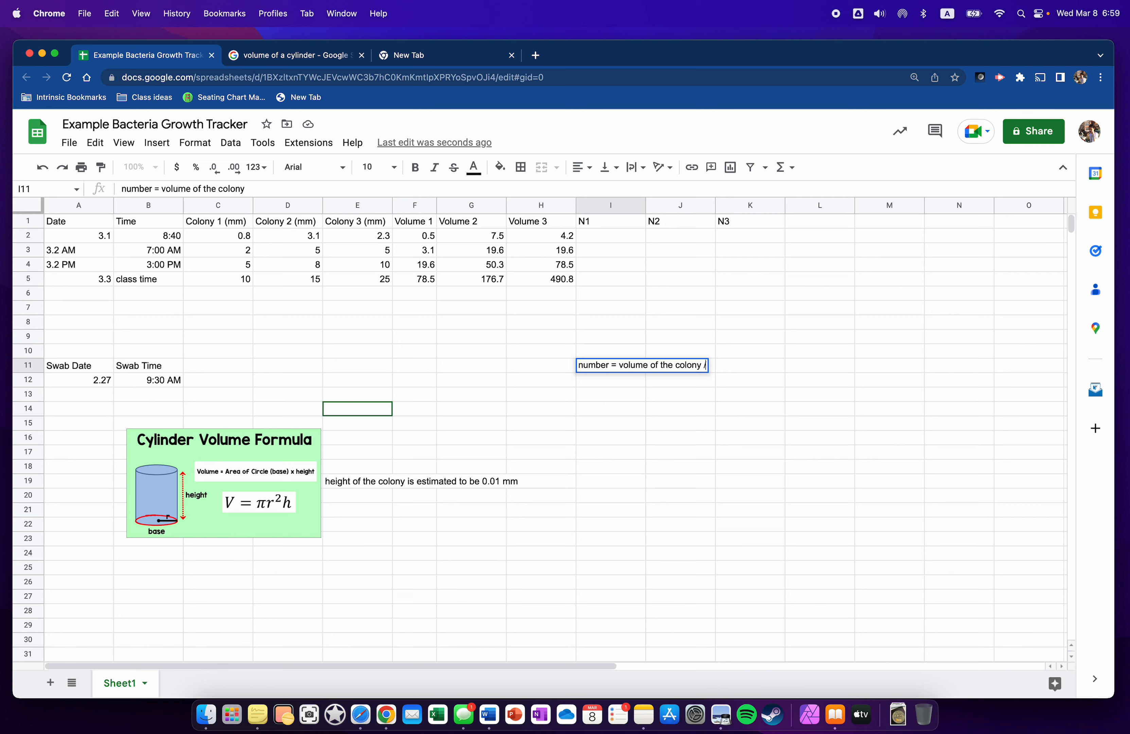
type(" volume of a bac")
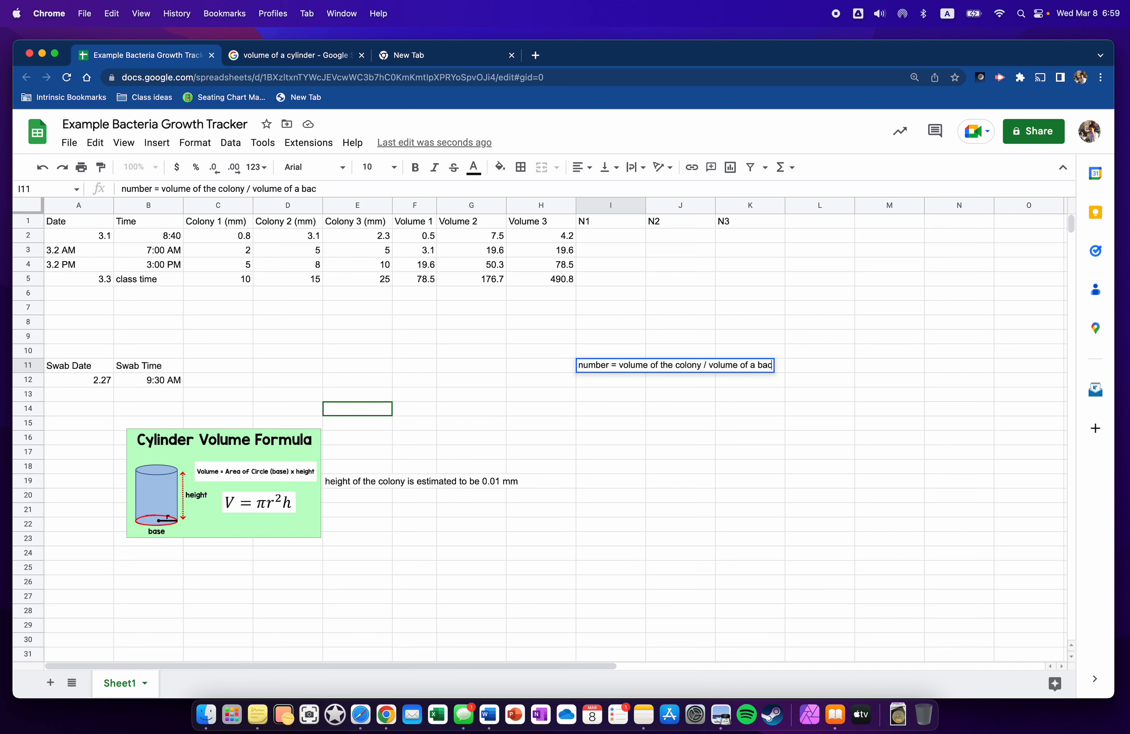
type("teria cell")
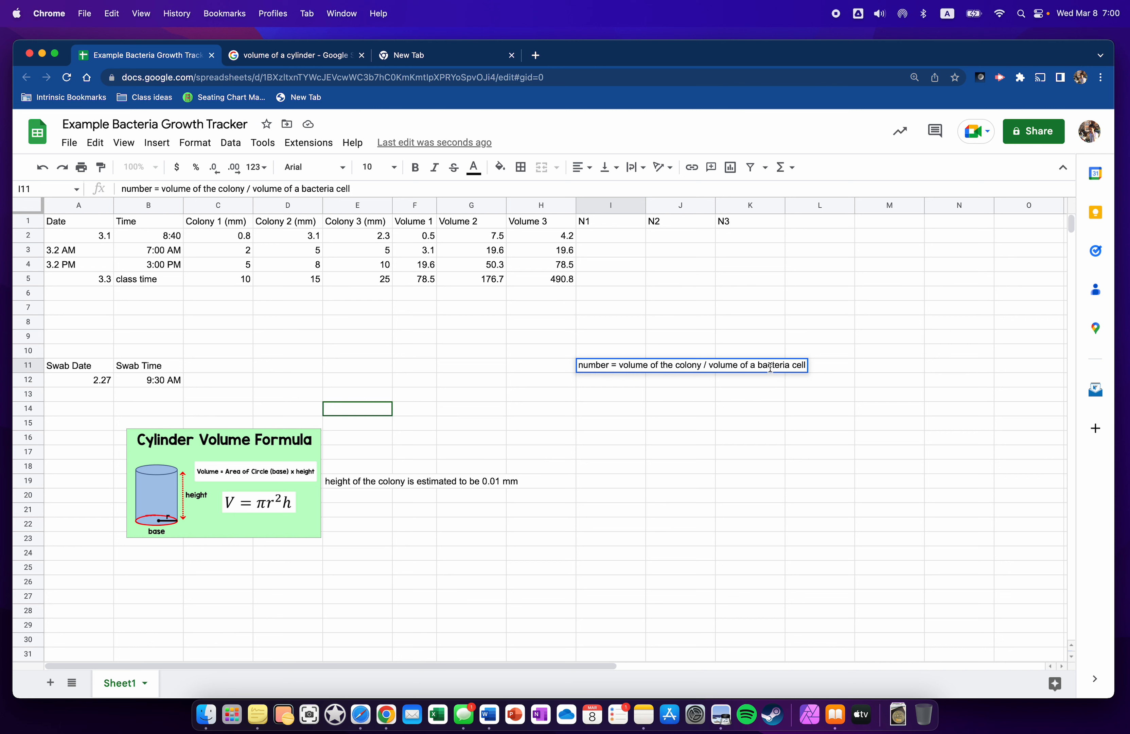
Enter the note "size of a cell is about 0.001 mm" in cell I12.
left_click(598, 379)
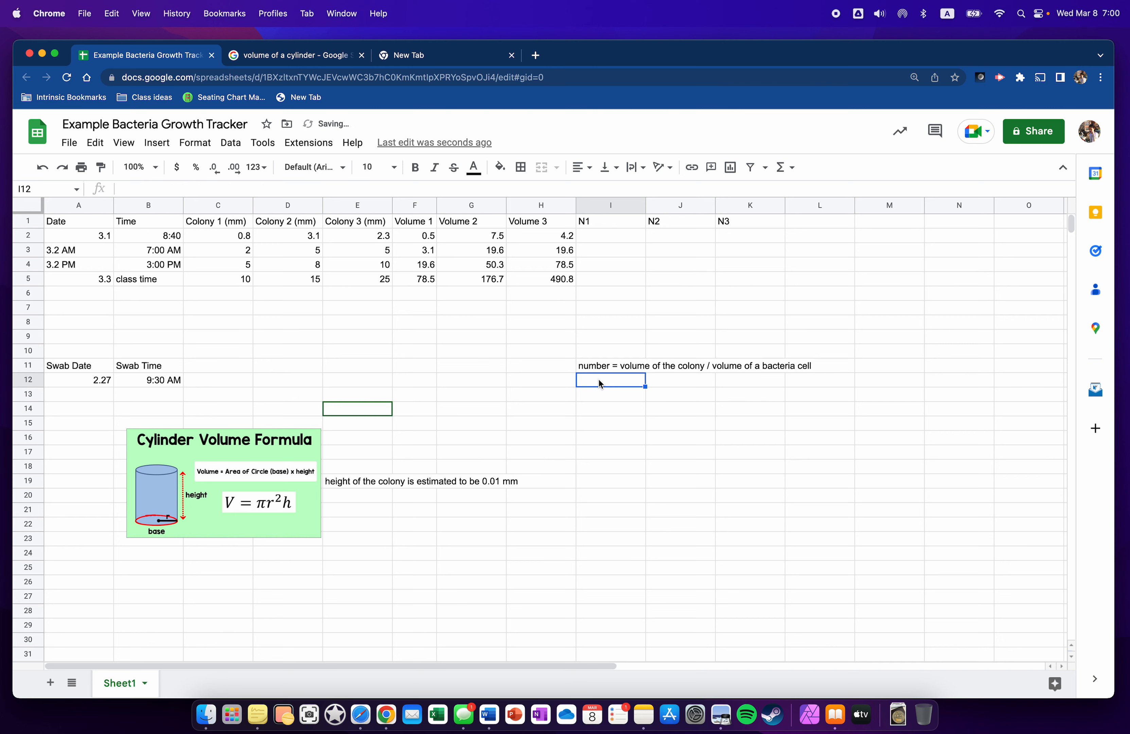
type("size ")
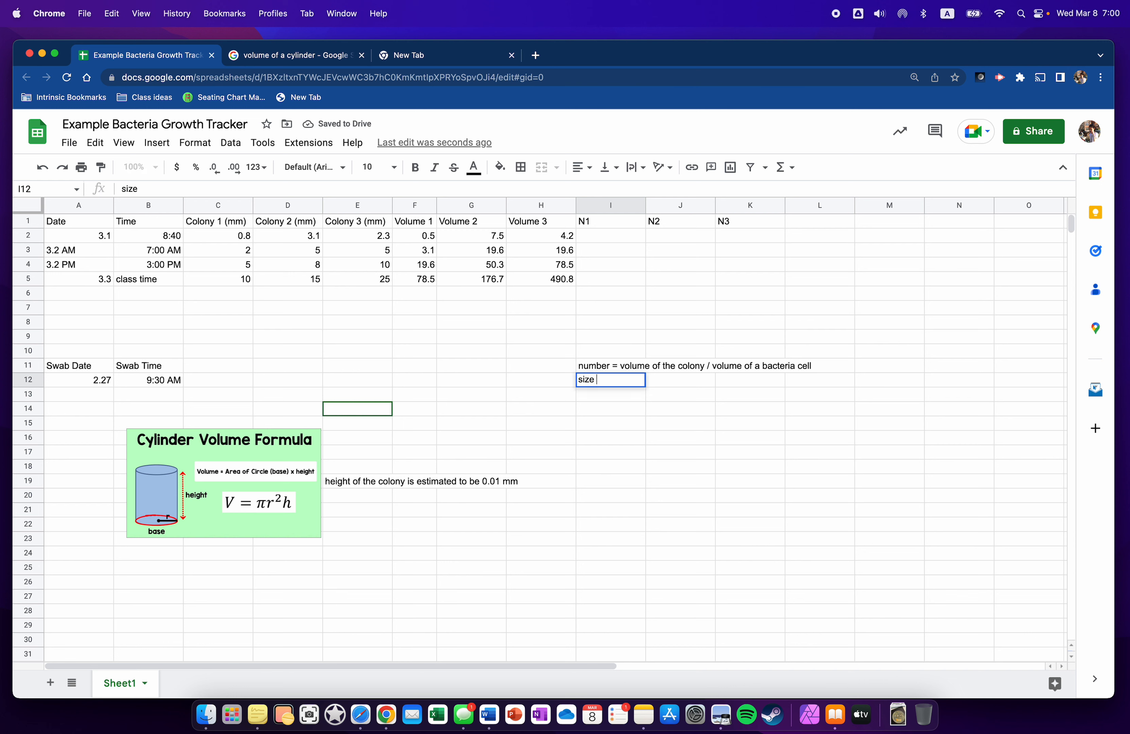
type("of a cell is about 0")
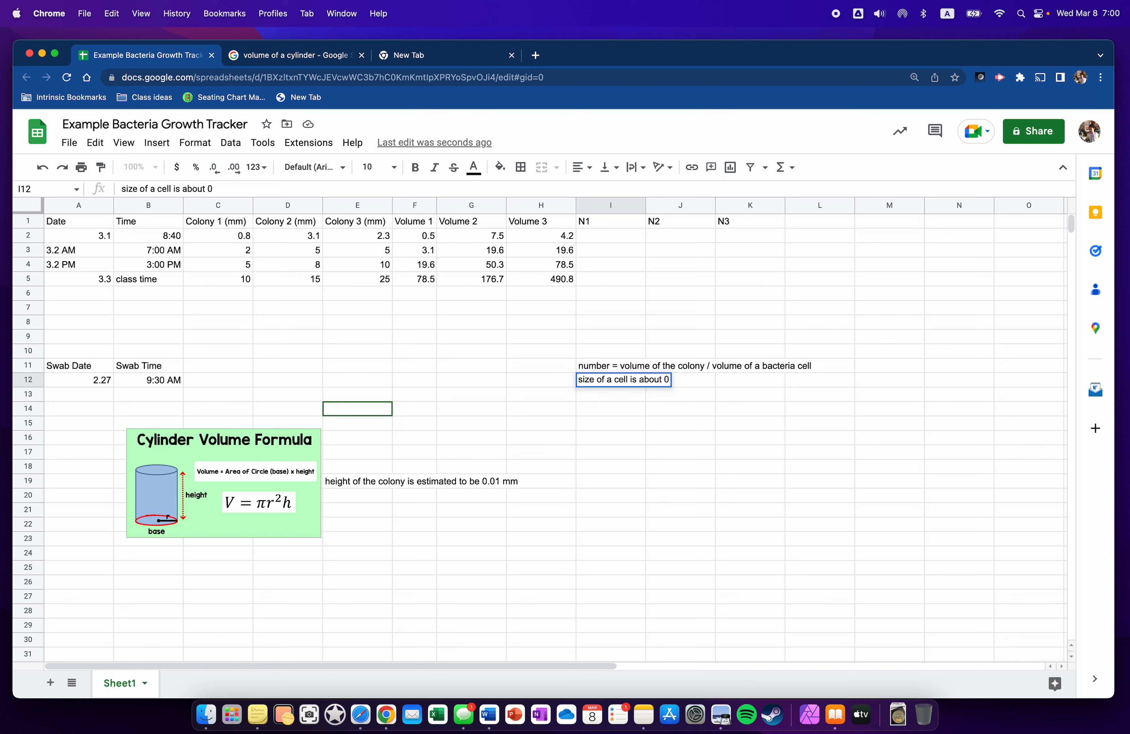
type(".001 mm")
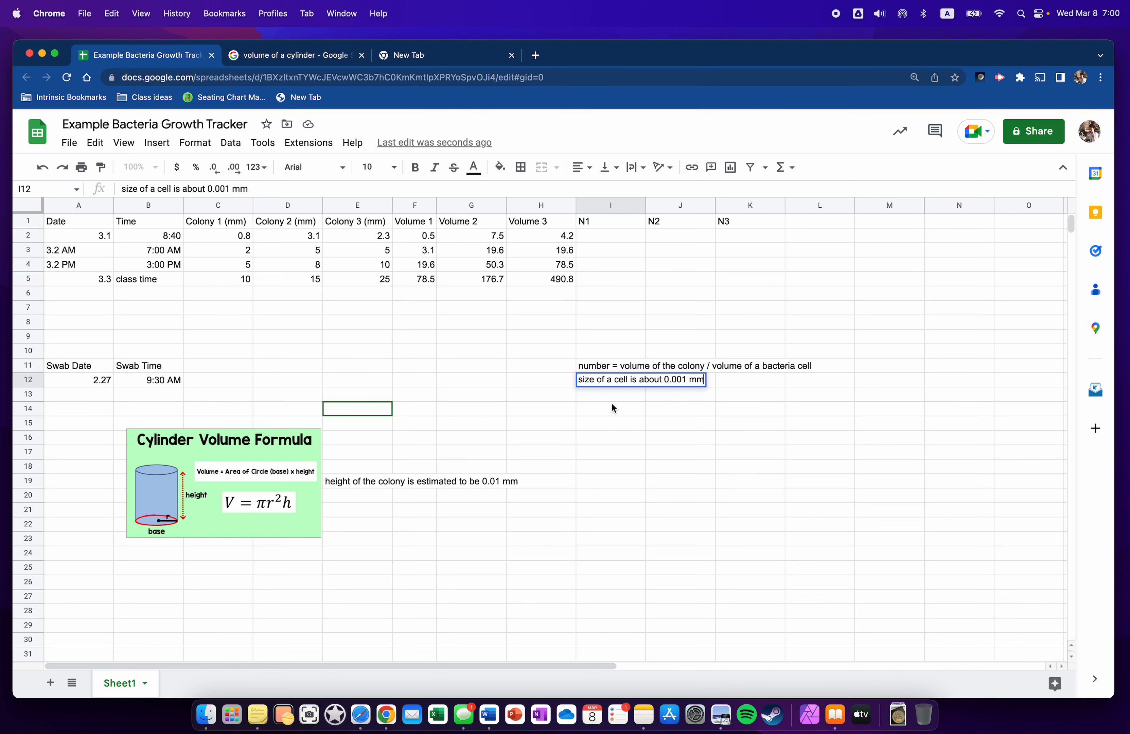
key("Return")
Enter the cell volume note "the volume ~(0.001)^3" in cell I13.
type("the ")
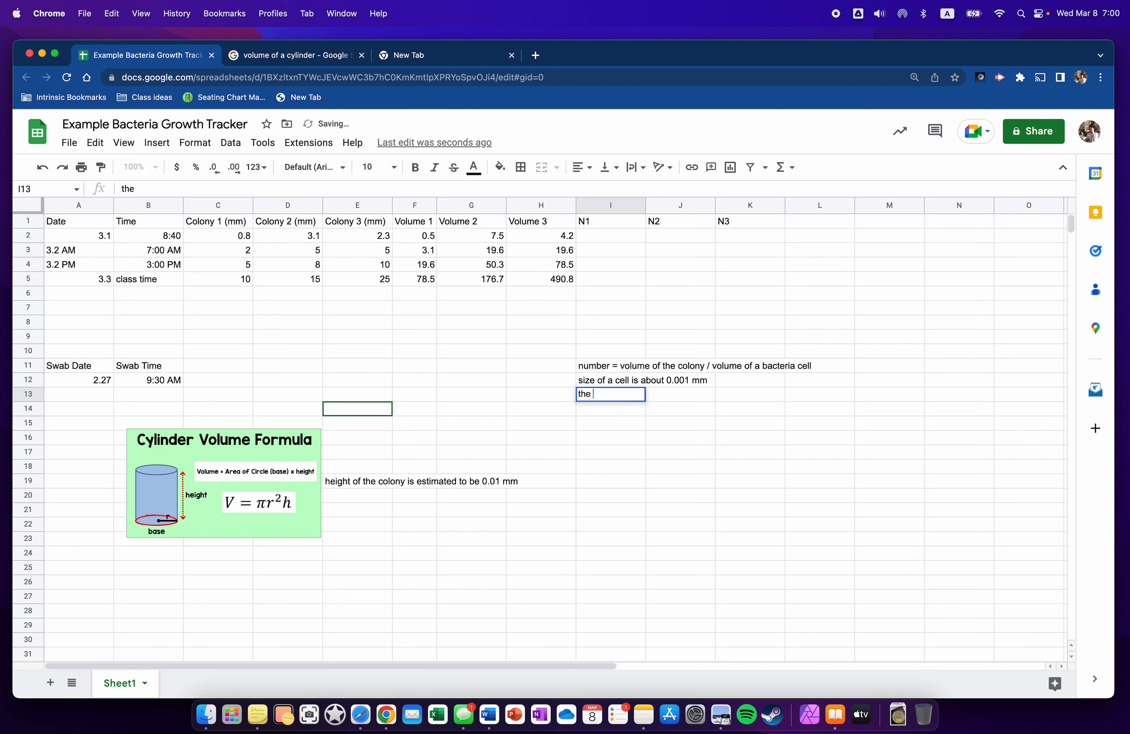
type("volume ~0.001")
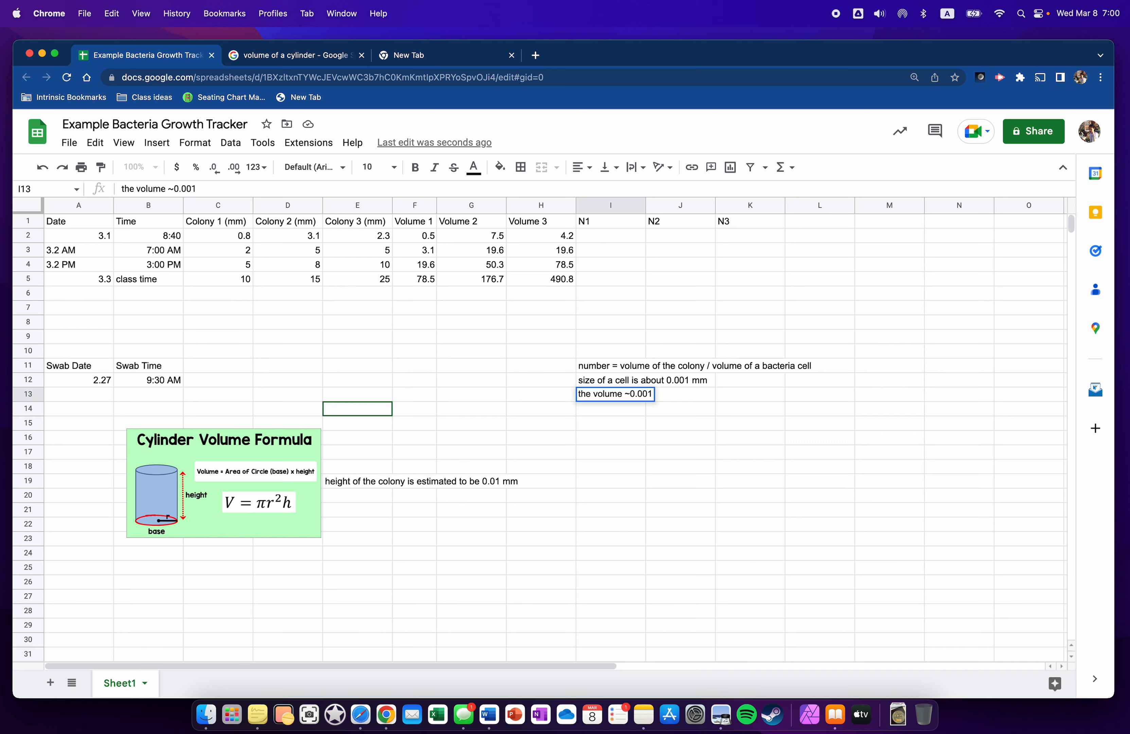
type(")")
key("Left")
key("Left")
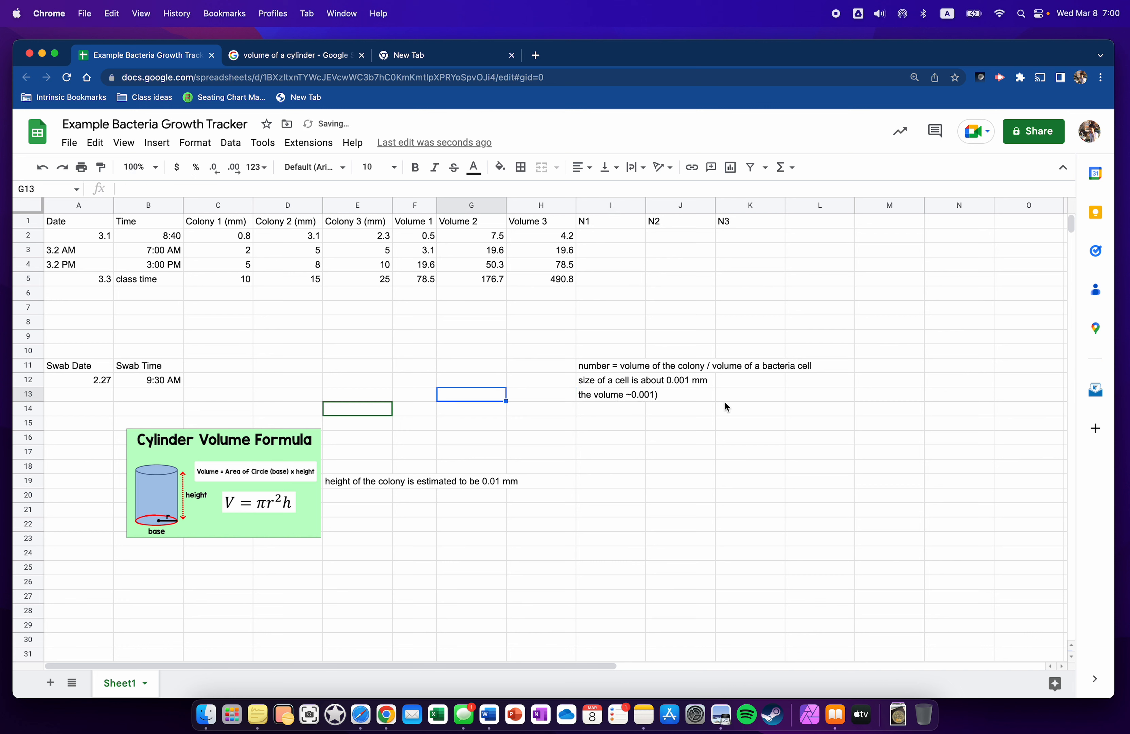
left_click(603, 398)
left_click(174, 189)
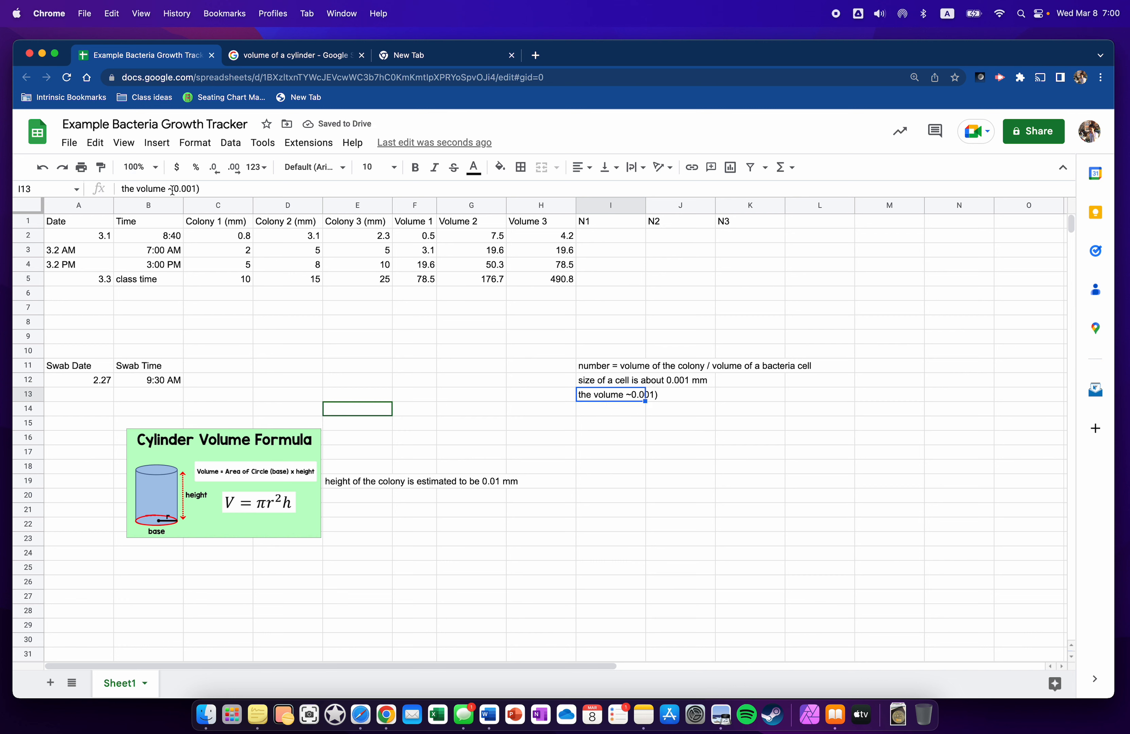
type("(")
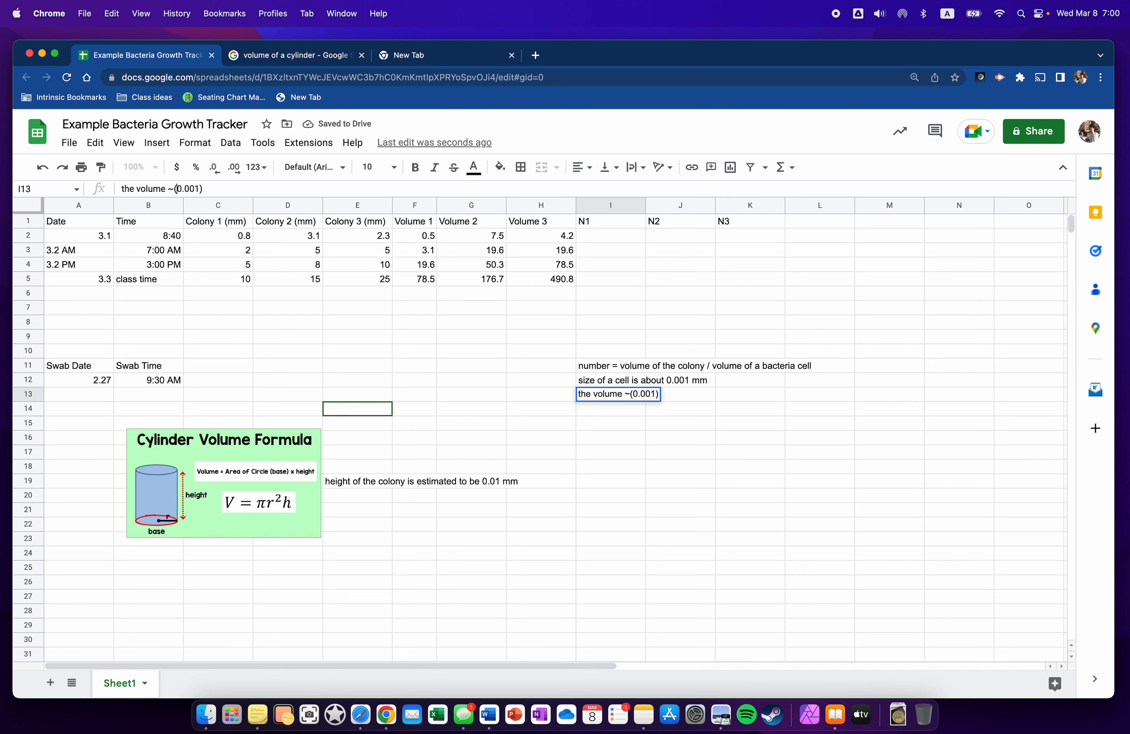
left_click(215, 189)
type("^3")
left_click(503, 368)
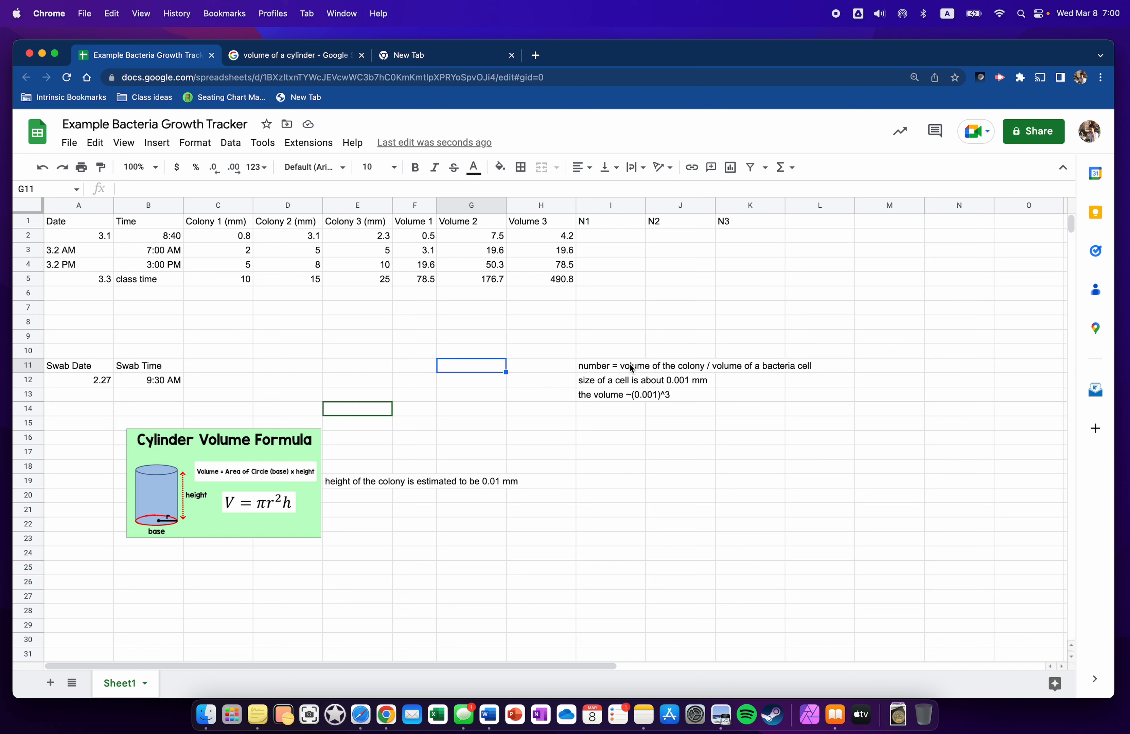
Enter the formula =F2/(0.001)^3 in cell I2 under N1.
left_click(607, 243)
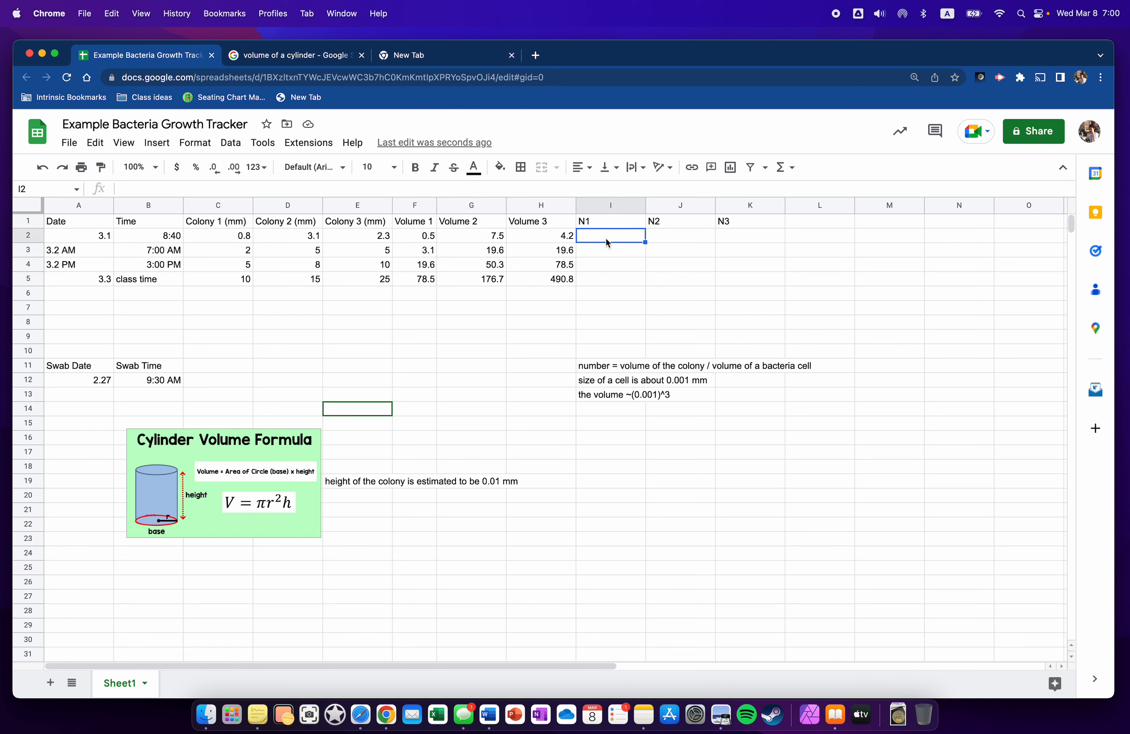
type("=")
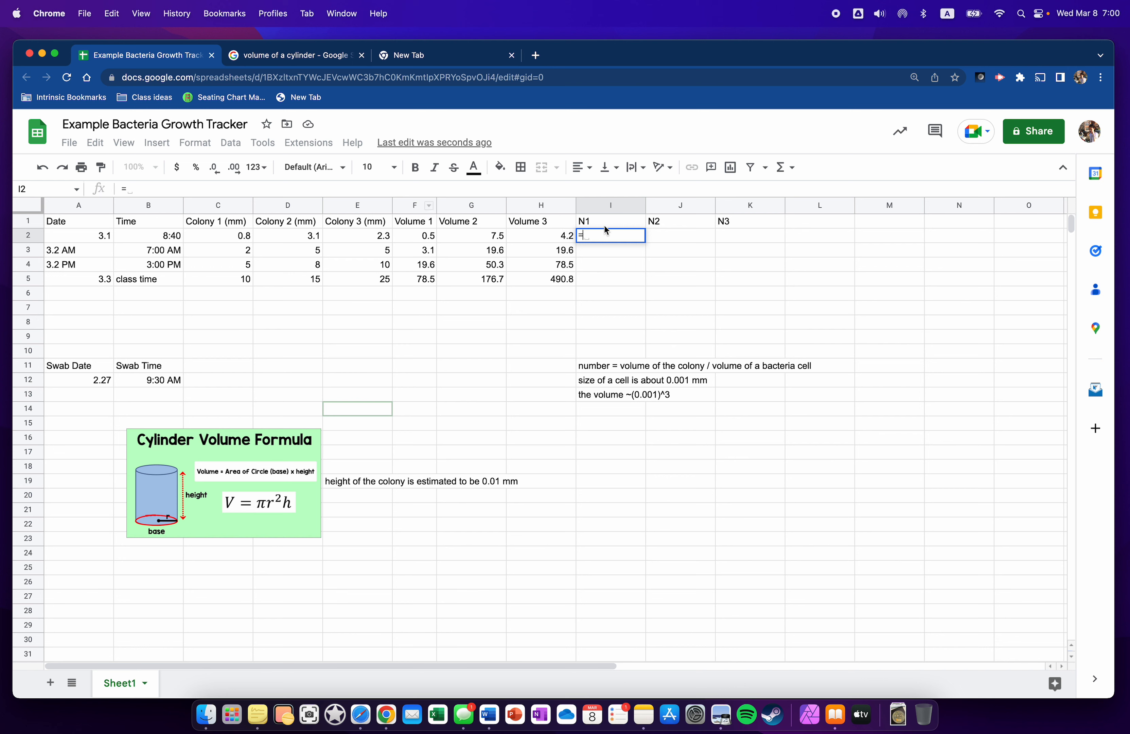
left_click(415, 235)
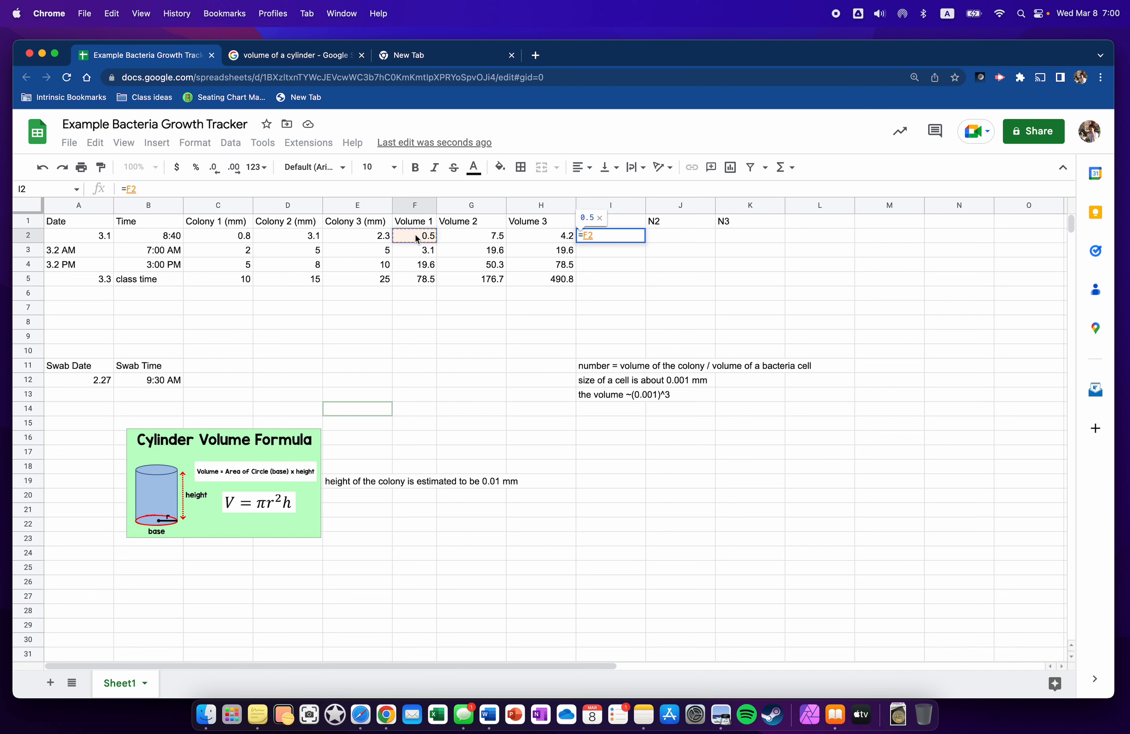
type("/(0")
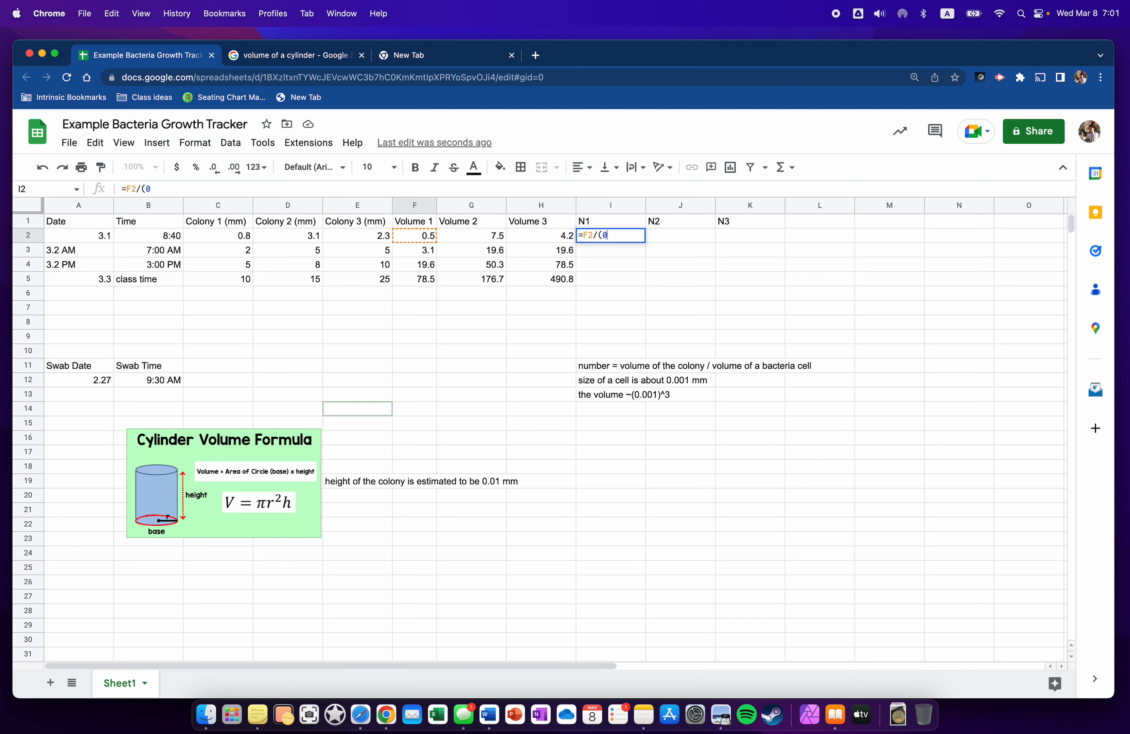
type(".001^")
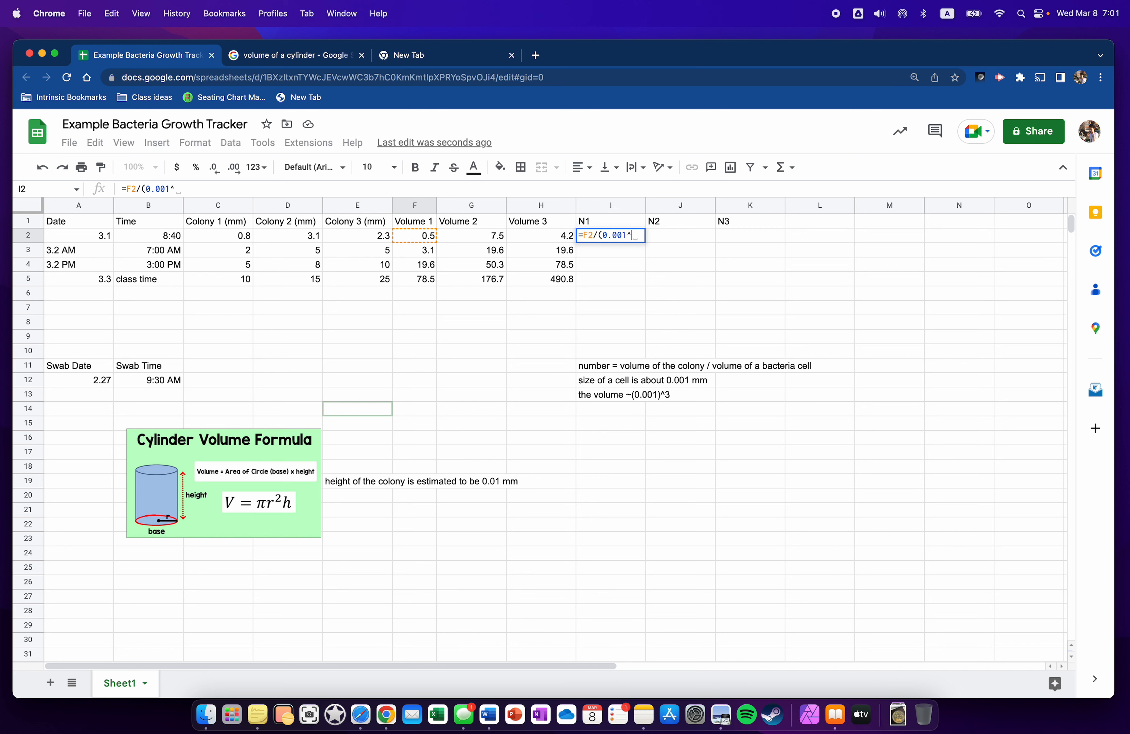
key("BackSpace")
type(")")
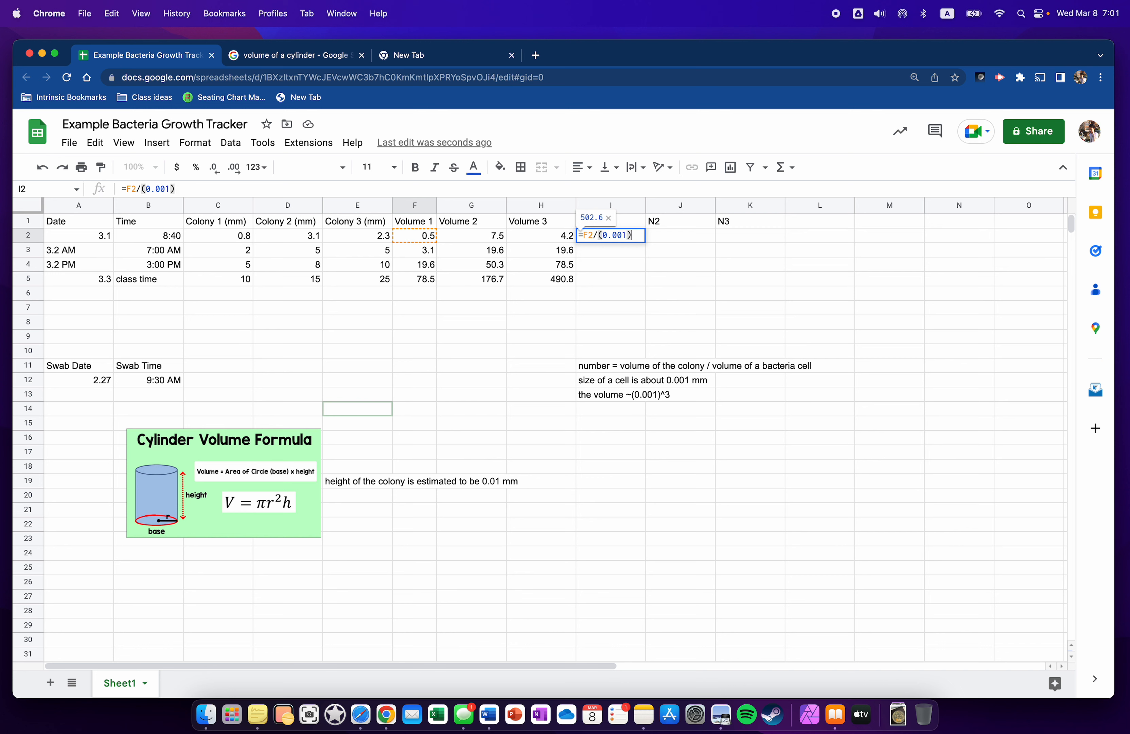
type("^3")
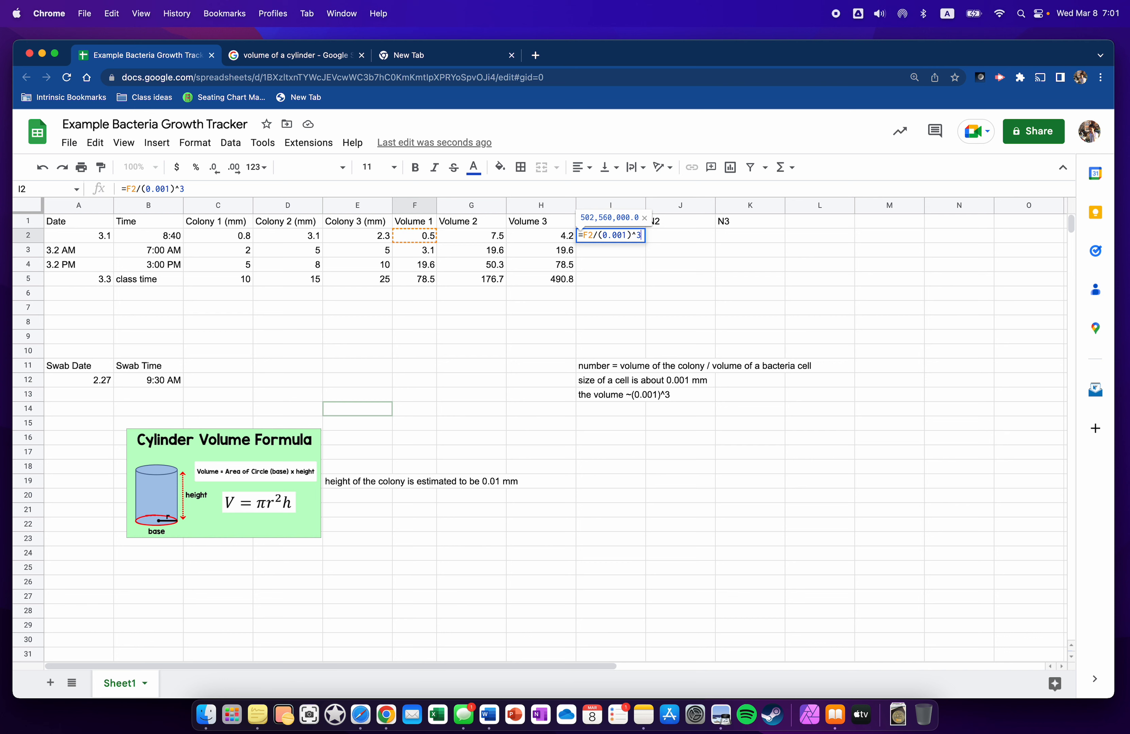
key("Return")
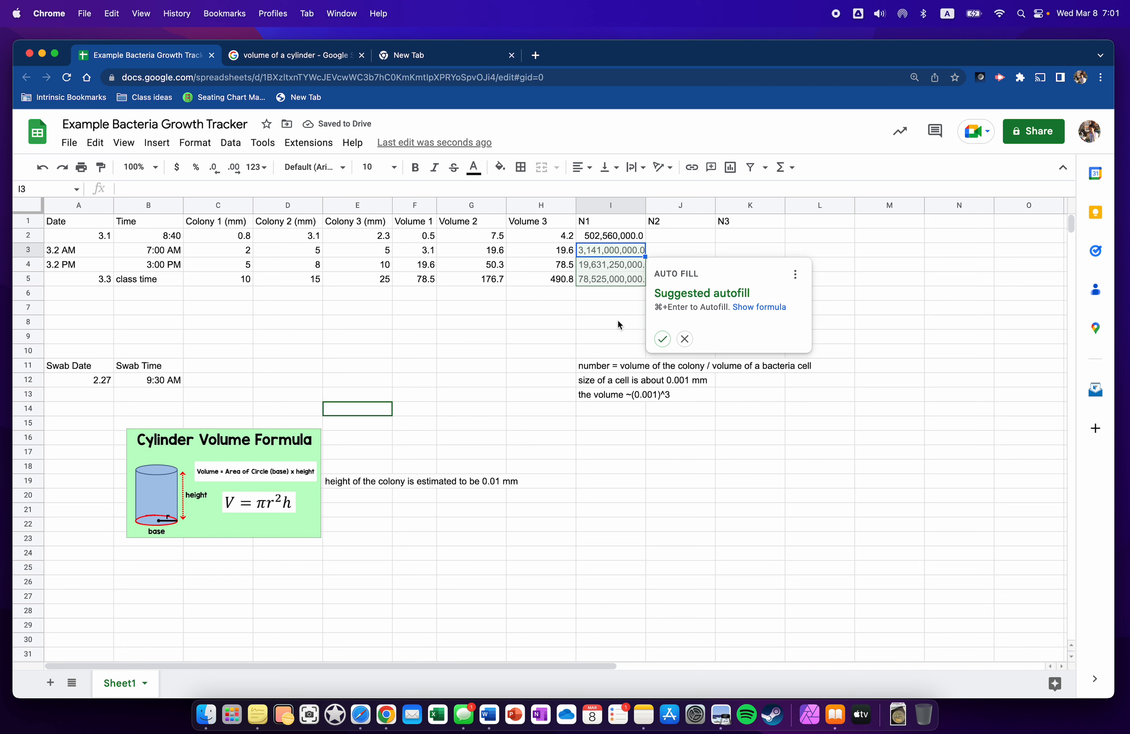
Fill the bacteria number formula down N1 to row 5 and across N2 and N3, covering I2:K5.
left_click(662, 338)
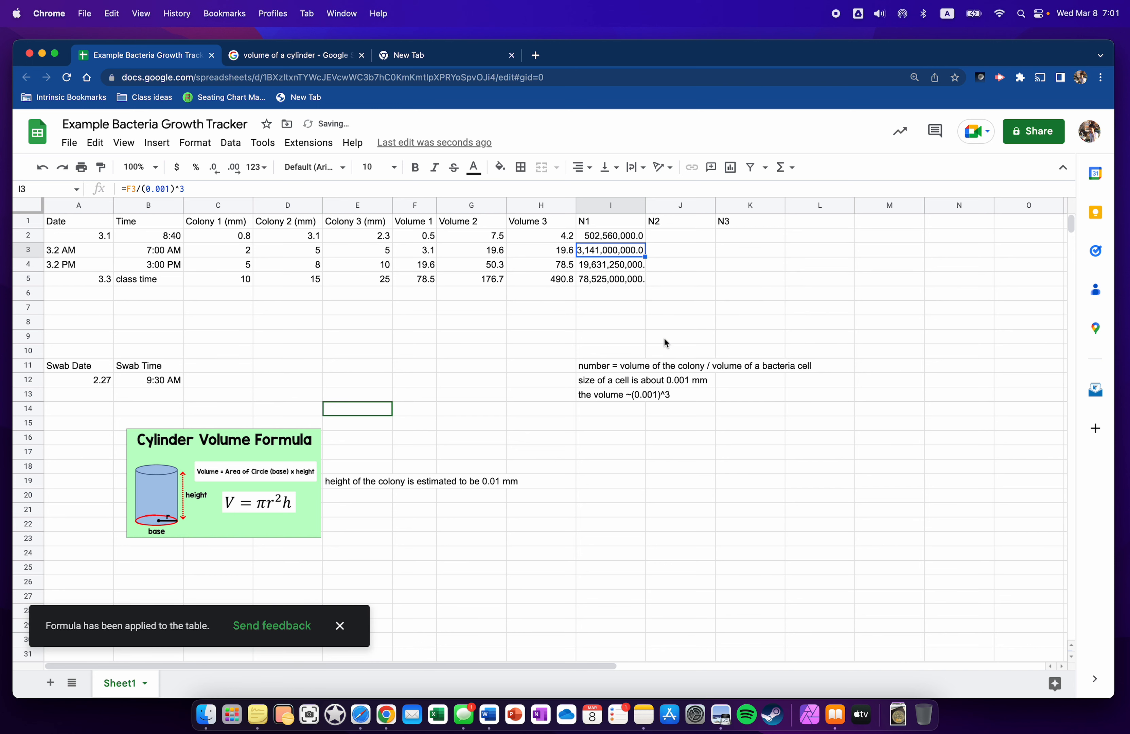
left_click(630, 234)
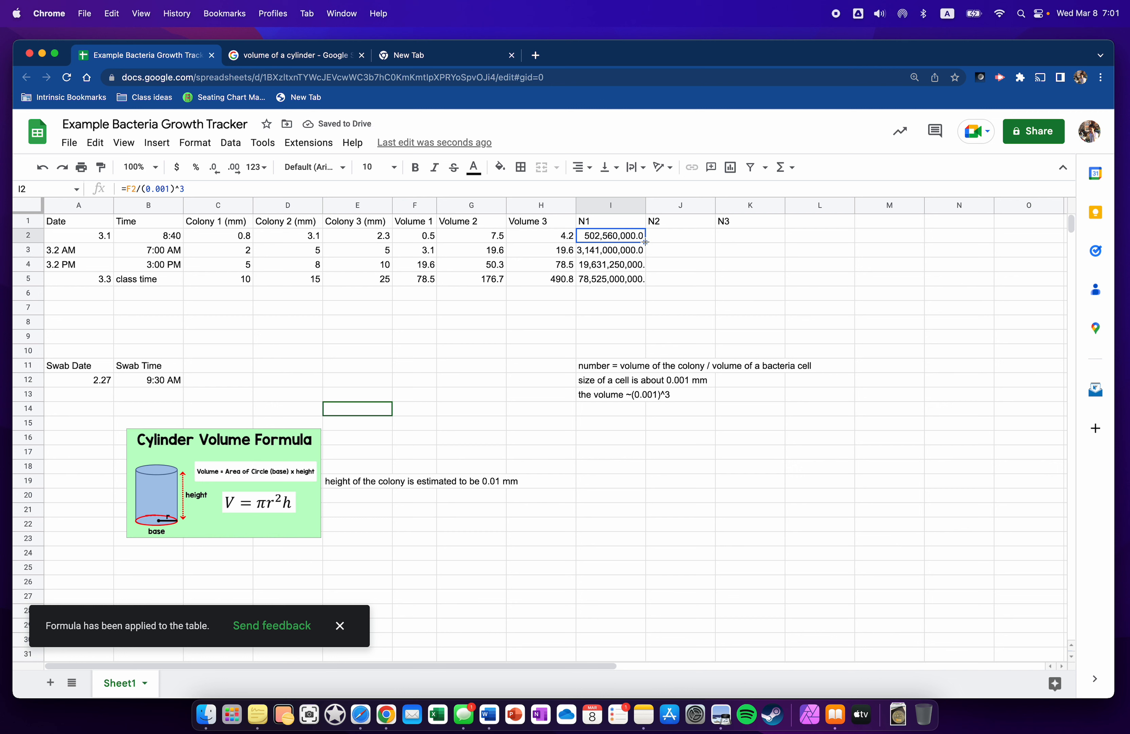
left_click_drag(644, 242, 729, 238)
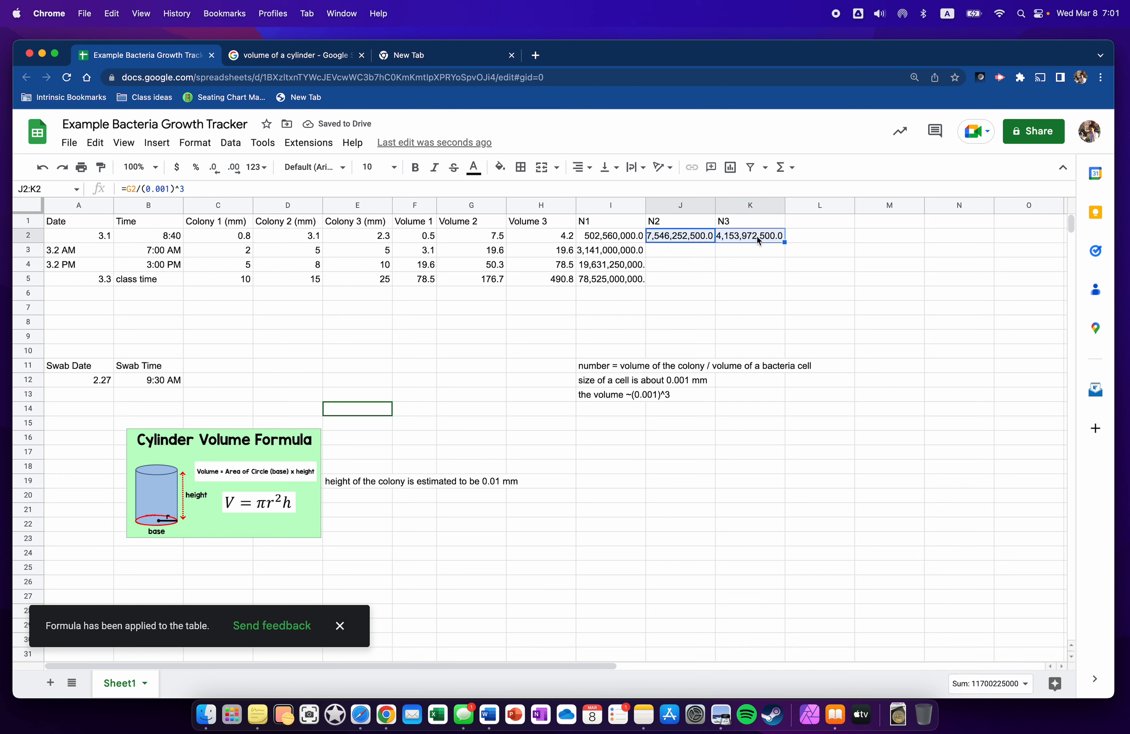
left_click_drag(784, 242, 785, 288)
left_click(777, 308)
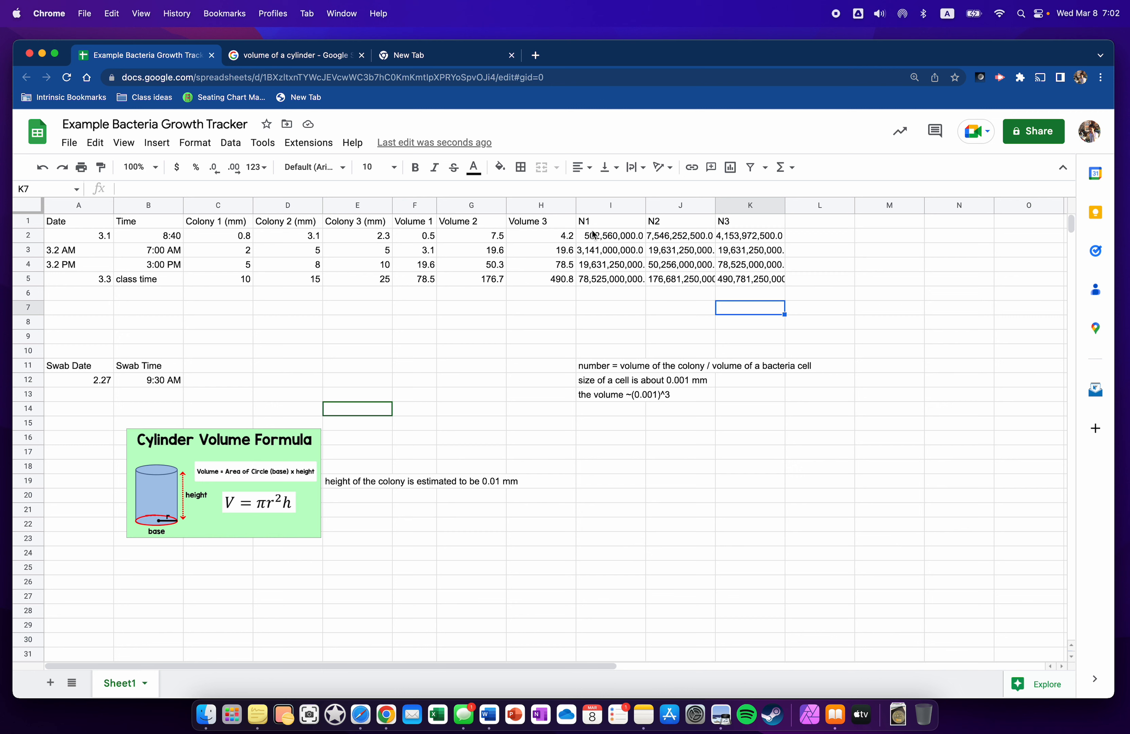
Change the formula in cell I2 to =(F2/(0.001)^3)/(10^6) so N1 is expressed in millions.
left_click(611, 240)
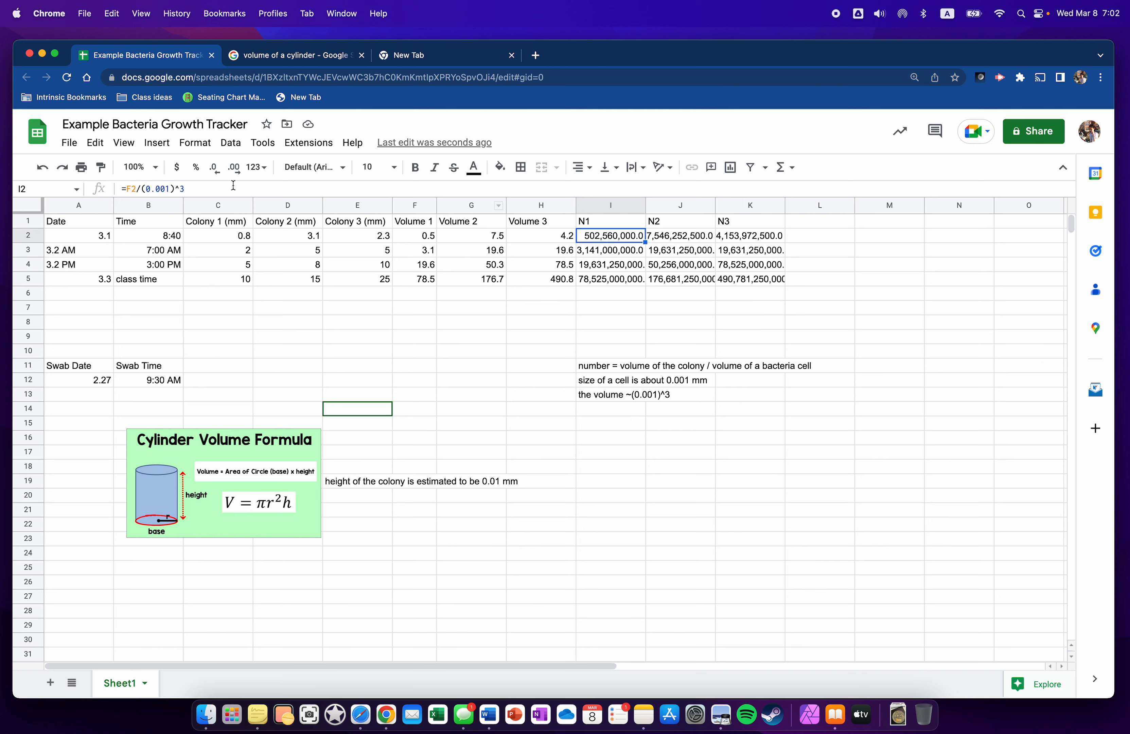
left_click(124, 189)
type("(")
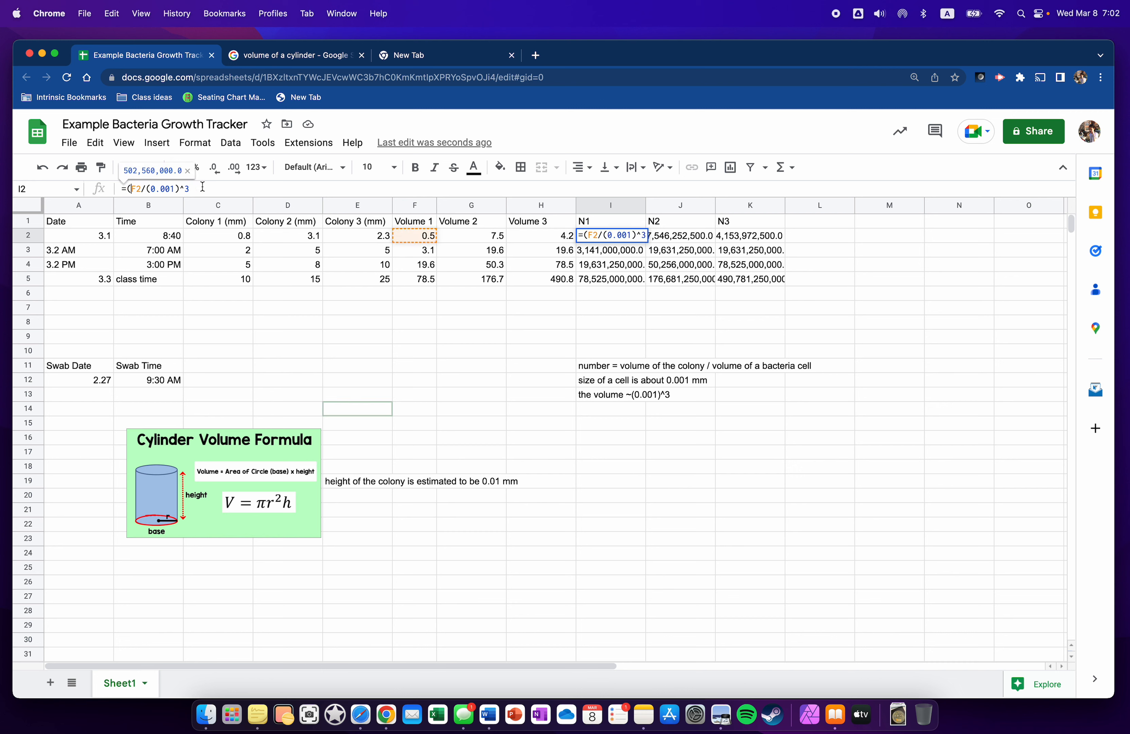
left_click(229, 189)
type(")/")
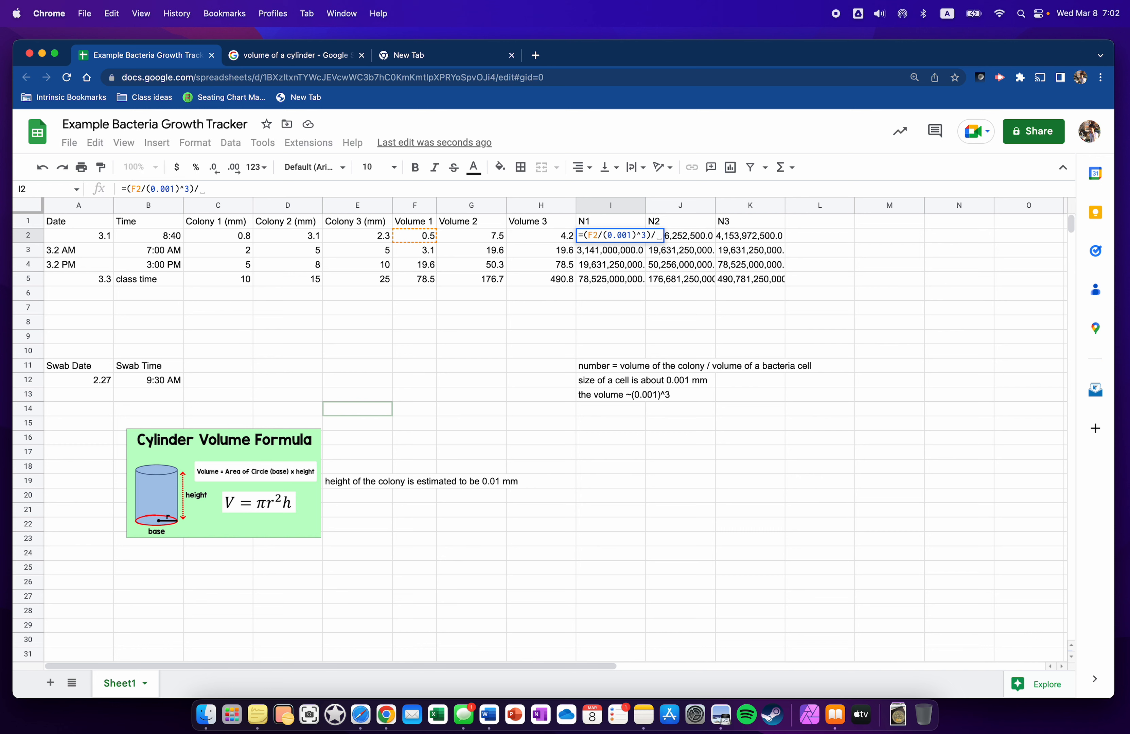
type("(")
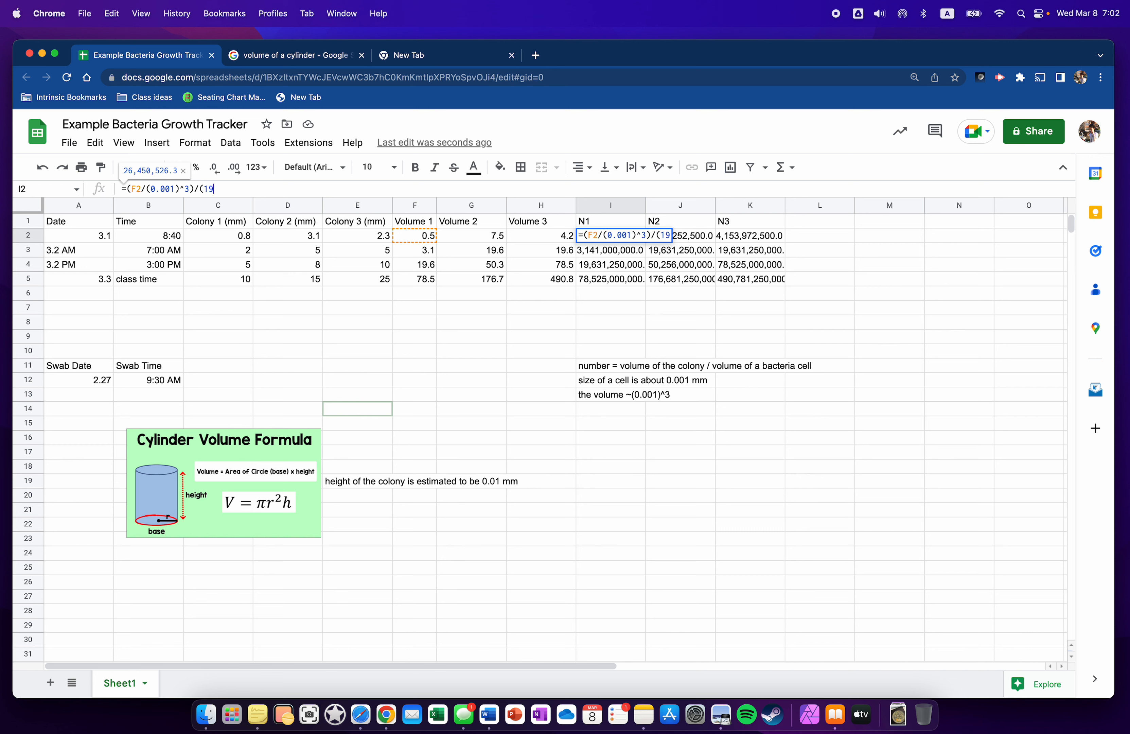
type("10^")
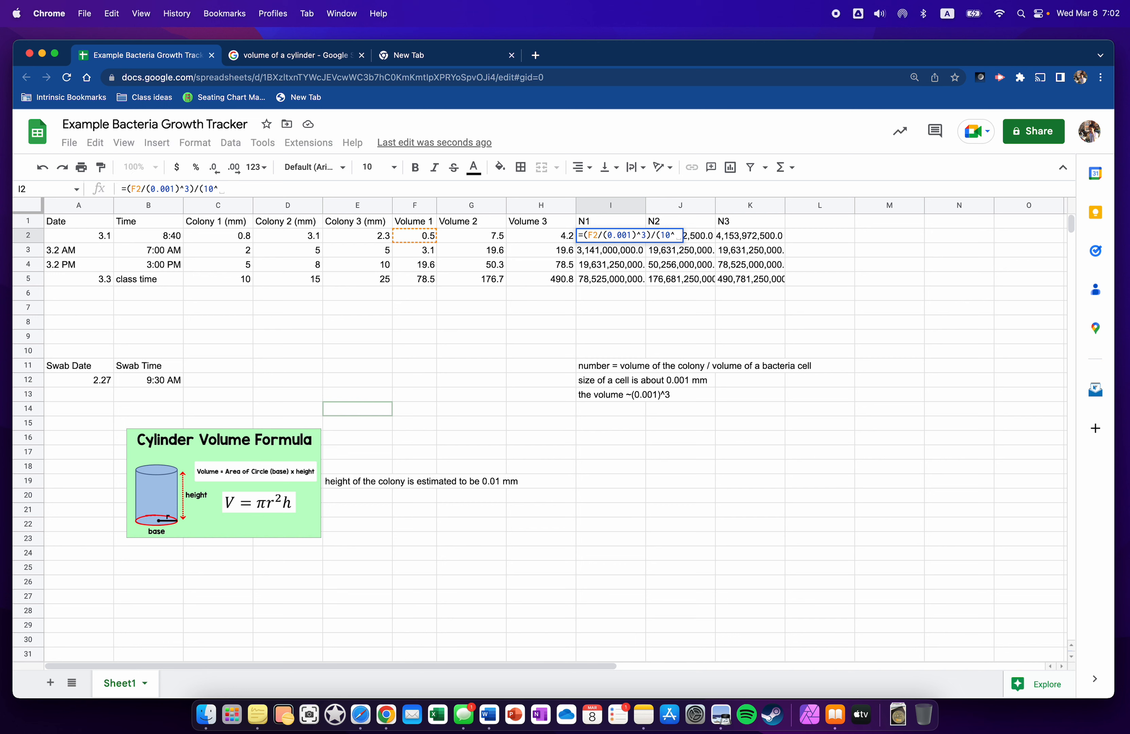
type("6)")
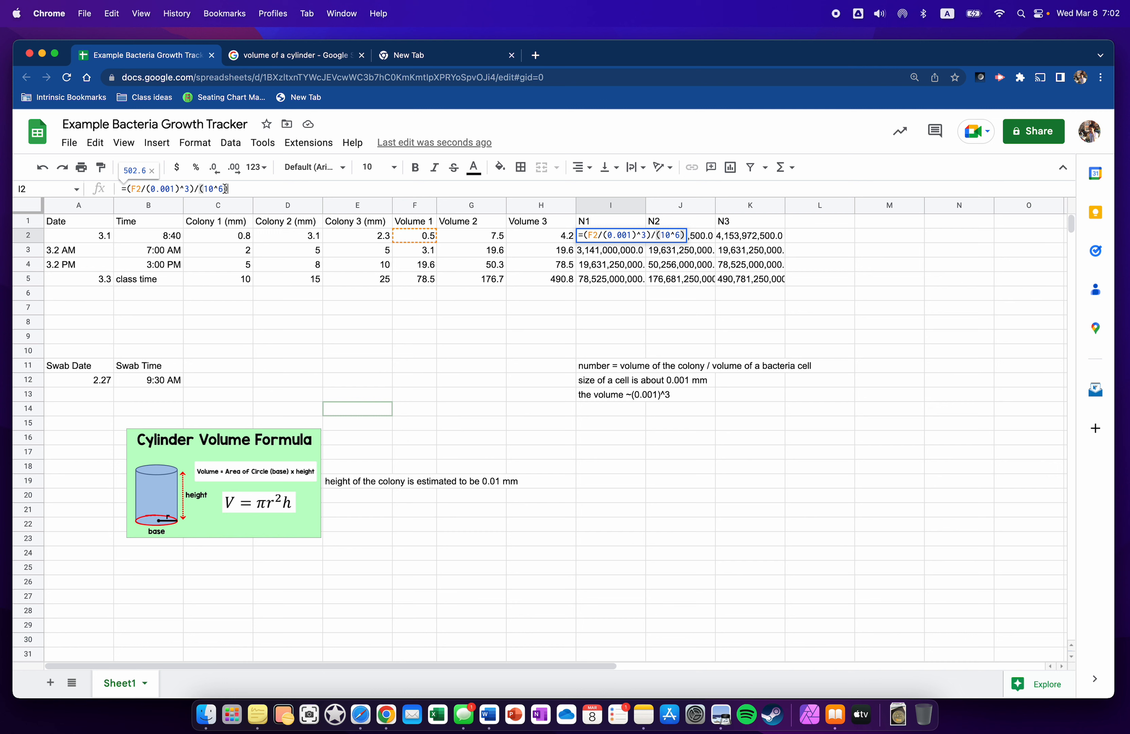
key("Return")
left_click(594, 235)
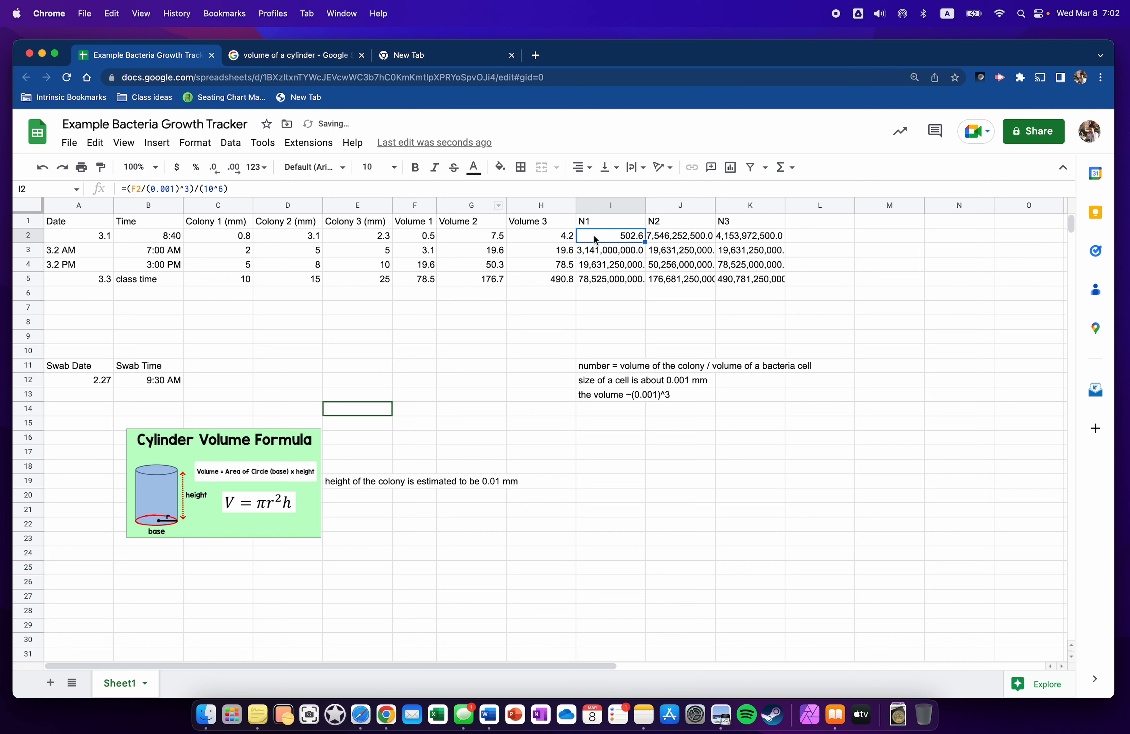
Fill the millions formula from cell I2 down to row 5 and across N2 and N3, covering I2:K5.
left_click_drag(645, 243, 773, 290)
key("super+z")
left_click_drag(645, 243, 756, 285)
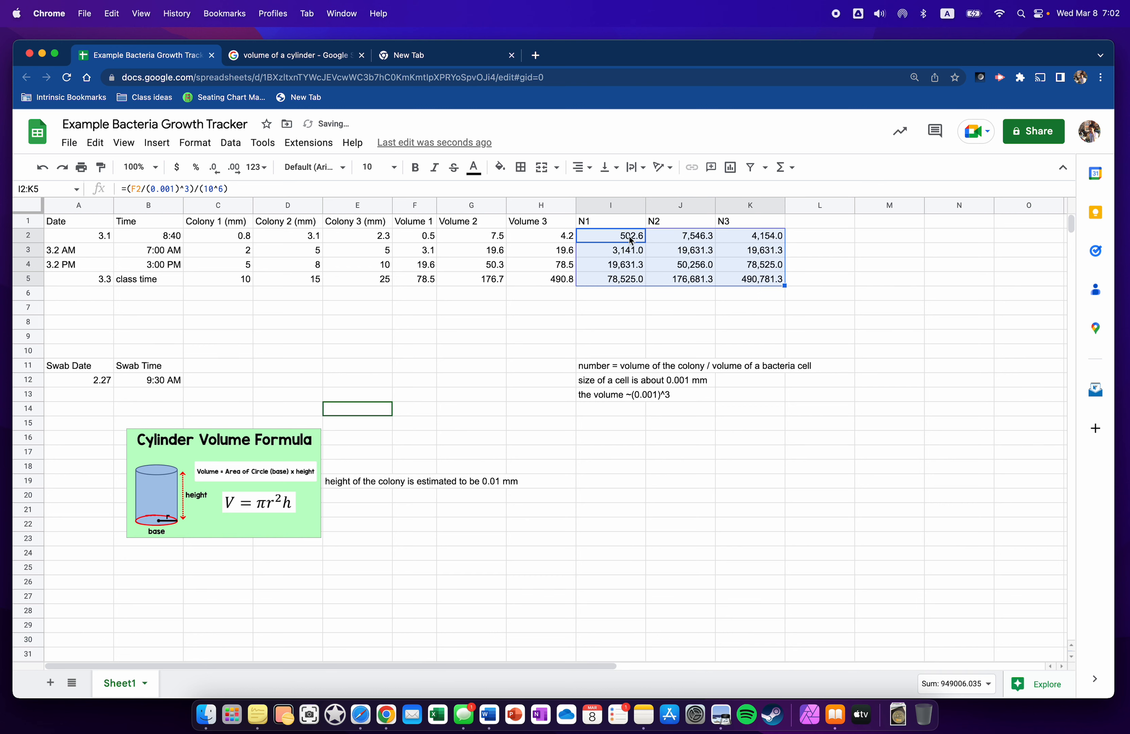
Append "(millions)" to the N1, N2 and N3 headers in cells I1, J1 and K1.
left_click(618, 224)
left_click(136, 188)
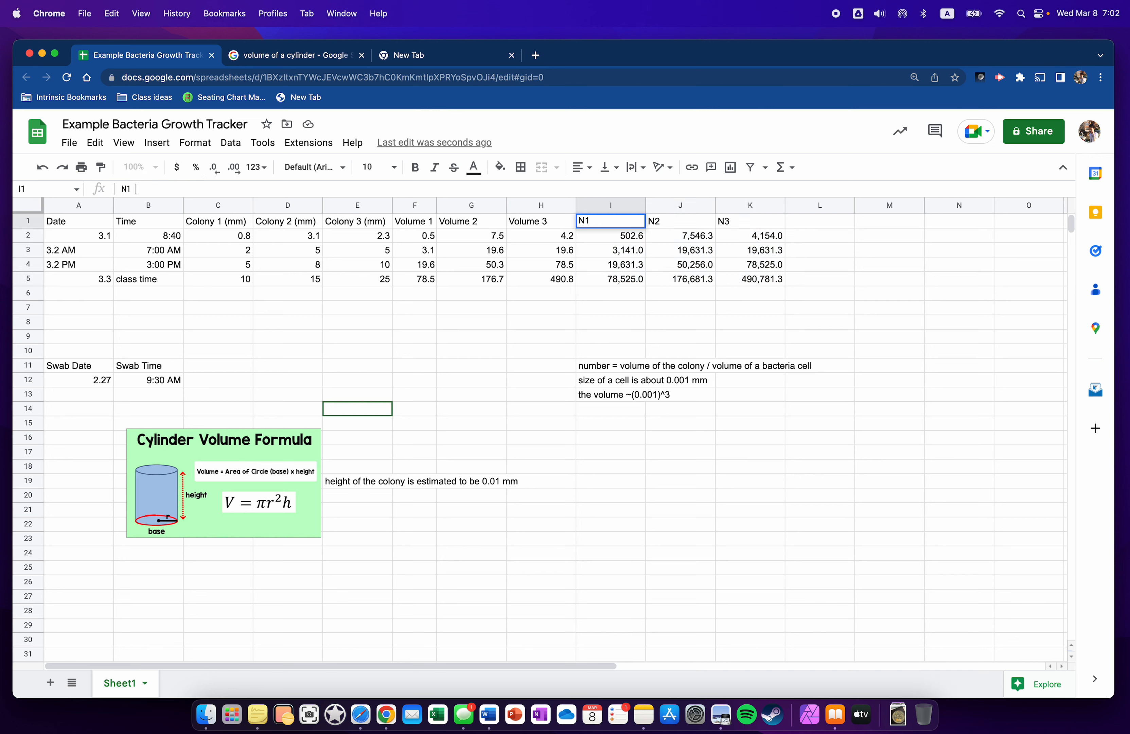
type("(millions)")
left_click(457, 303)
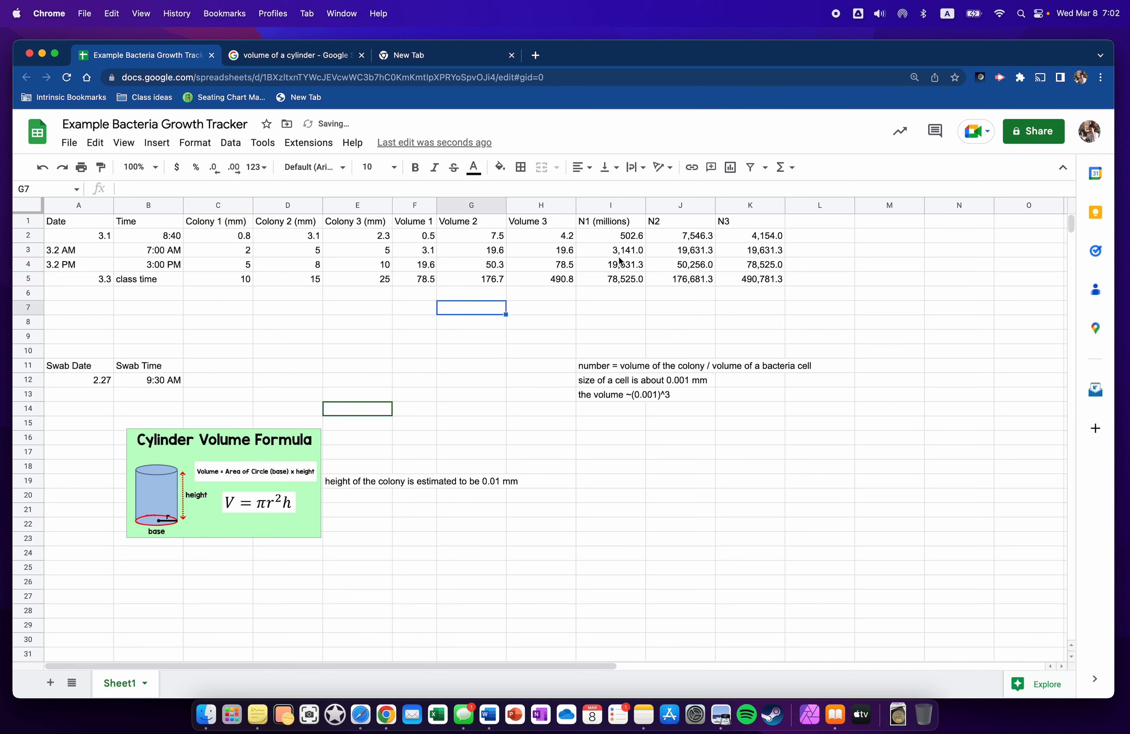
left_click(684, 221)
left_click(136, 189)
type("(")
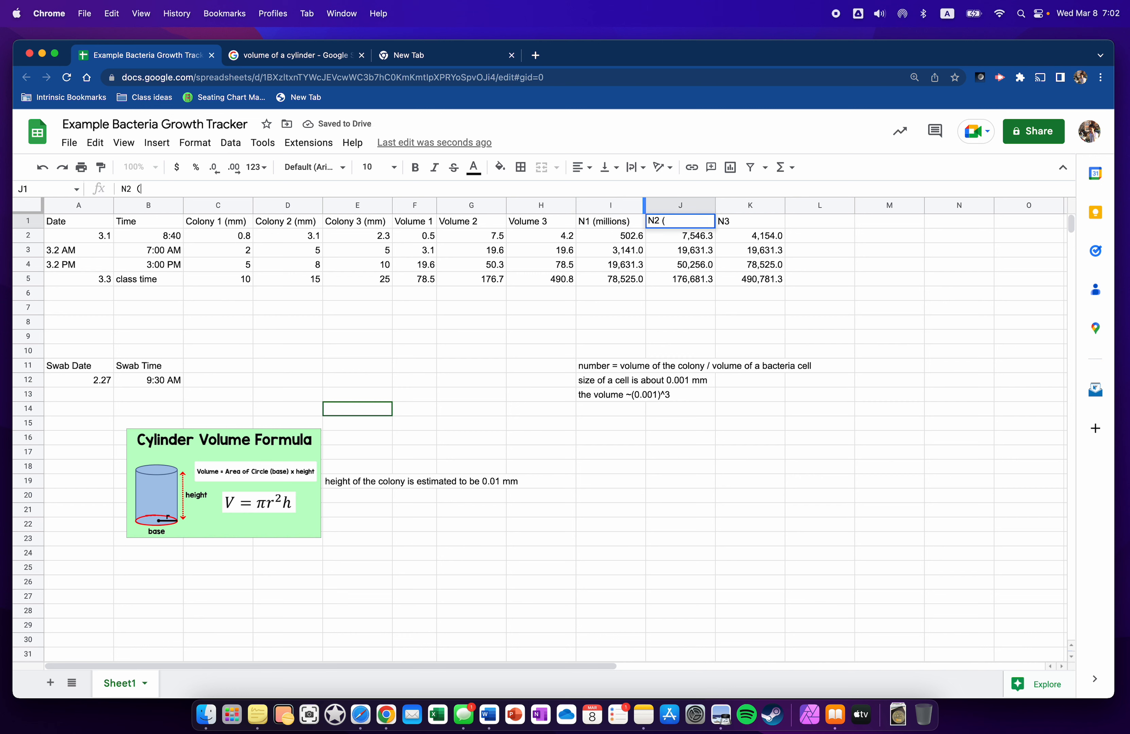
type("millions)")
left_click(519, 264)
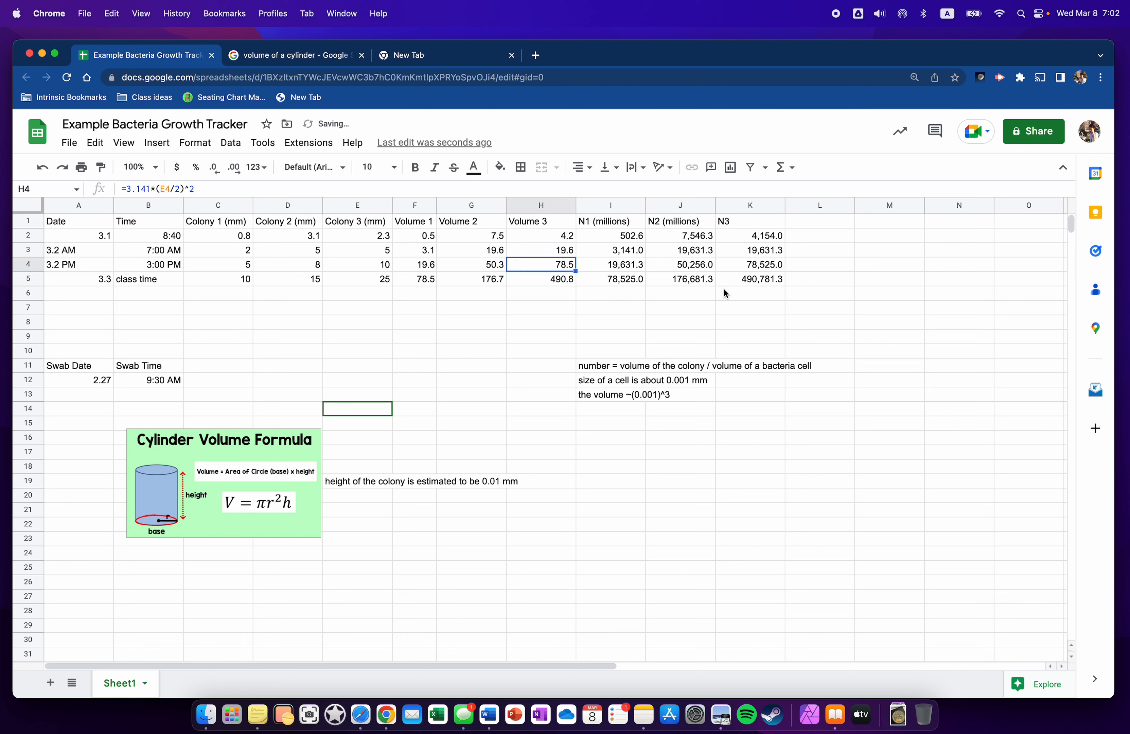
left_click(762, 223)
left_click(136, 189)
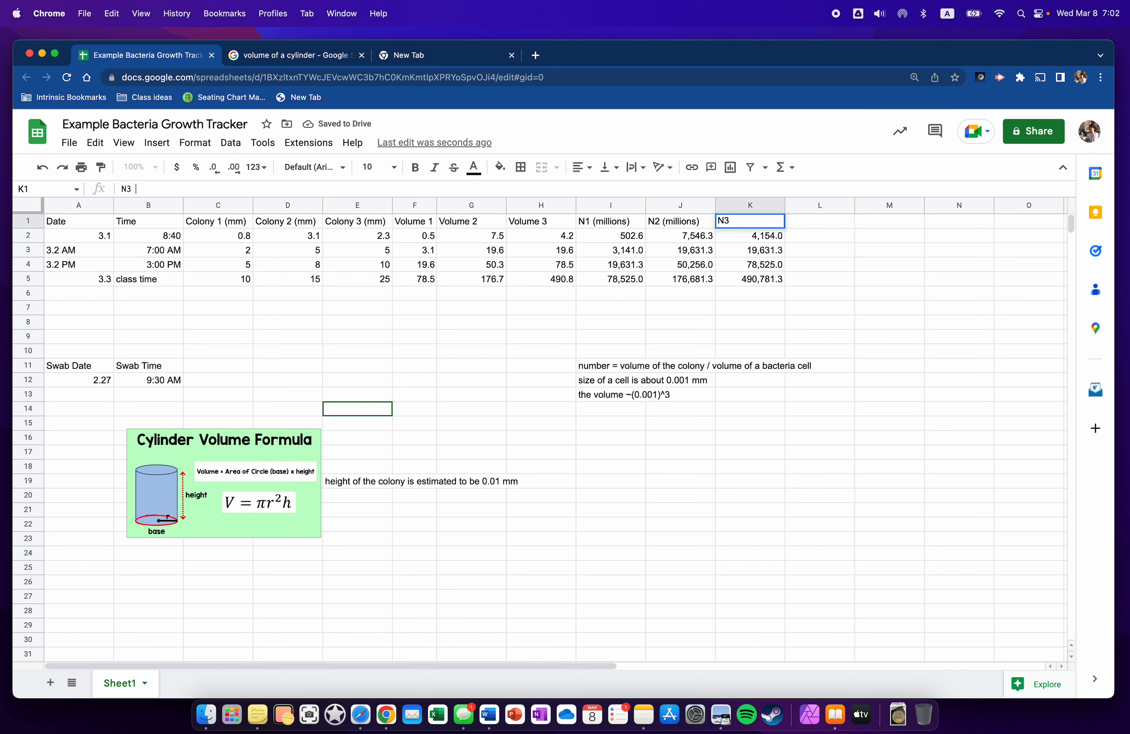
type("(millions)")
key("Return")
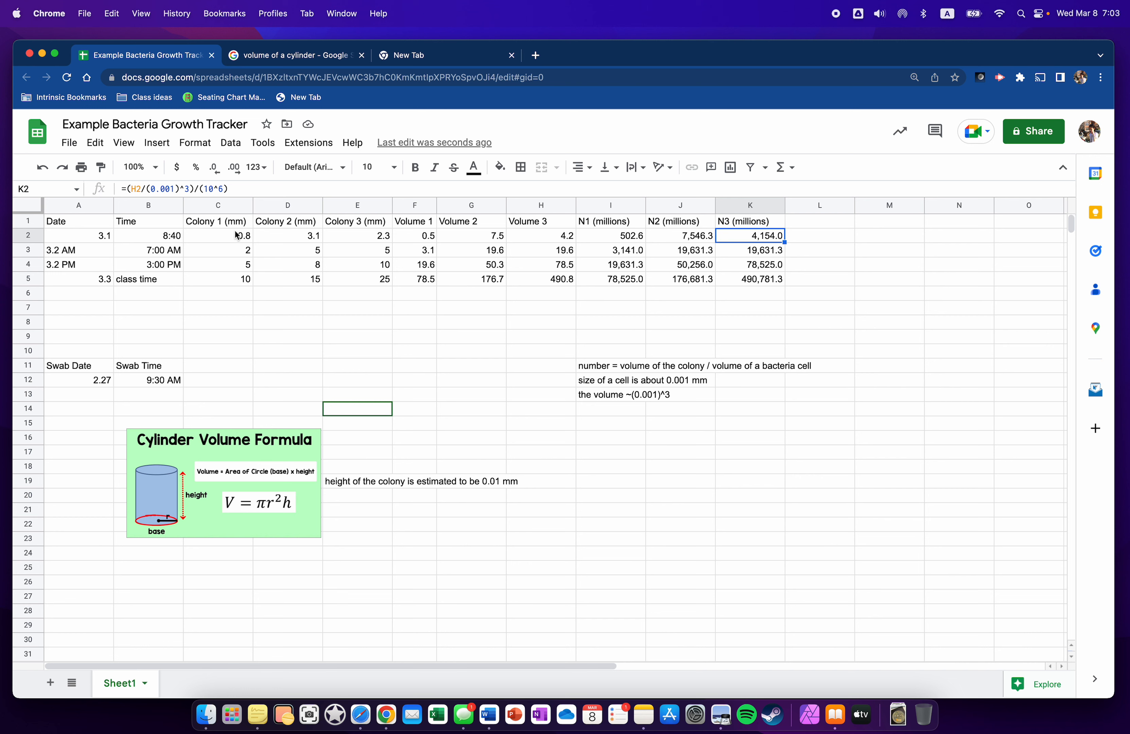
Insert one empty column between the Time and Colony 1 (mm) columns.
right_click(182, 203)
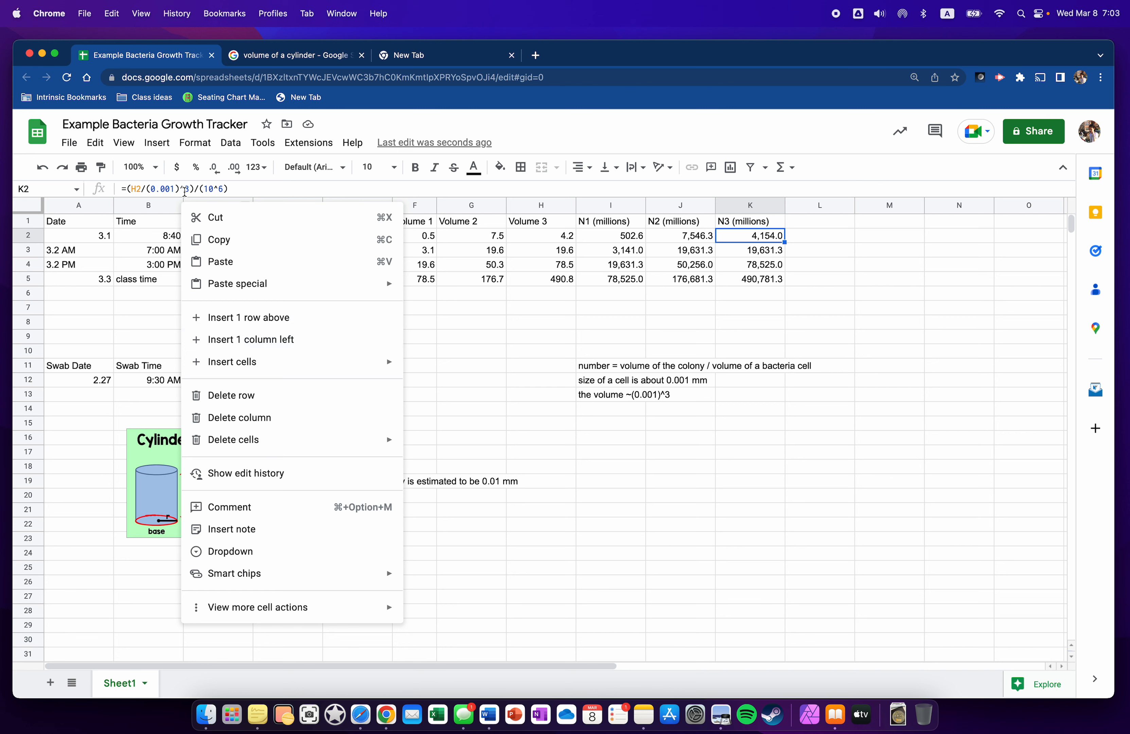
left_click(164, 205)
right_click(164, 204)
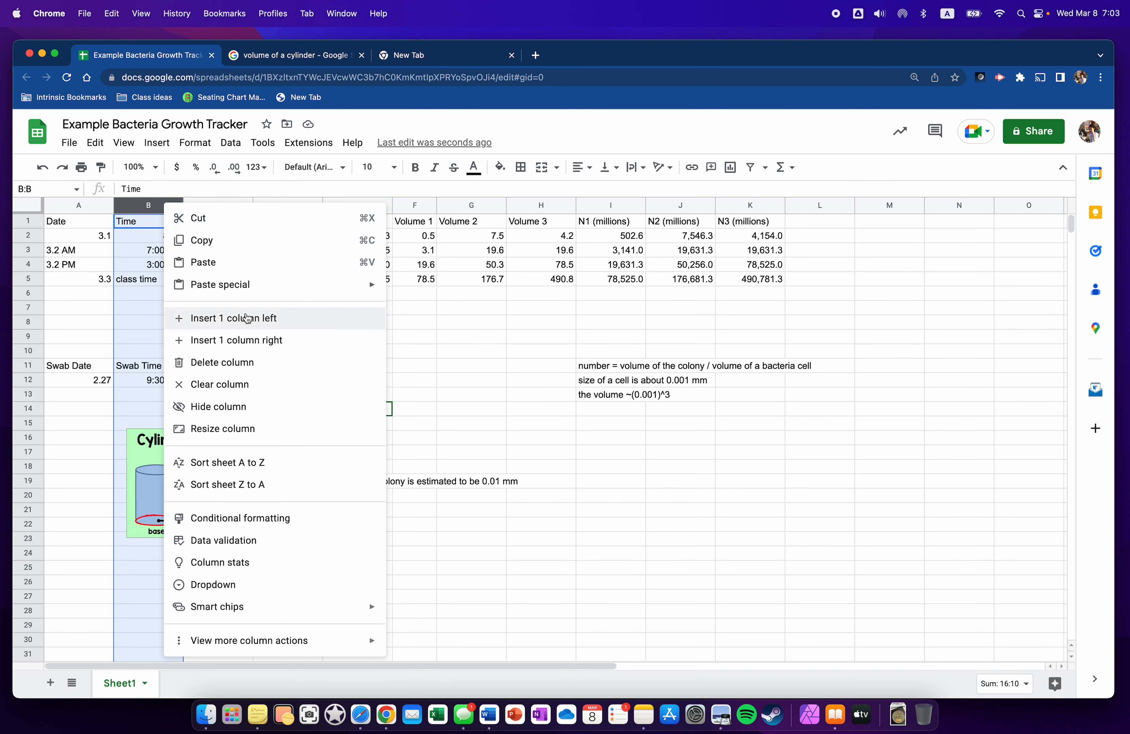
left_click(248, 333)
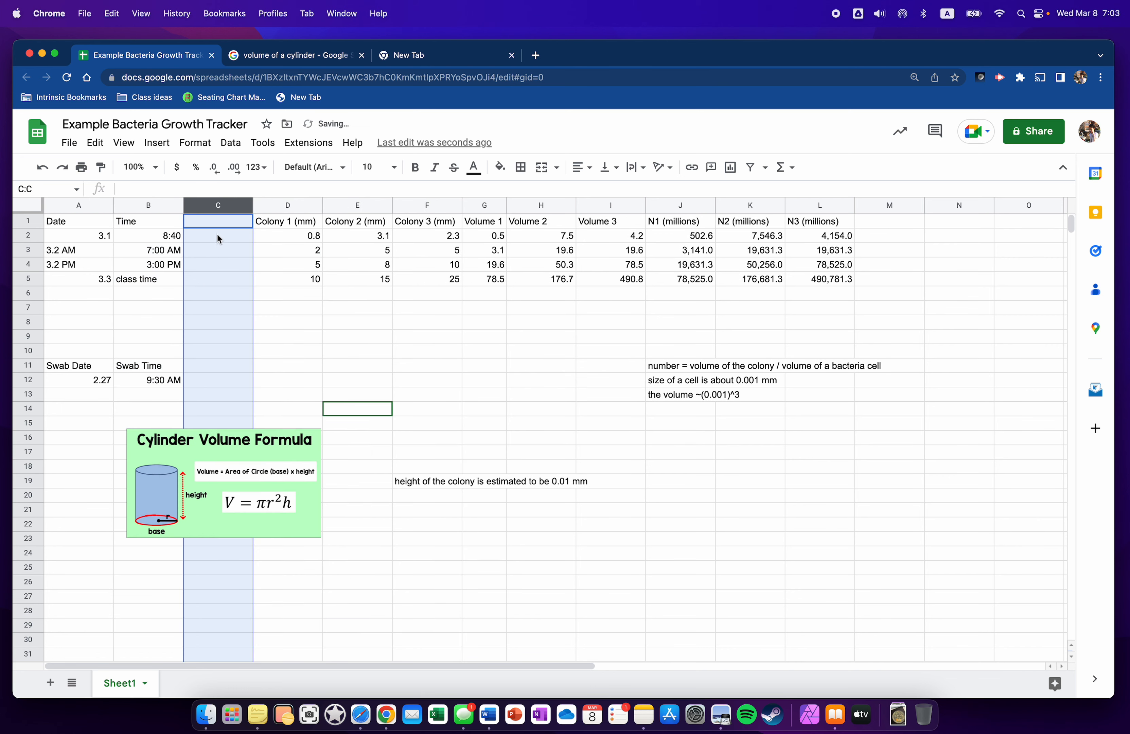
Enter the header "time since swab" in cell C1 of the empty column.
left_click(217, 220)
type("T")
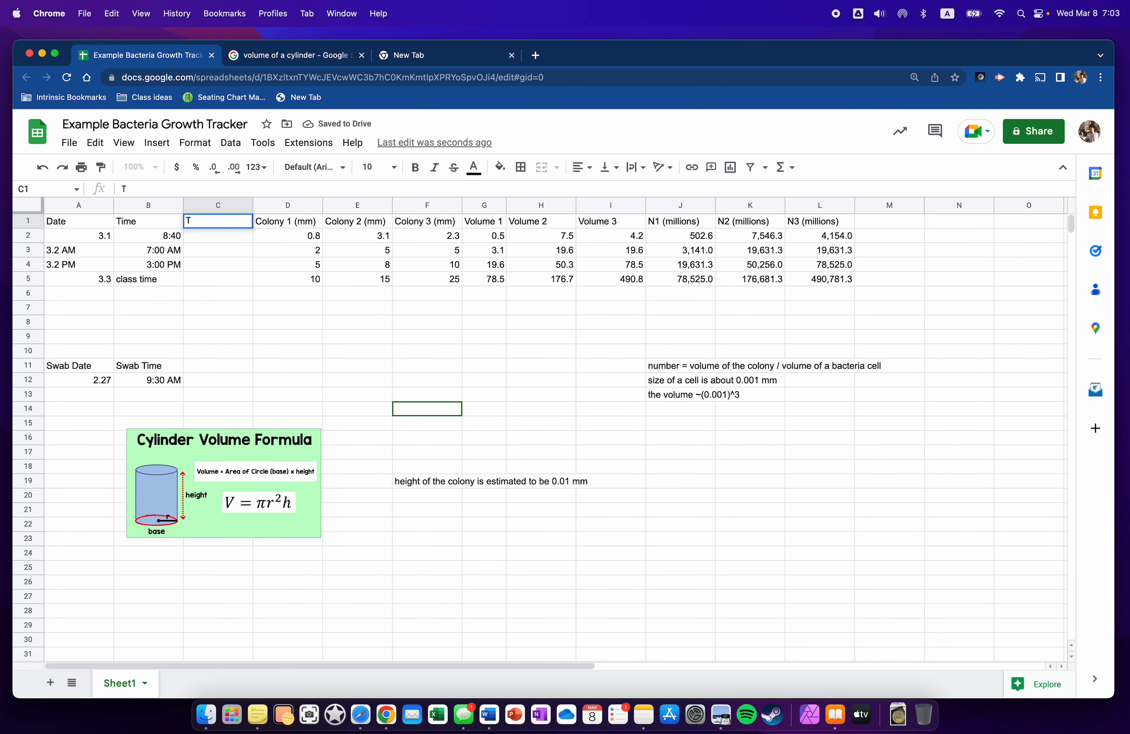
key("BackSpace")
type("t")
type("ime since")
type(" swa")
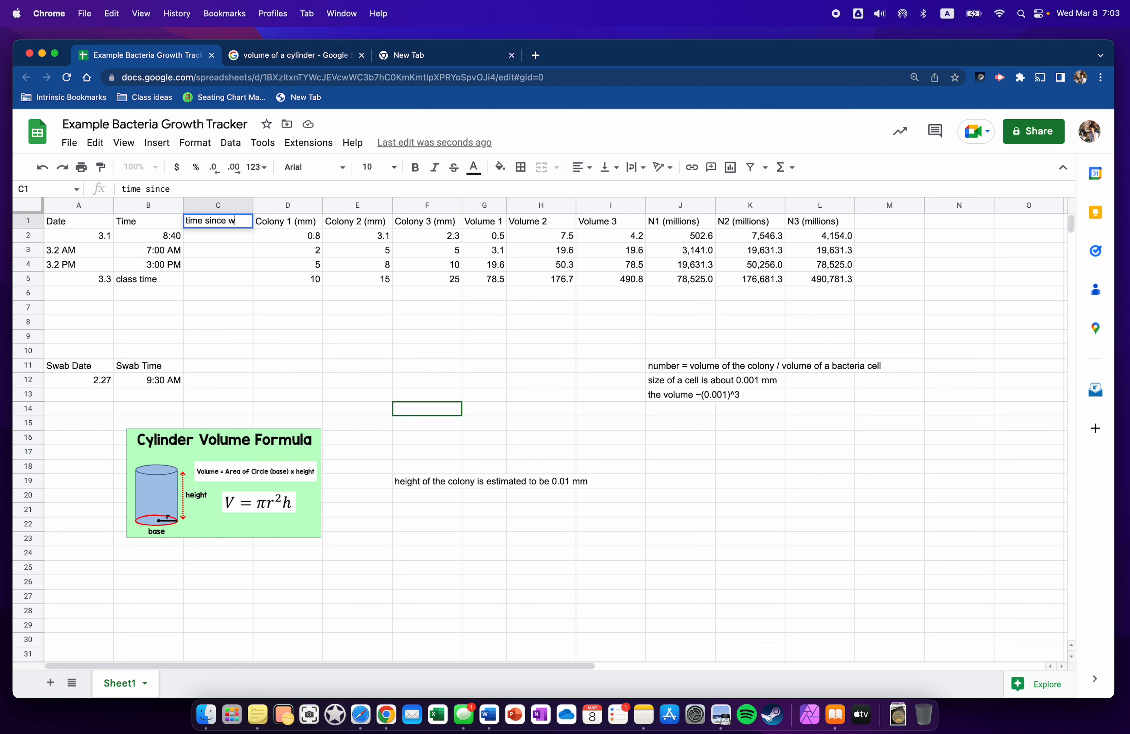
type("b")
key("Return")
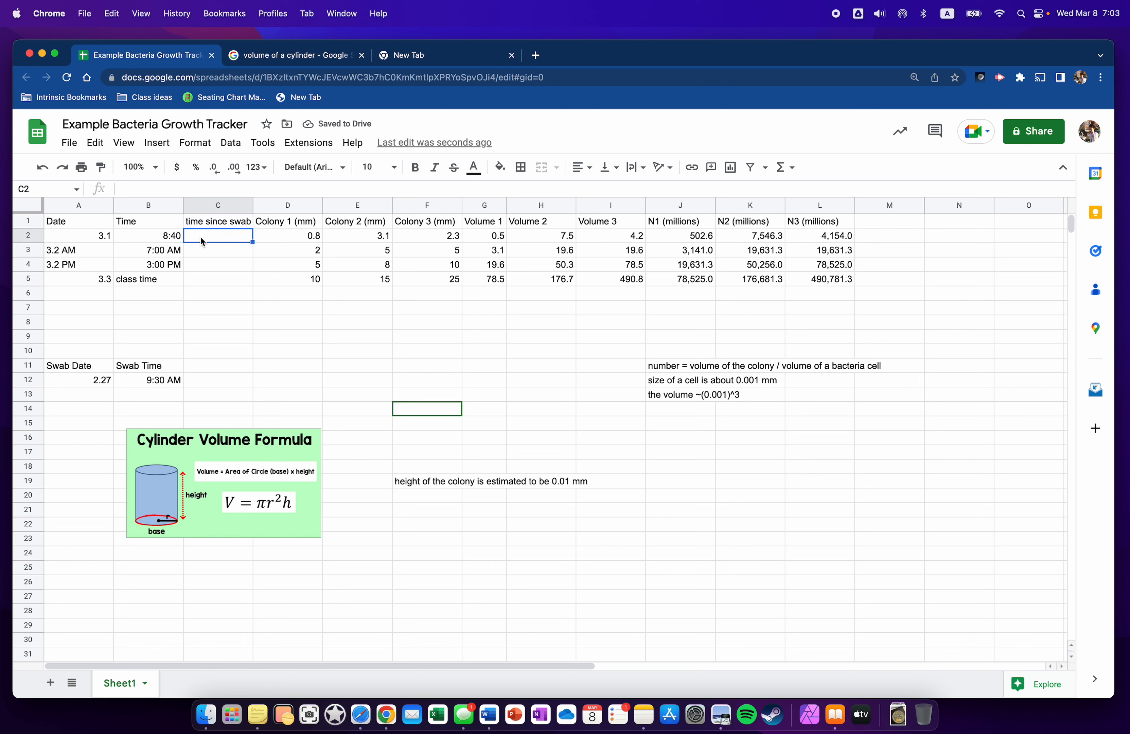
Enter 48, 70, 78 and 94 in cells C2 to C5 under time since swab.
type("48")
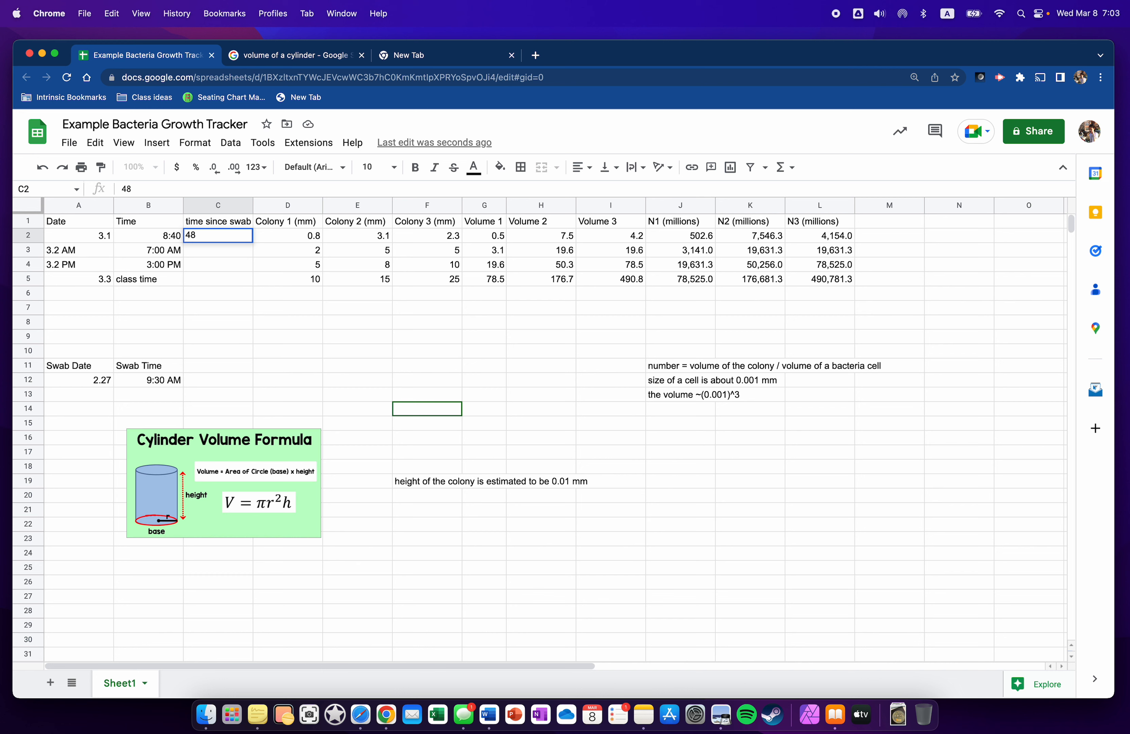
key("Return")
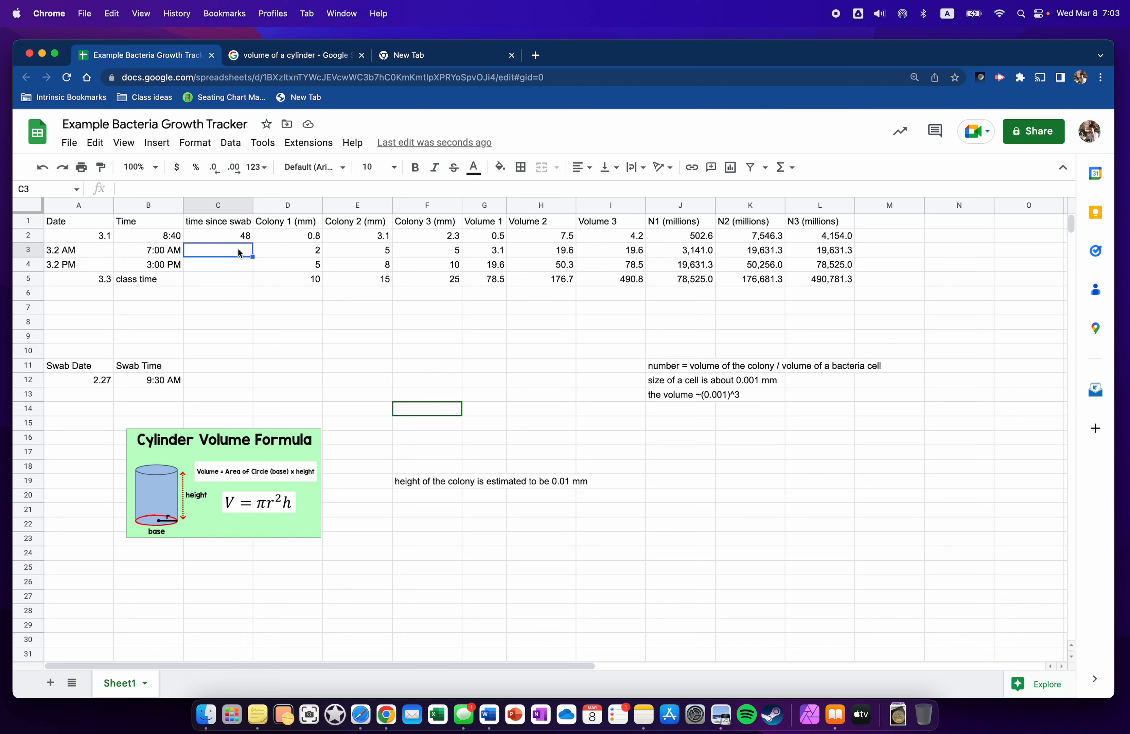
type("70")
key("Return")
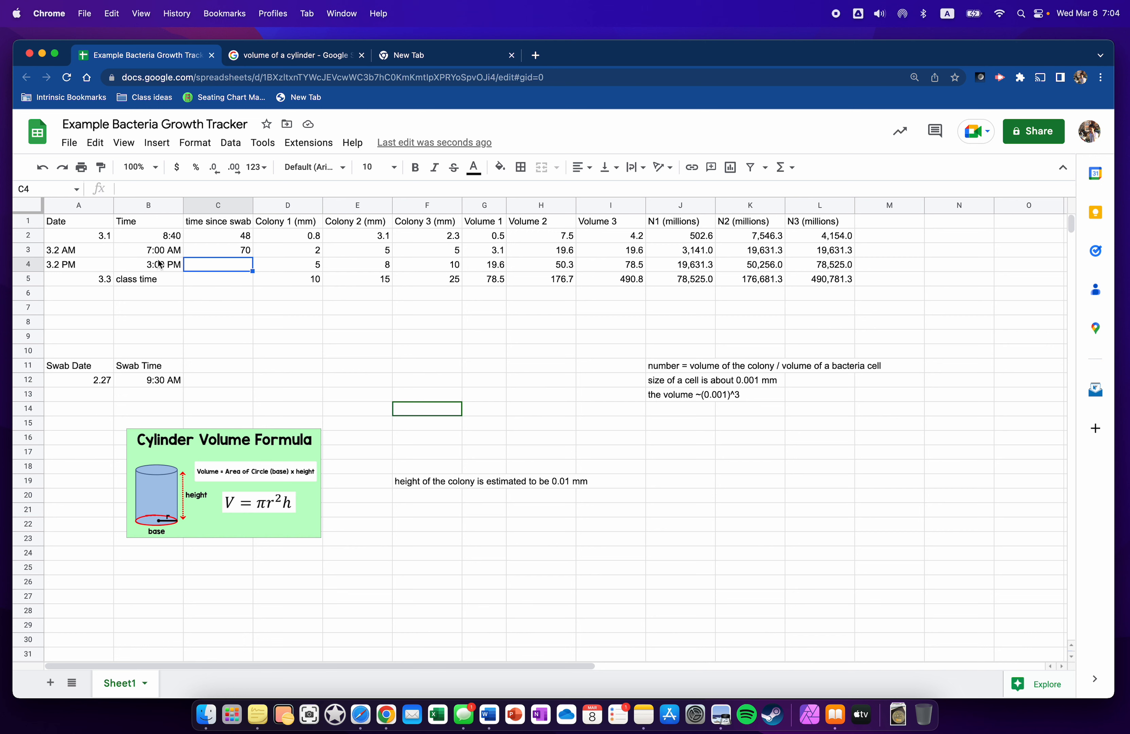
left_click(227, 269)
type("78")
key("Return")
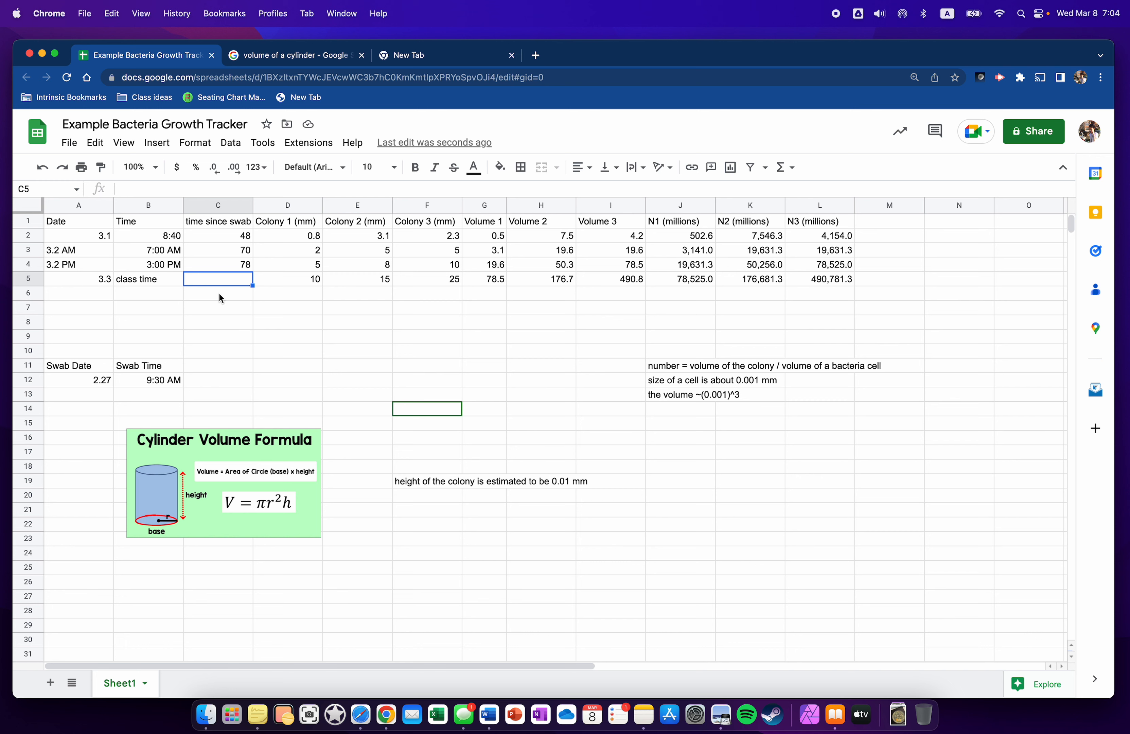
type("94")
key("Return")
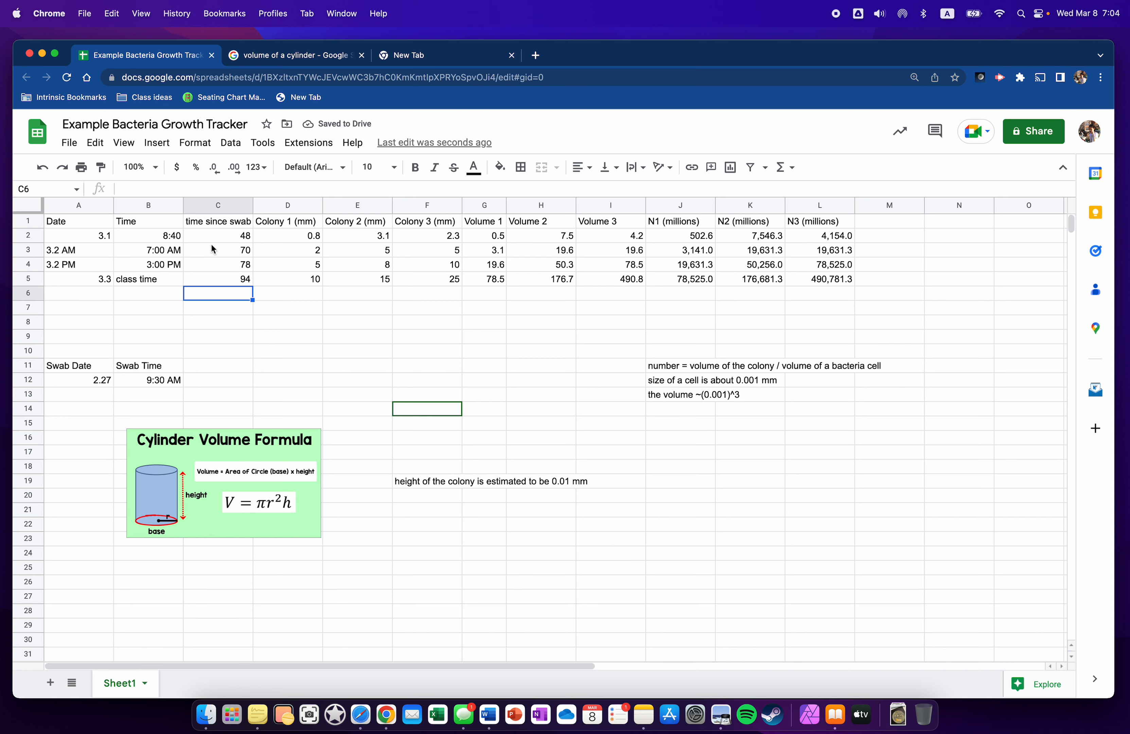
left_click(219, 236)
left_click(220, 247)
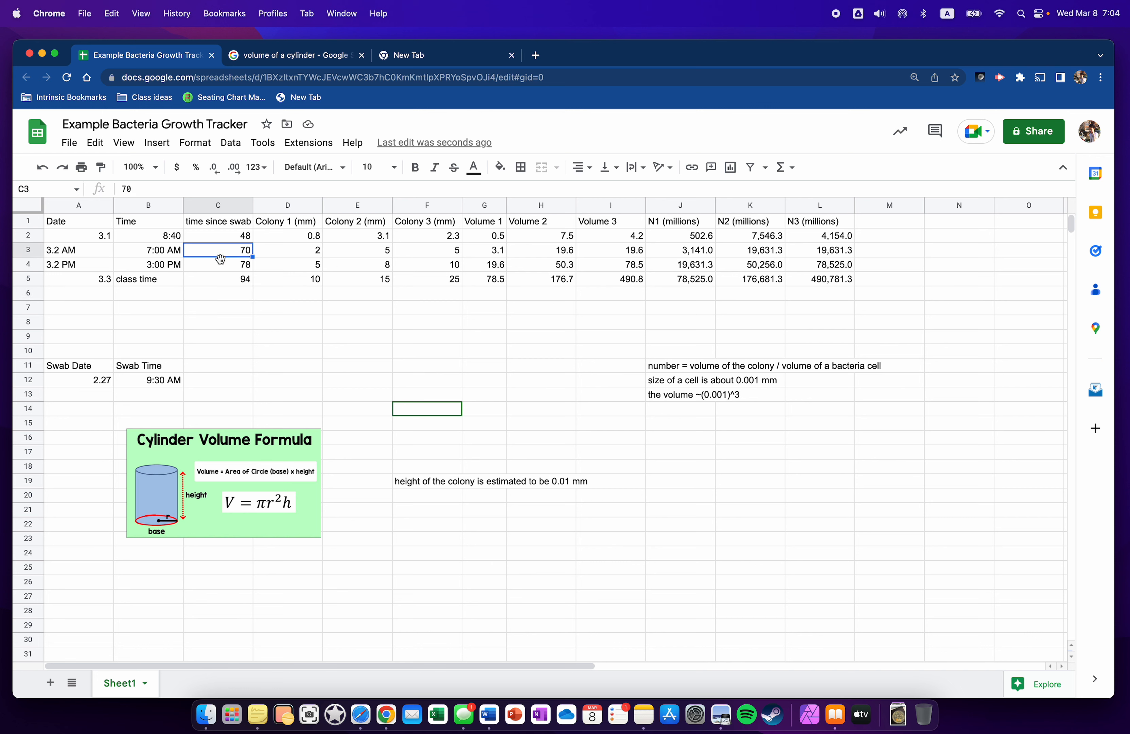
left_click_drag(219, 244, 220, 265)
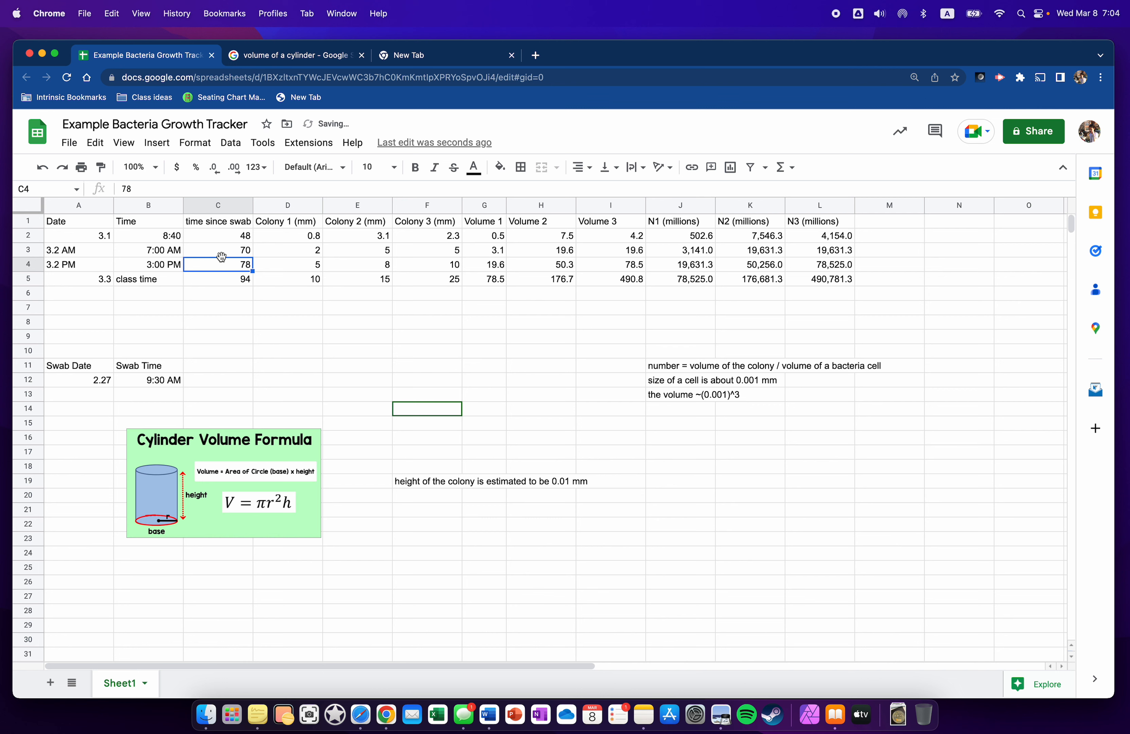
key("super+z")
left_click(175, 251)
left_click(167, 266)
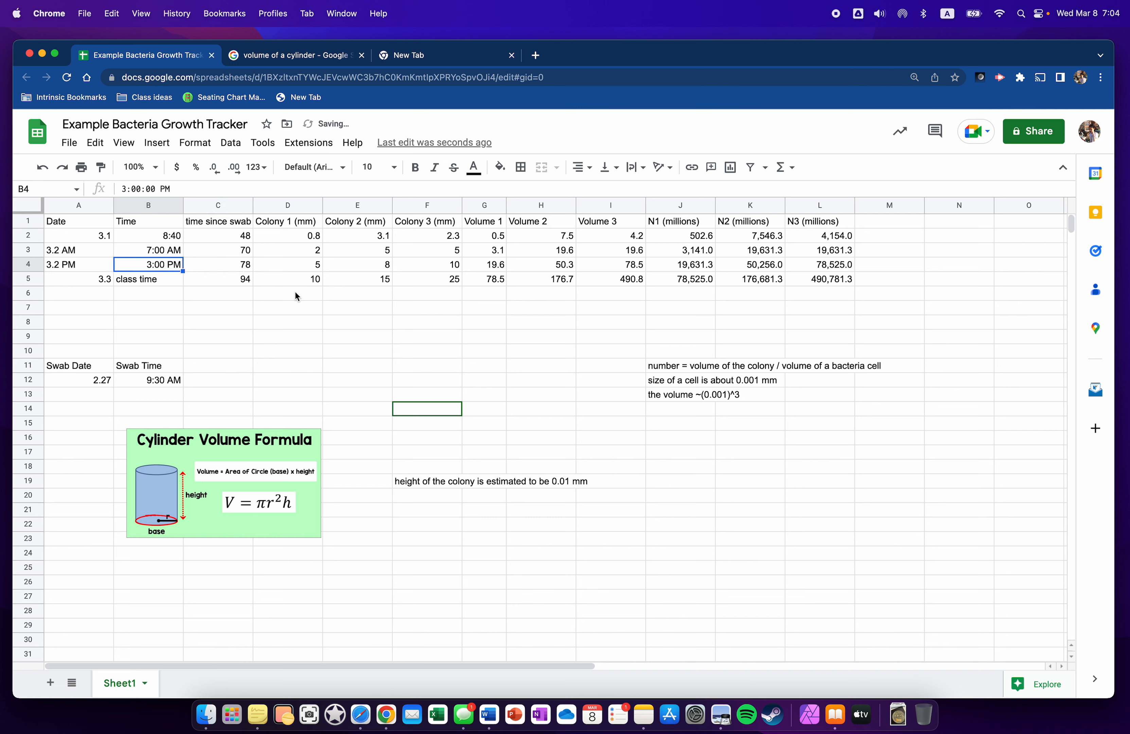
left_click(294, 293)
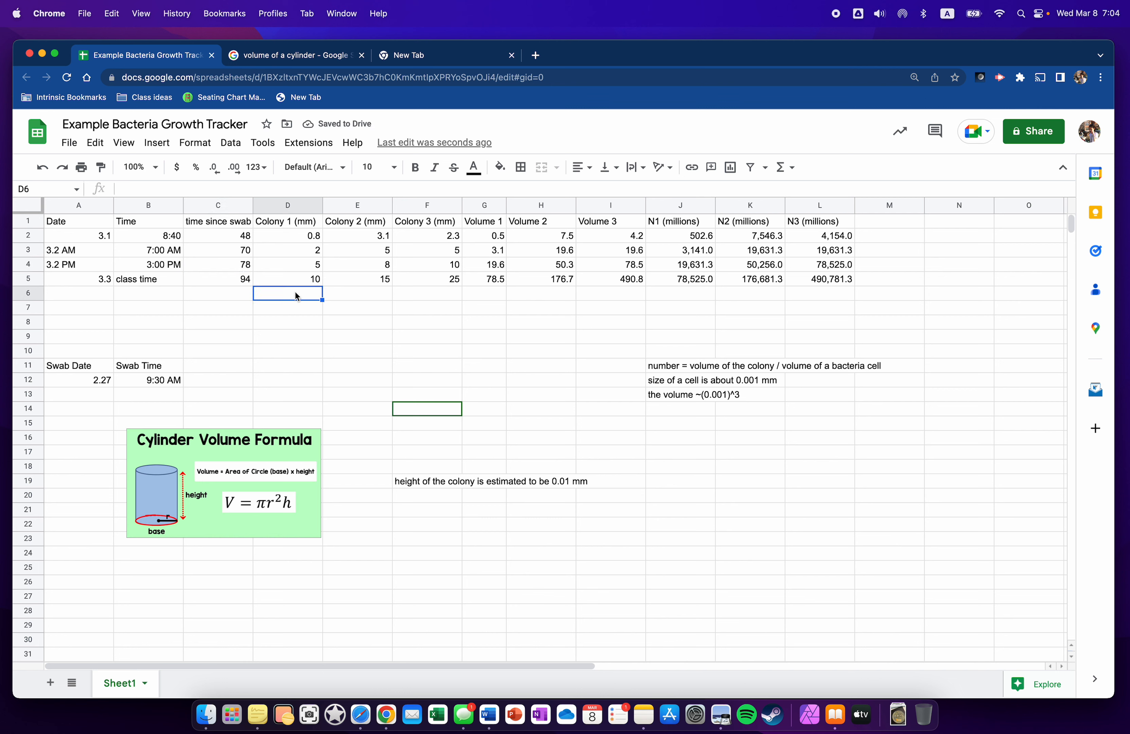
Insert a chart from the time since swab and N1 (millions) data in C1:C5 and J1:J5.
left_click(235, 224)
left_click_drag(233, 226, 233, 282)
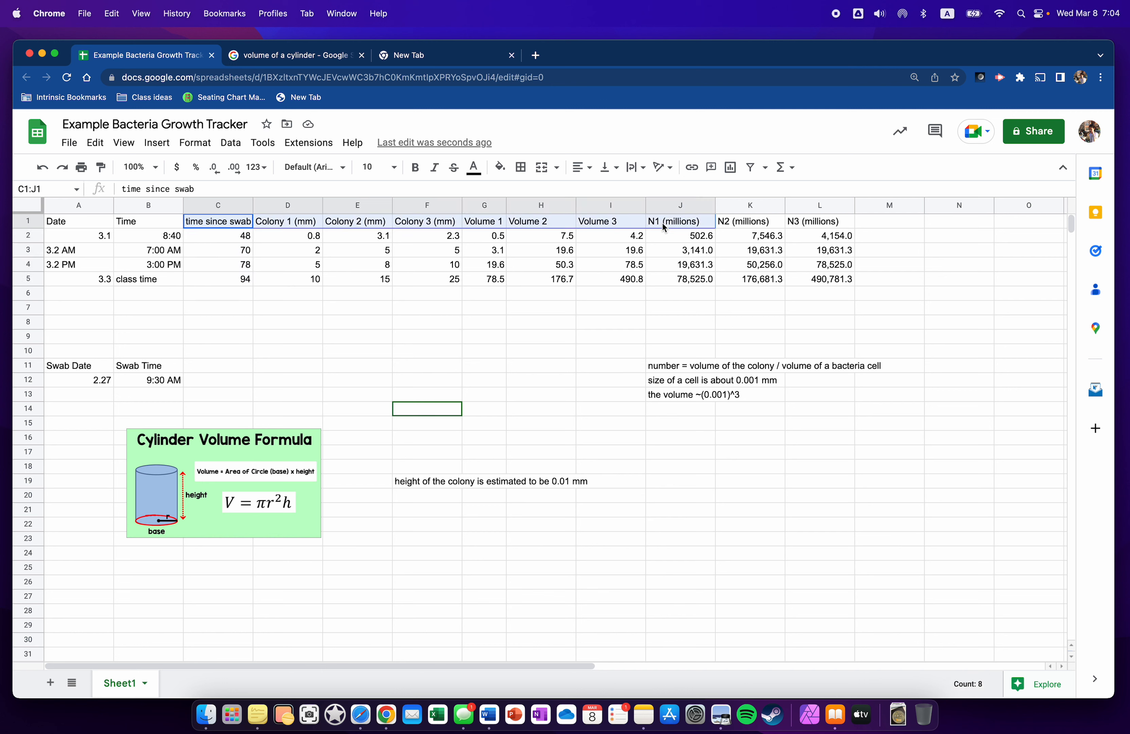
left_click(212, 251)
left_click(215, 223)
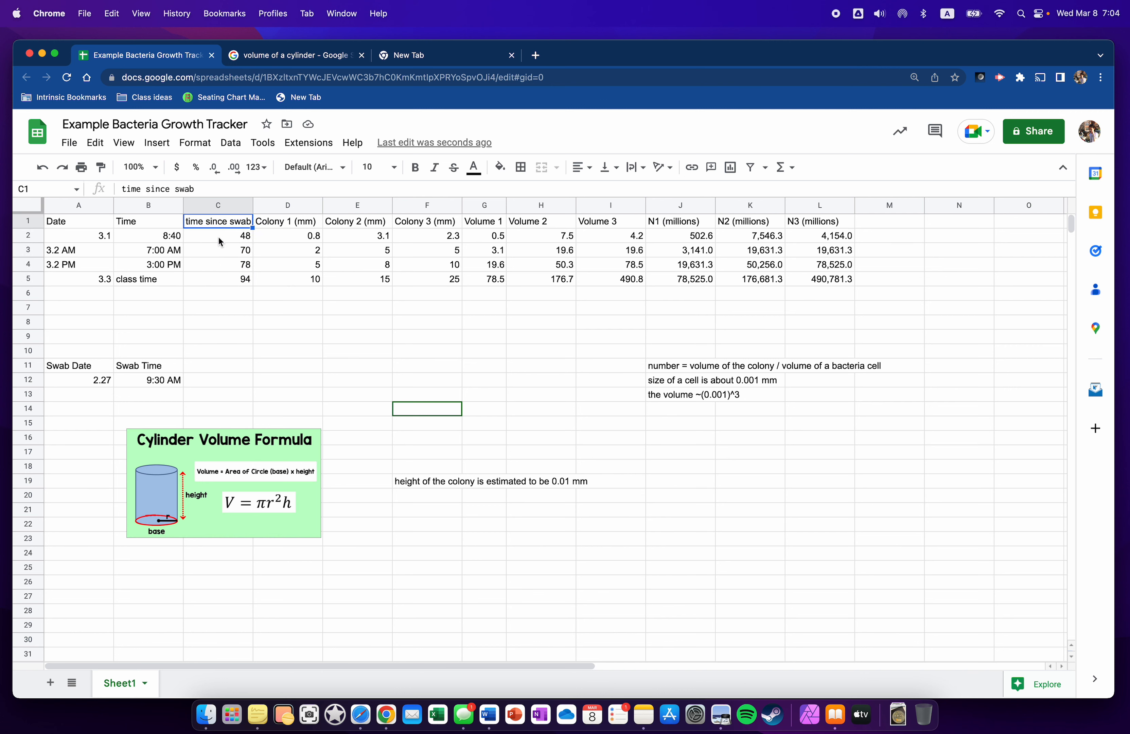
left_click(224, 275, "shift")
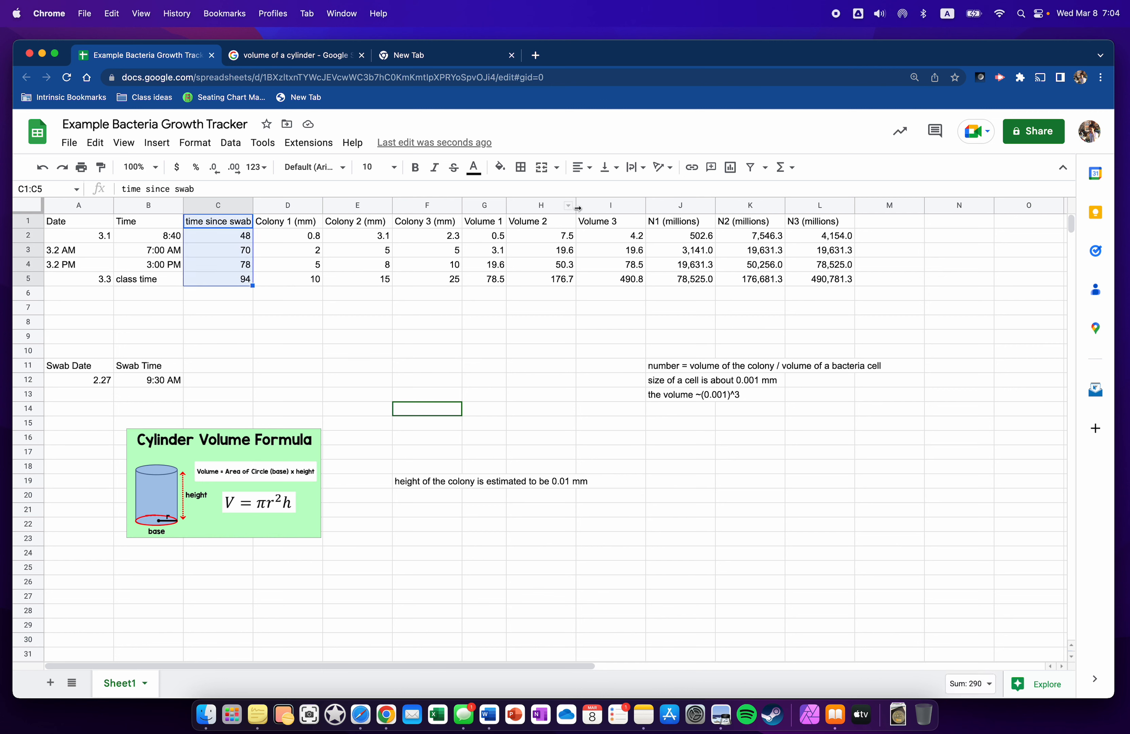
left_click_drag(681, 223, 681, 279)
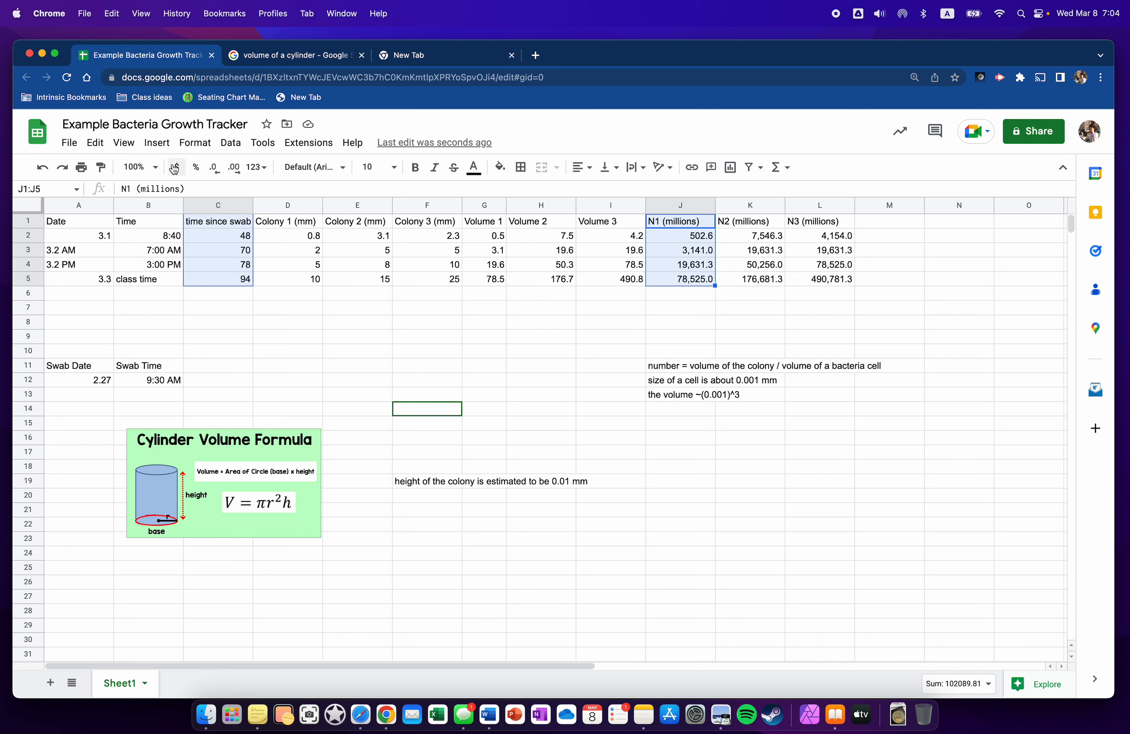
left_click(157, 142)
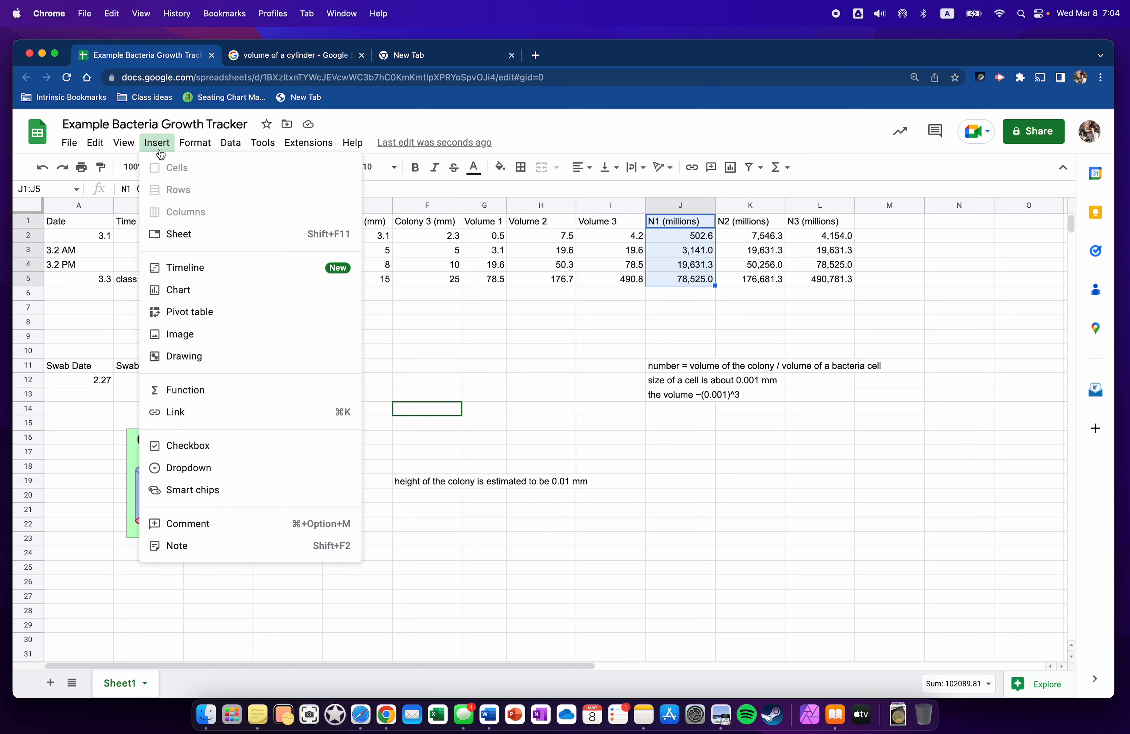
left_click(195, 290)
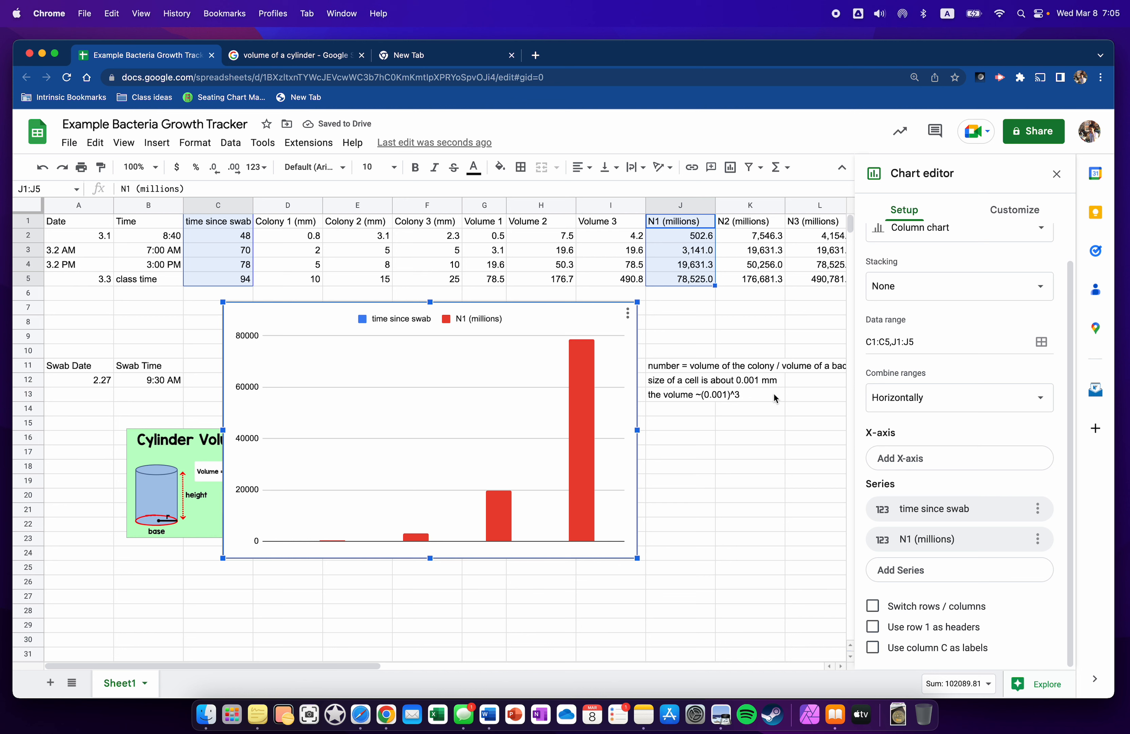
Change the chart type to a scatter chart of N1 (millions) against time since swab.
left_click(995, 219)
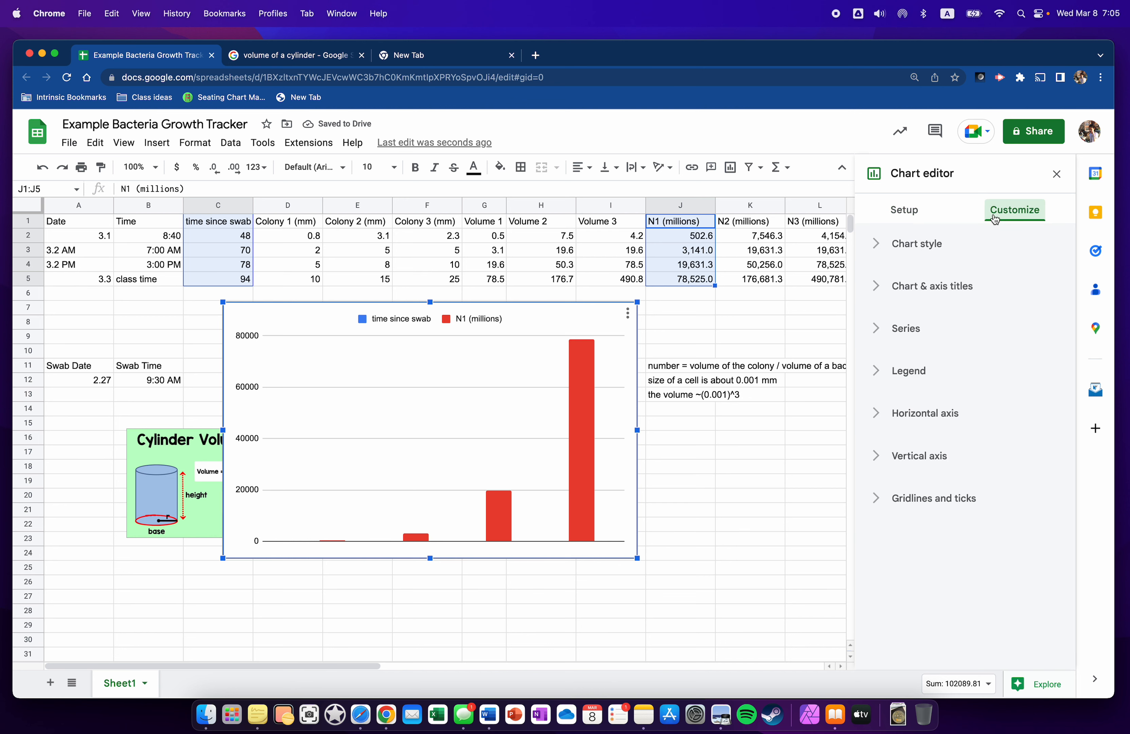
left_click(877, 244)
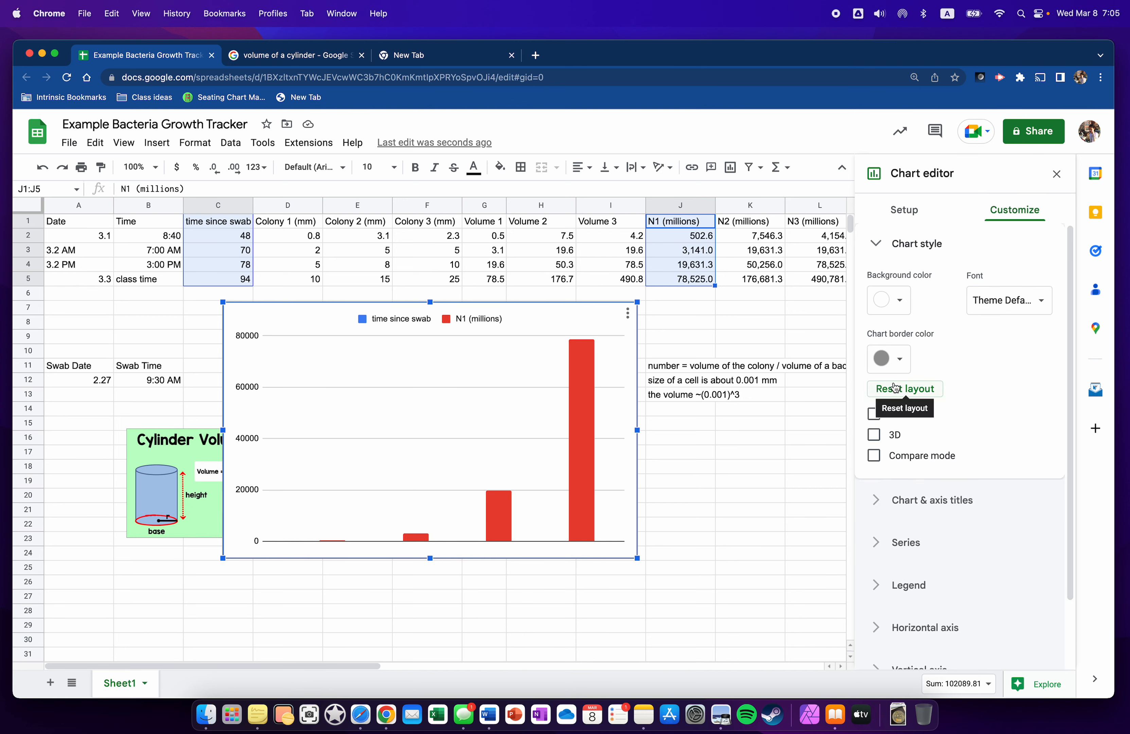
left_click(893, 212)
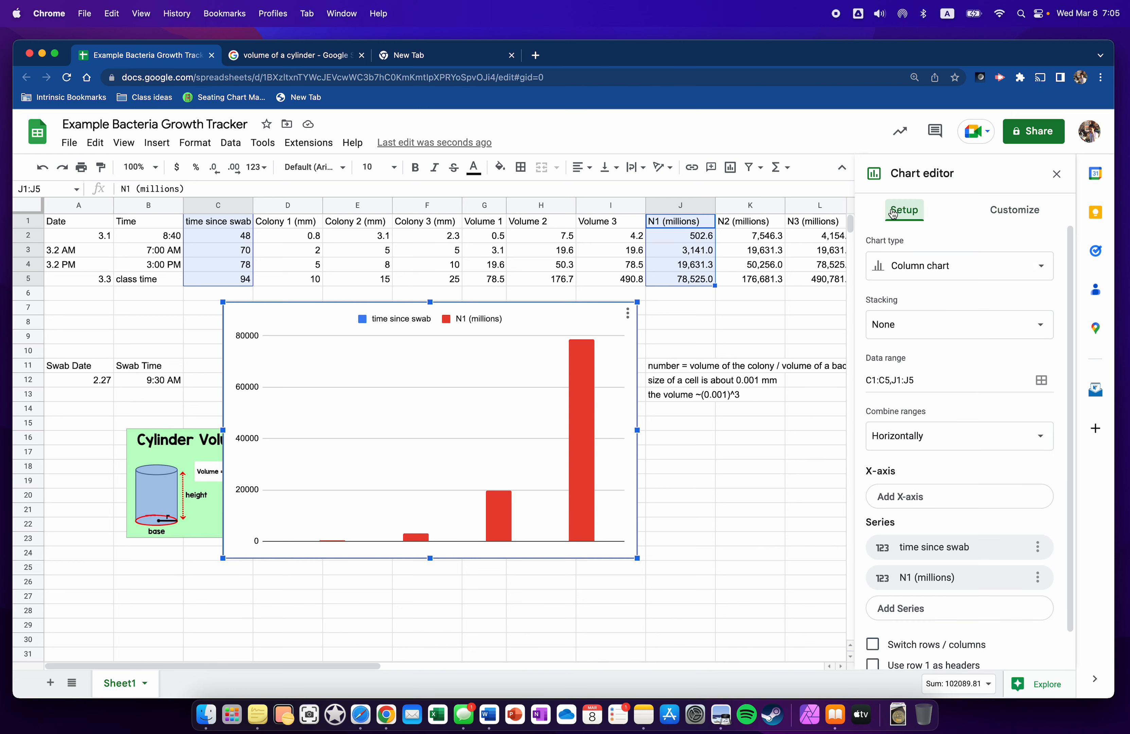
left_click(894, 273)
scroll(933, 482, "down", 5)
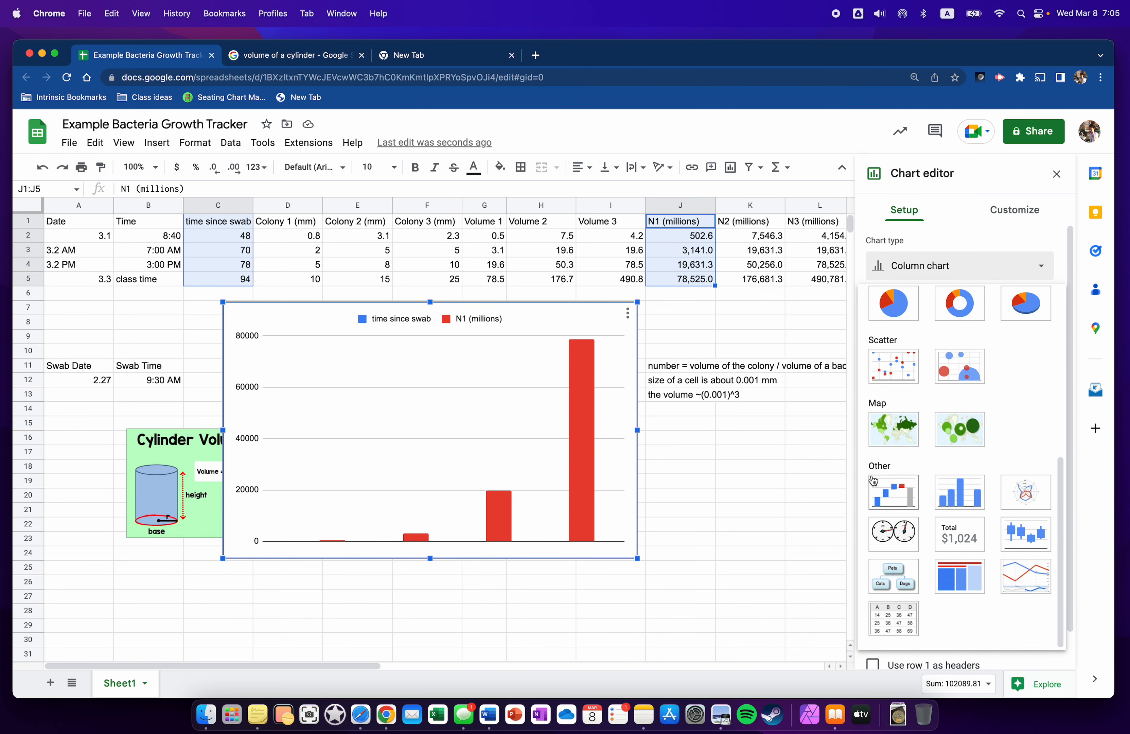
left_click(903, 366)
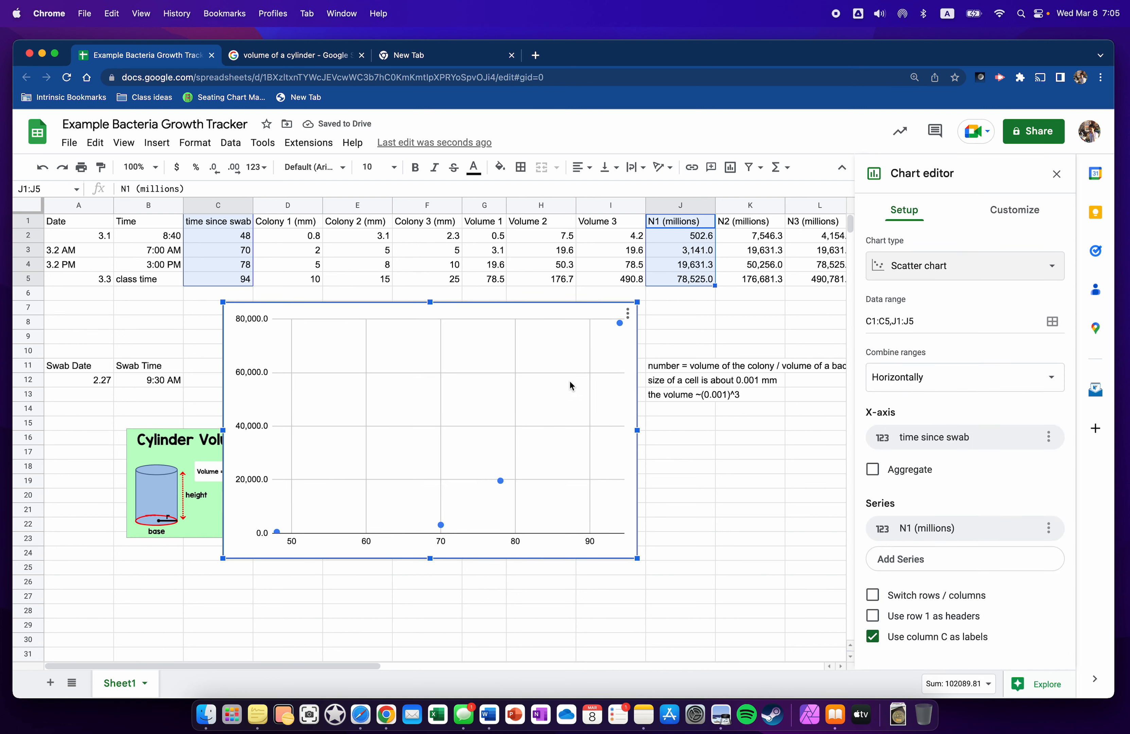
Look through the scatter chart's setup, series, data point and gridline settings for a trendline option.
left_click(984, 210)
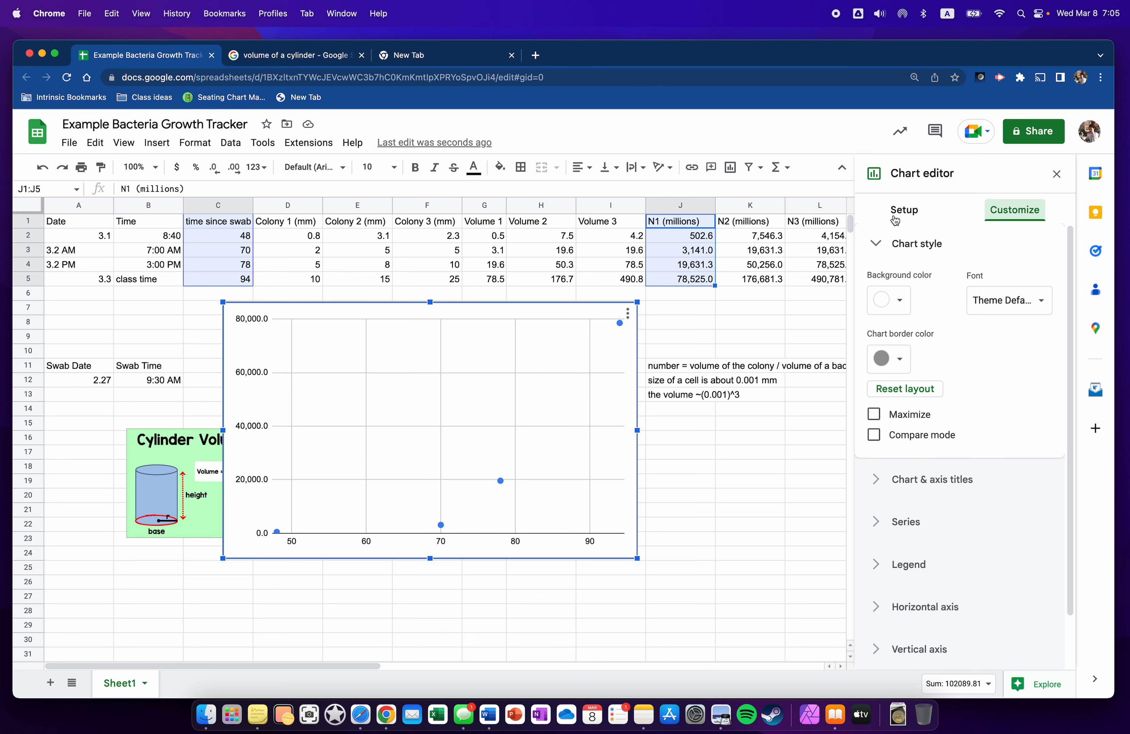
left_click(501, 482)
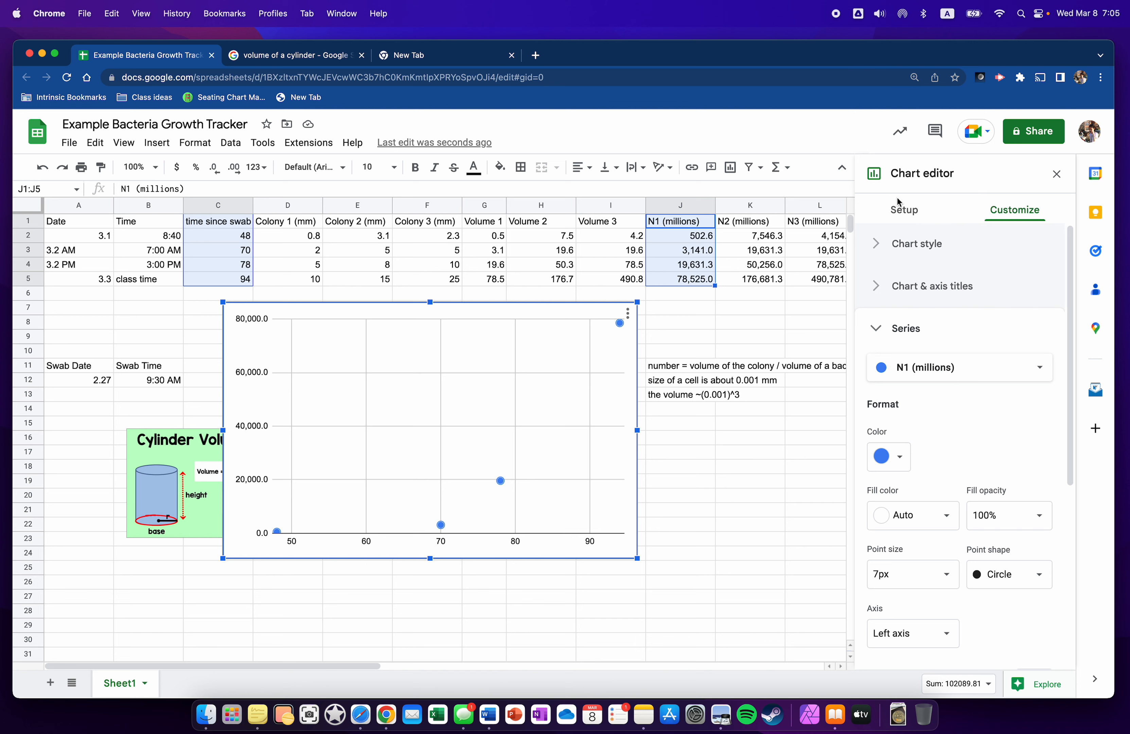
left_click(901, 209)
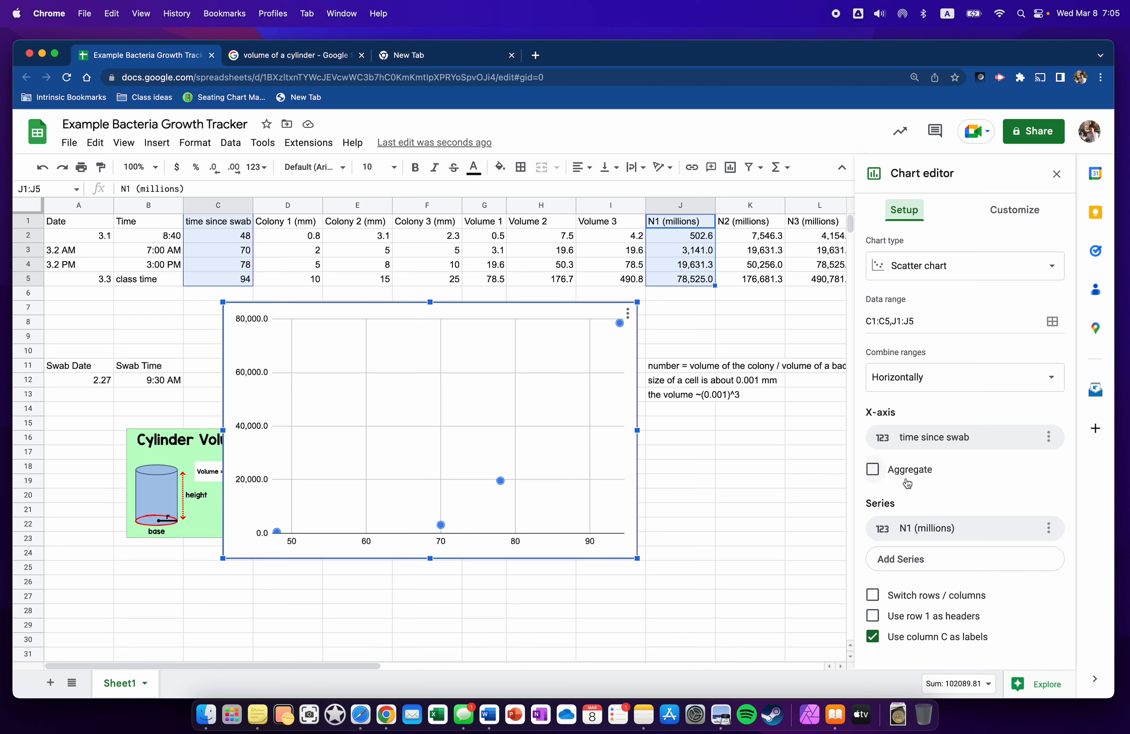
left_click(940, 480)
left_click(942, 485)
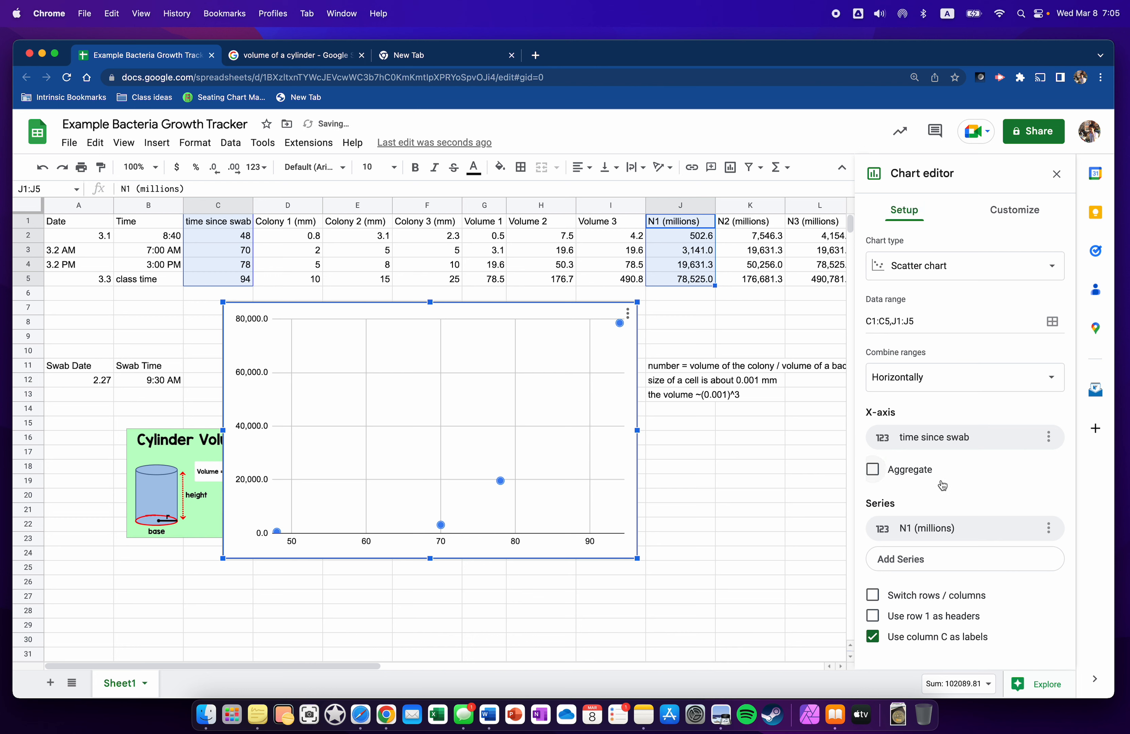
double_click(499, 481)
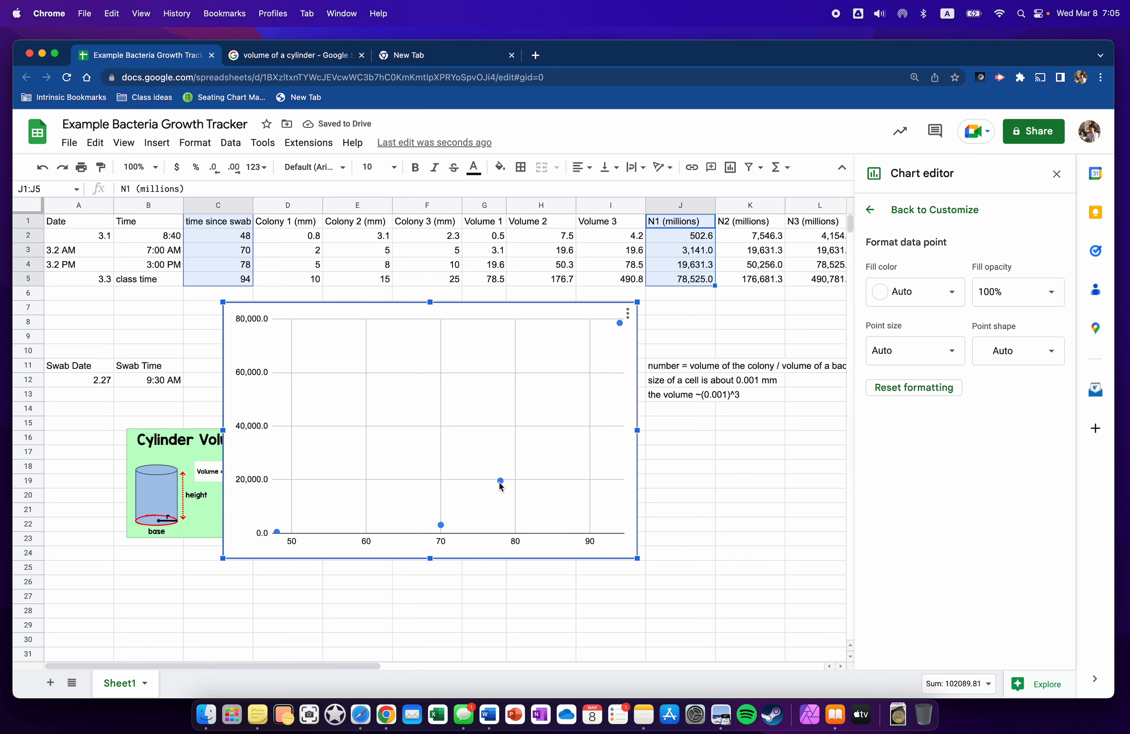
left_click(869, 210)
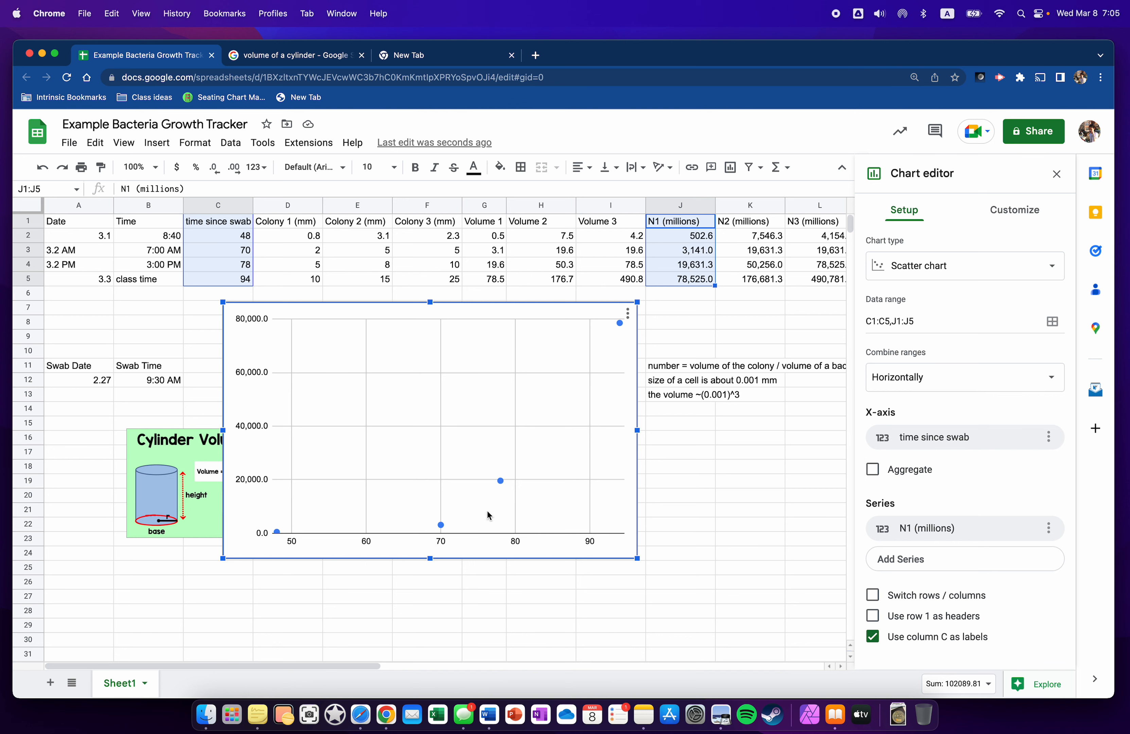
double_click(500, 480)
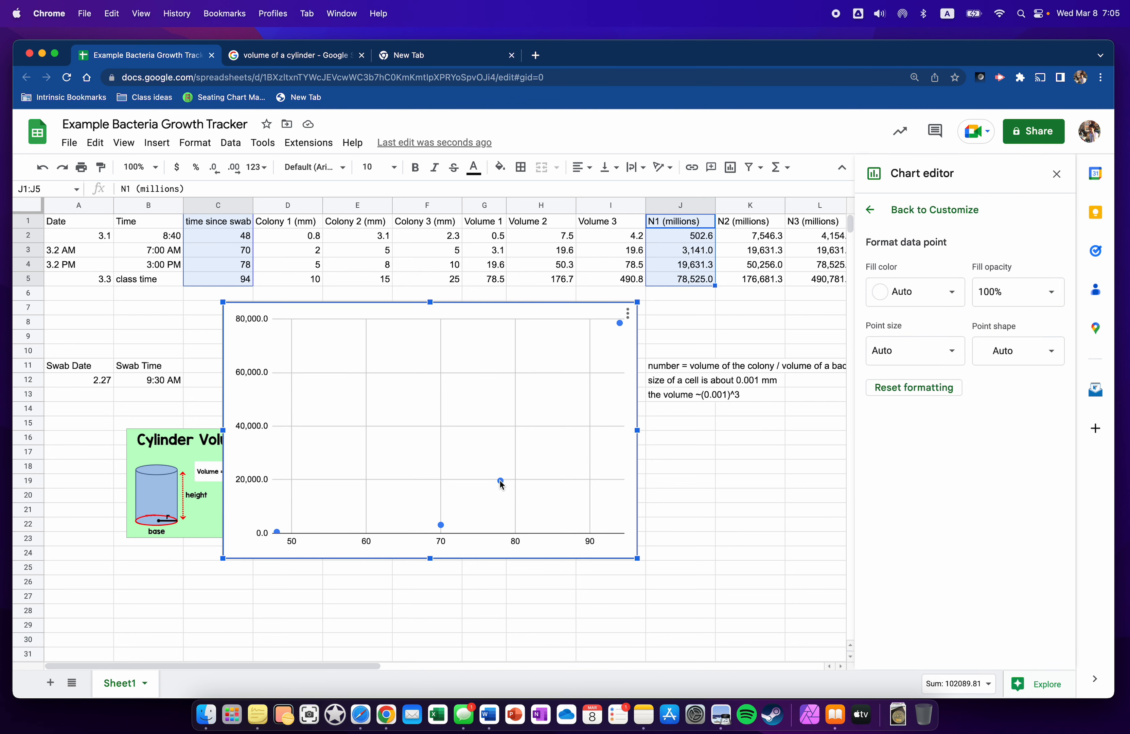
left_click(869, 209)
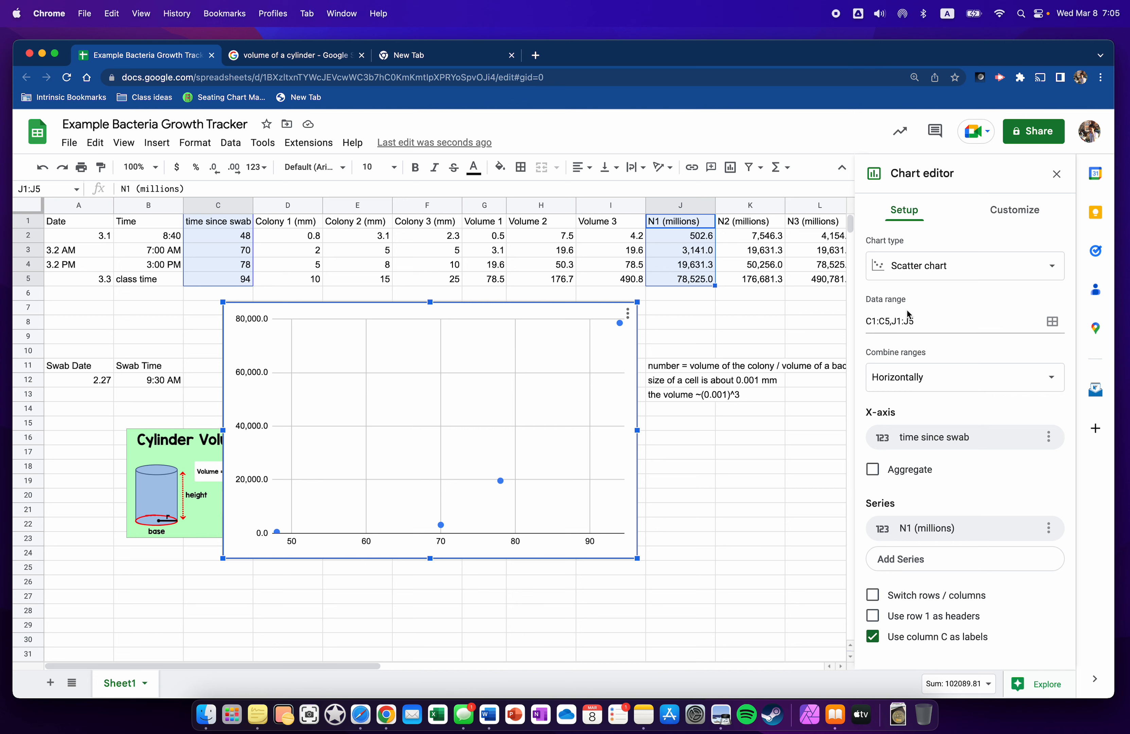
double_click(619, 323)
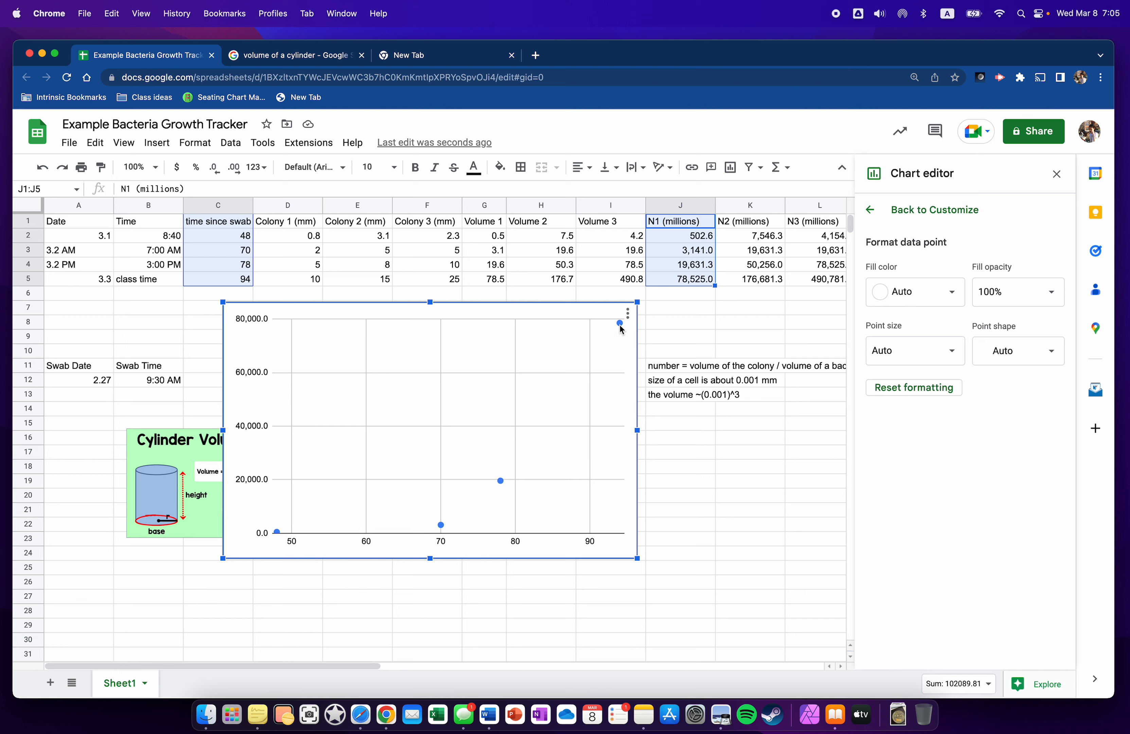
left_click(546, 503)
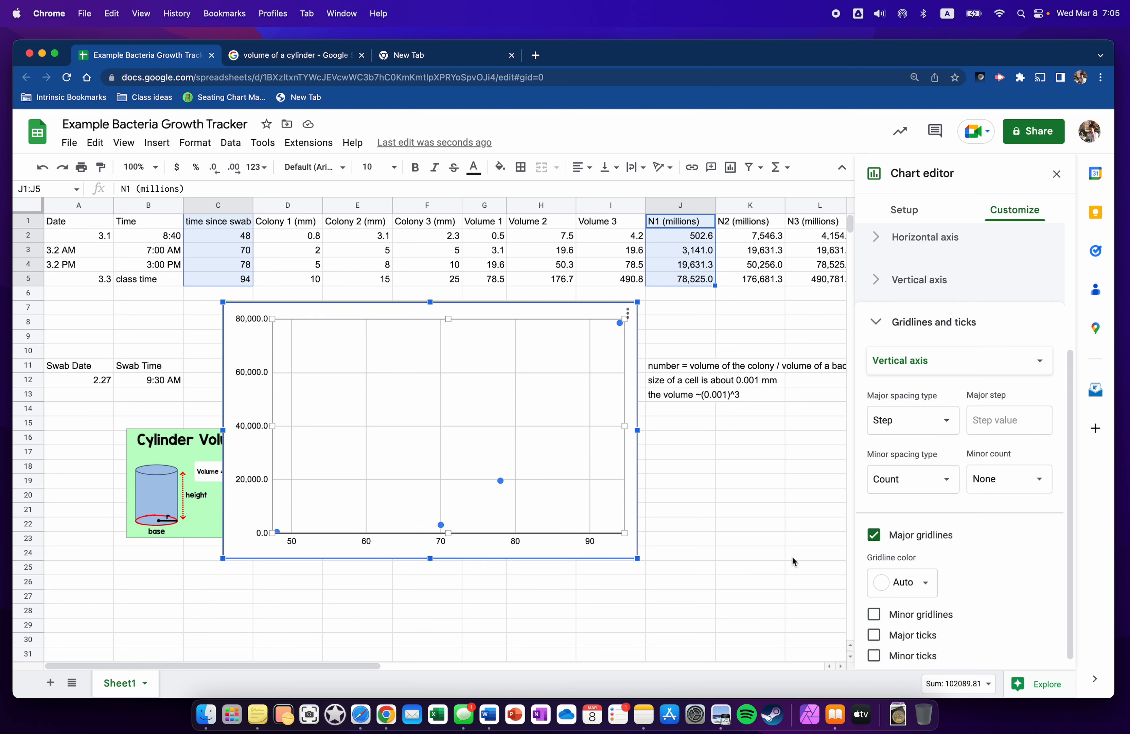
Add a trendline to the N1 (millions) series and set its type to Exponential.
scroll(940, 491, "up", 3)
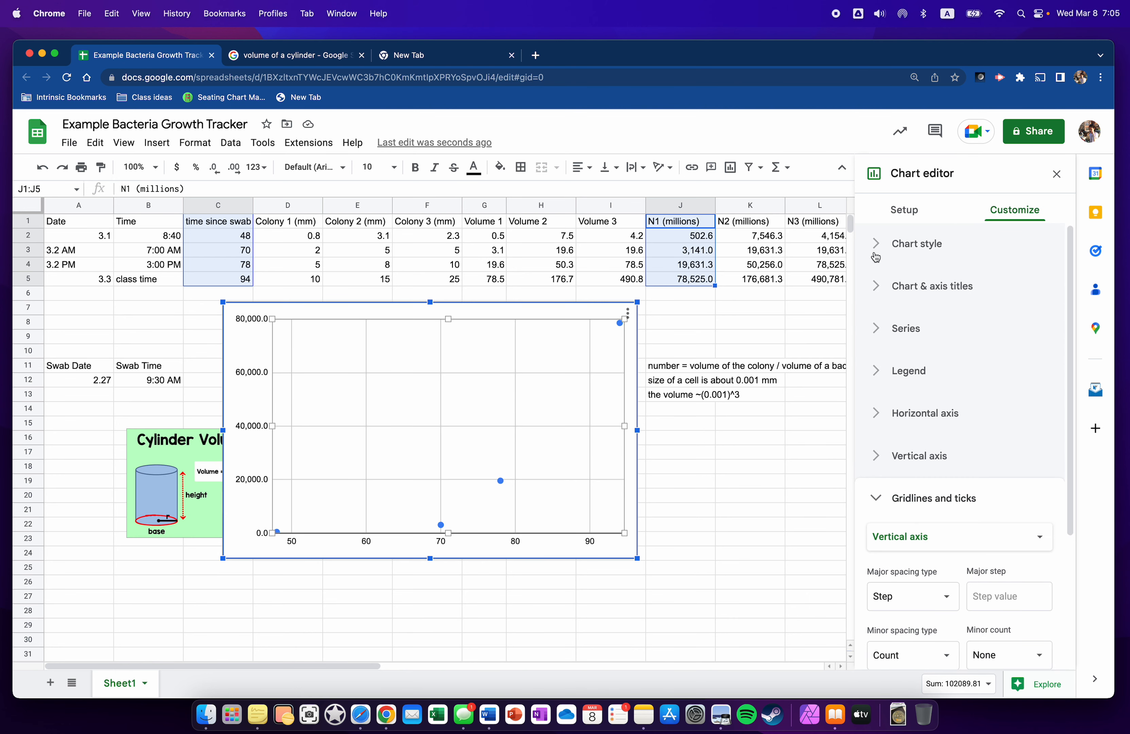
left_click(874, 328)
scroll(912, 431, "down", 10)
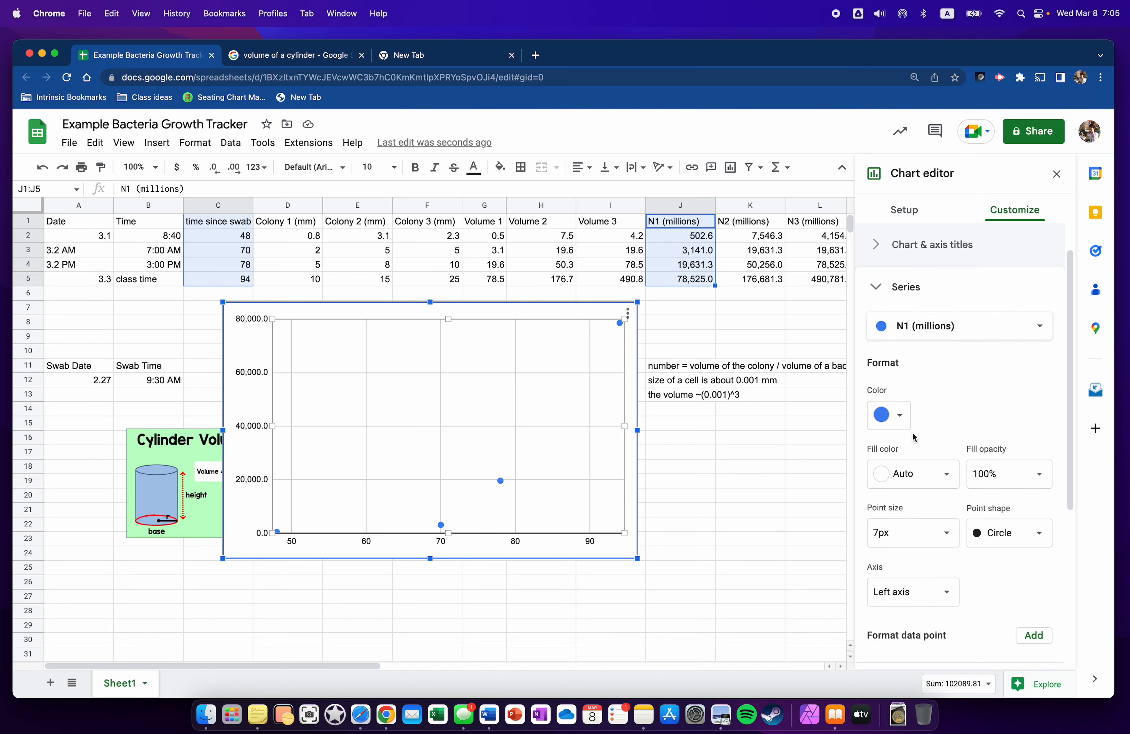
left_click(874, 462)
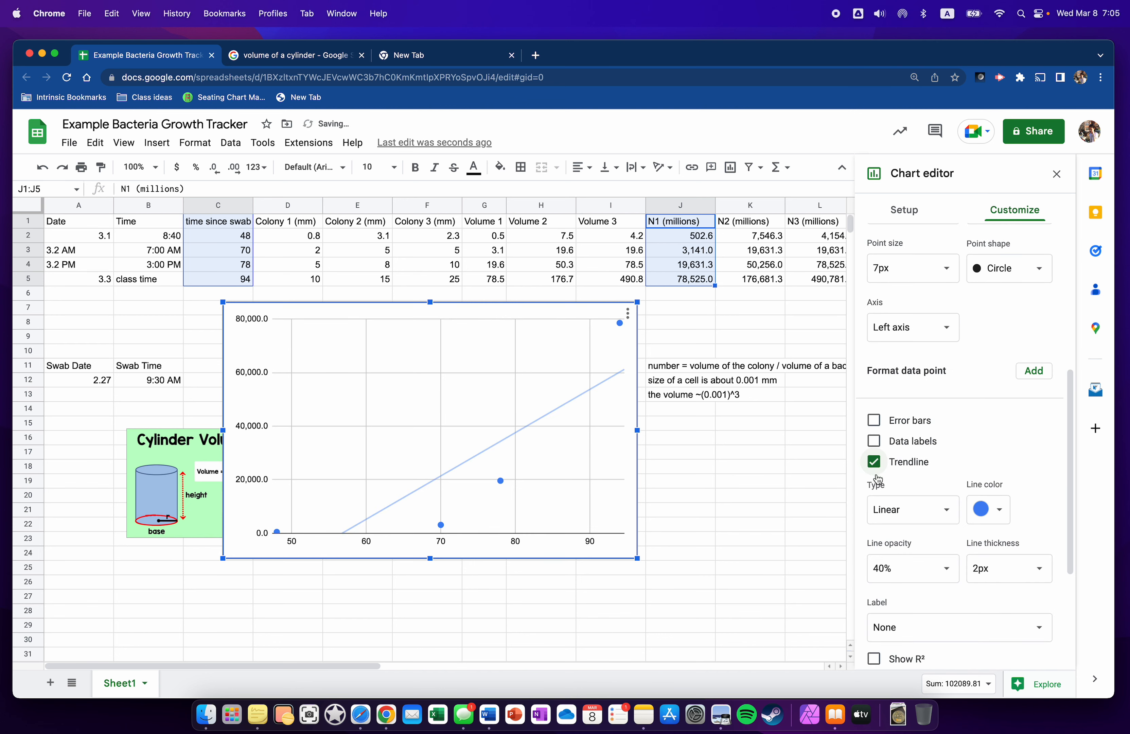
left_click(898, 511)
left_click(906, 530)
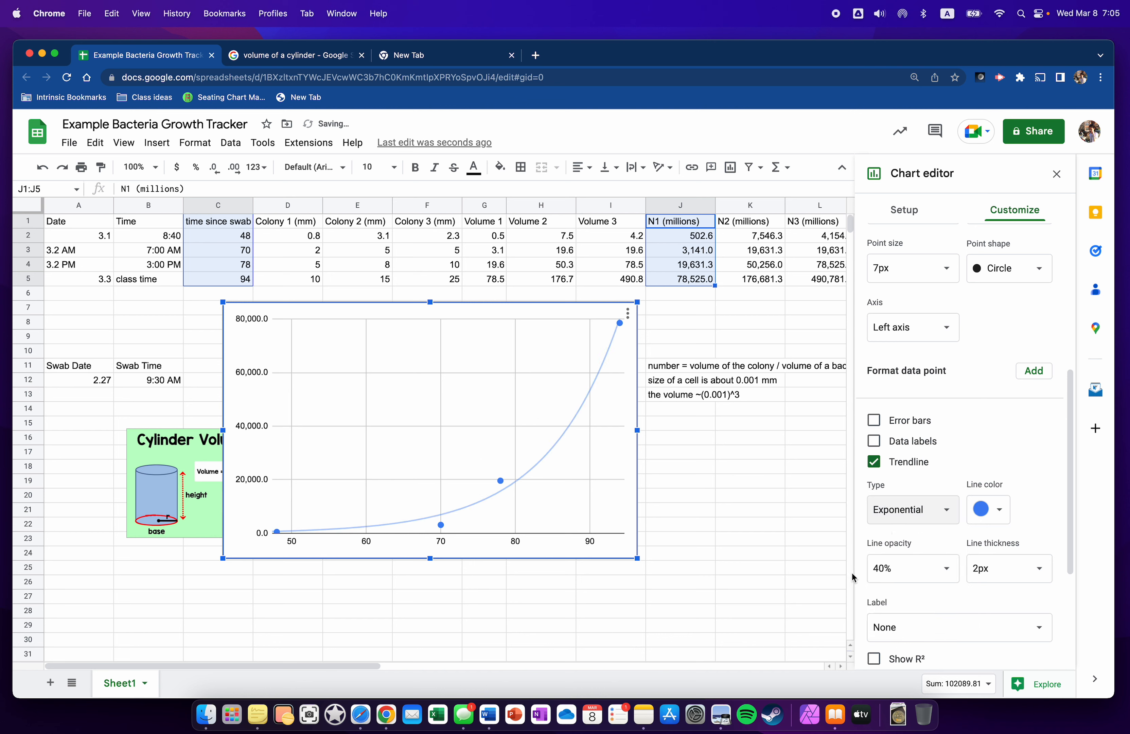
Label the N1 (millions) trendline with its equation using the Use Equation option.
scroll(936, 626, "down", 3)
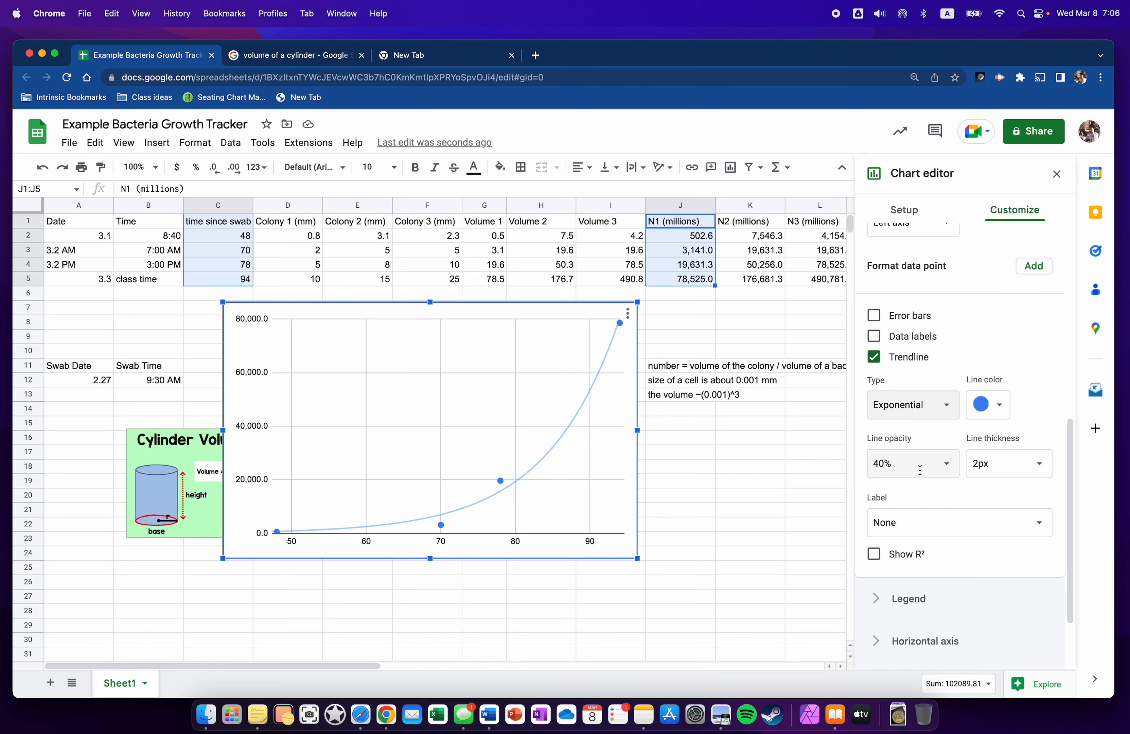
left_click(892, 522)
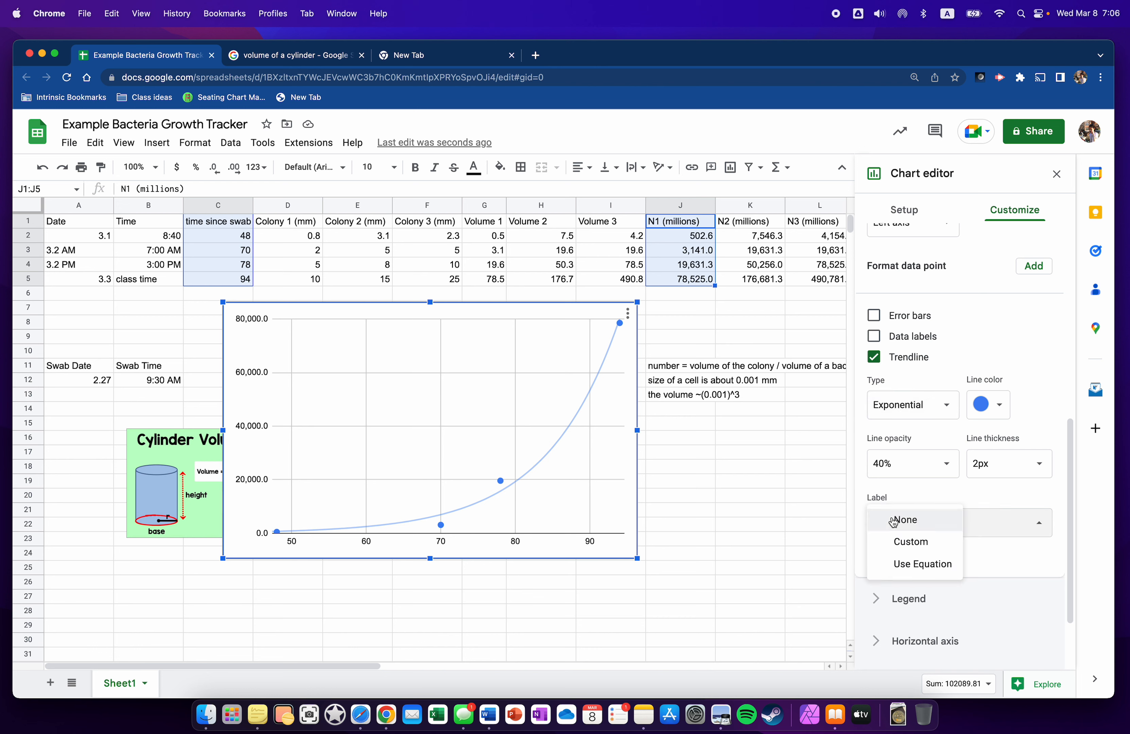
left_click(907, 565)
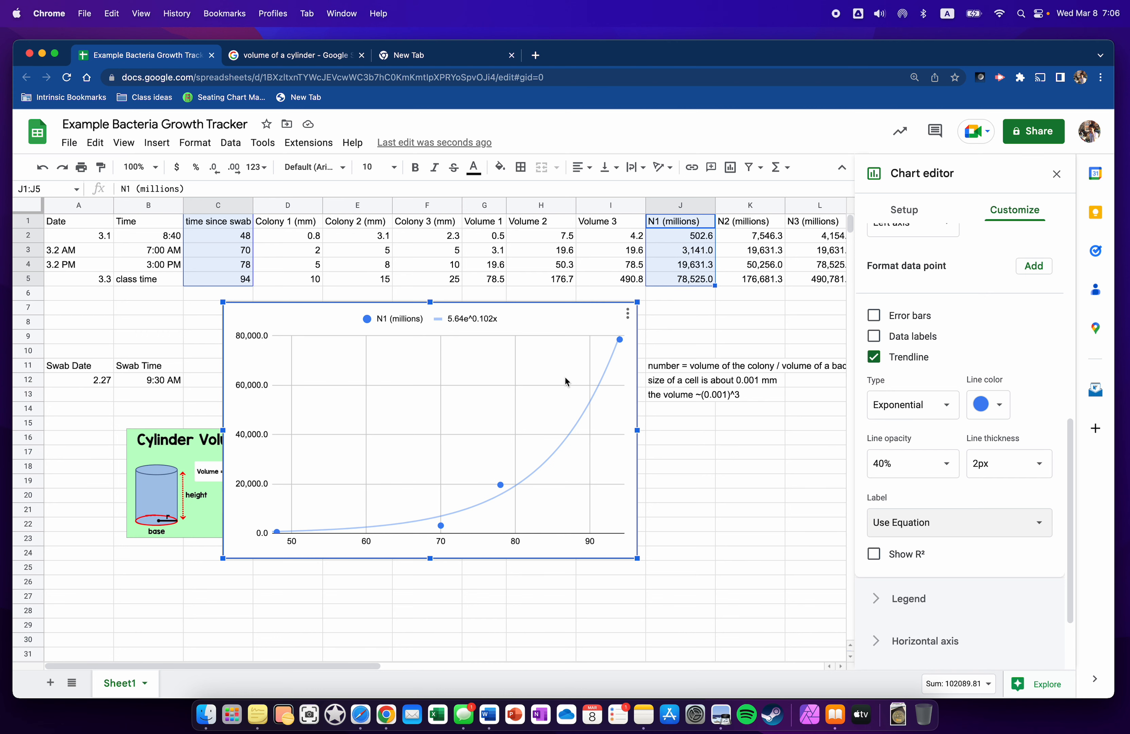
scroll(948, 284, "up", 8)
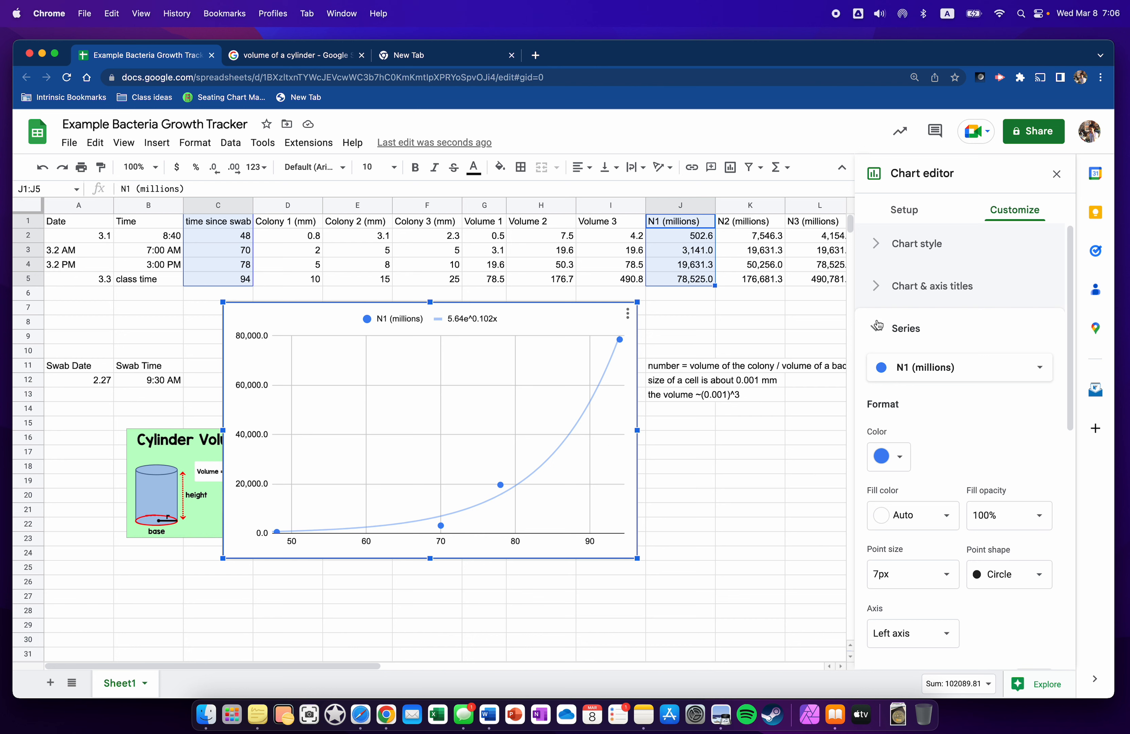
left_click(903, 211)
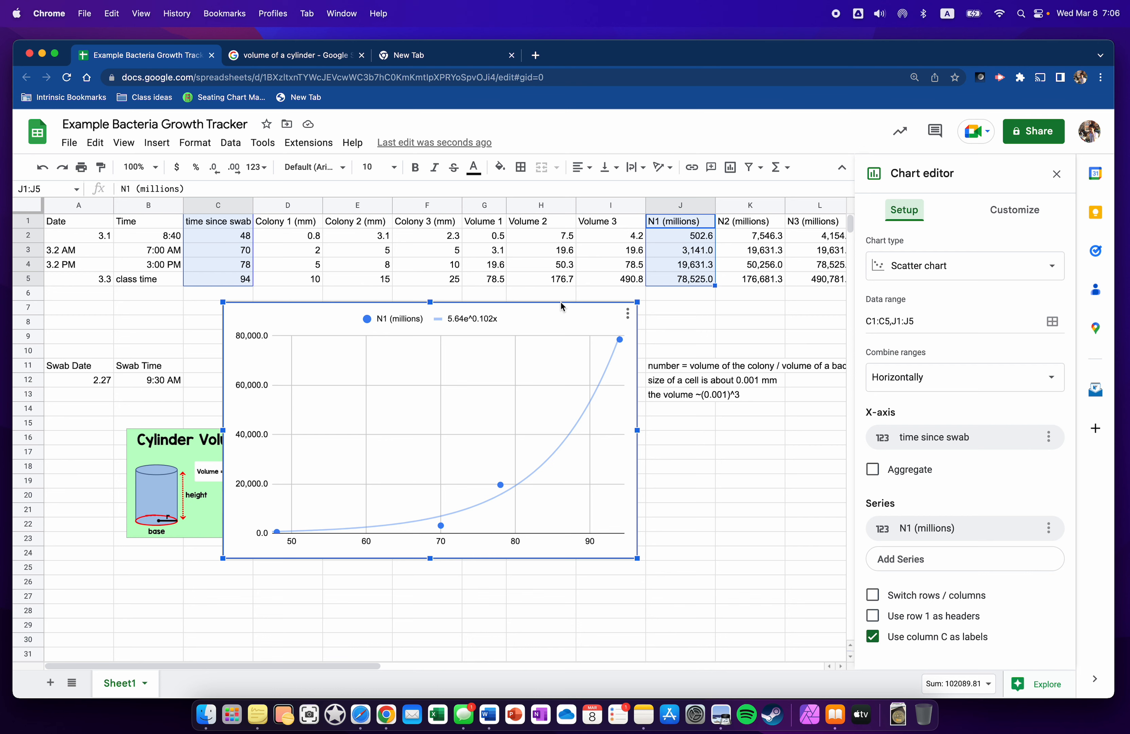
left_click(751, 225)
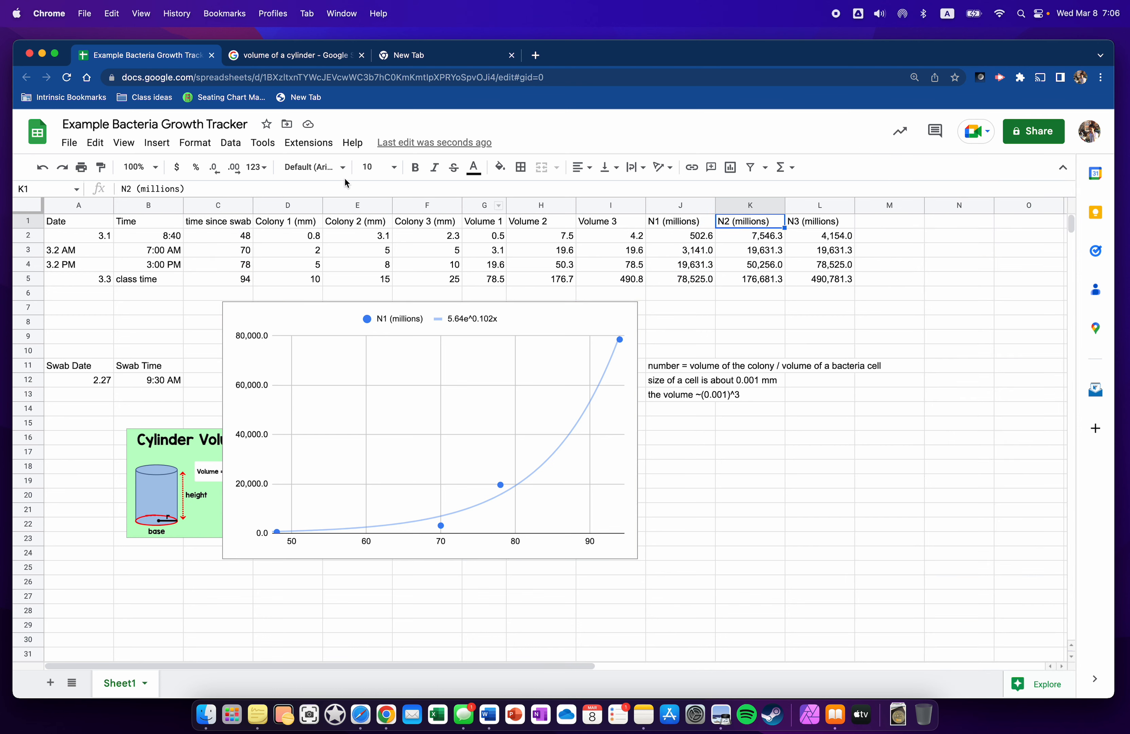
left_click(166, 222)
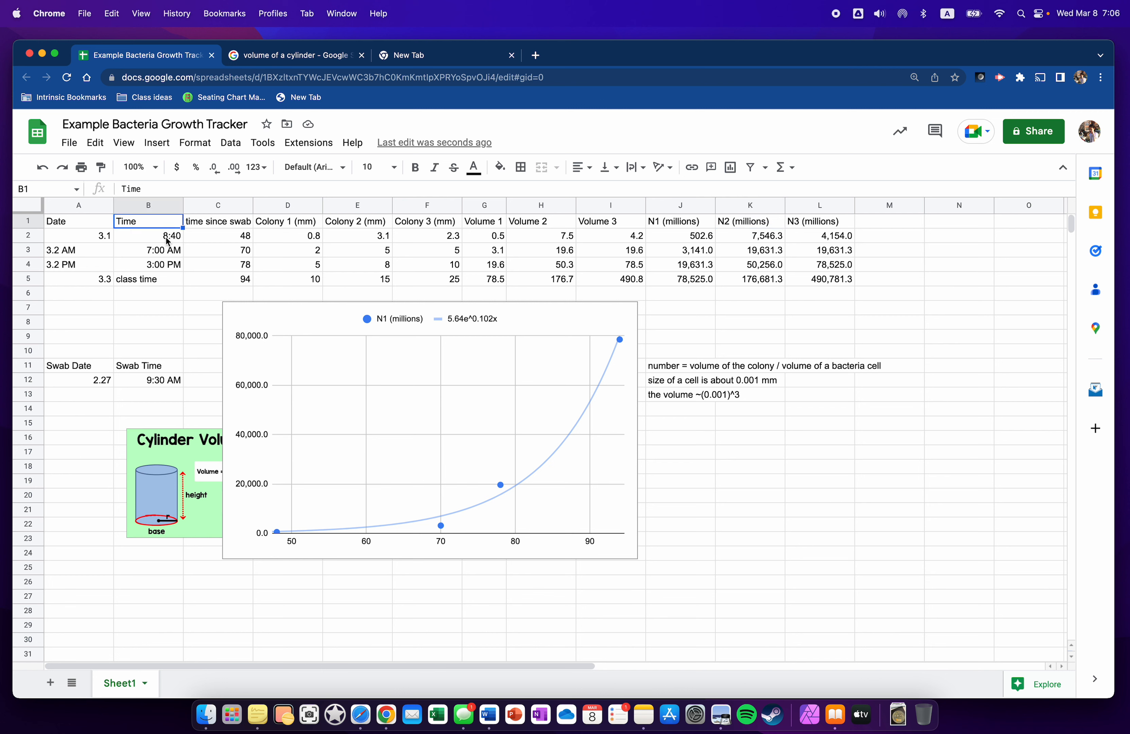
left_click(228, 223)
left_click(226, 281, "shift")
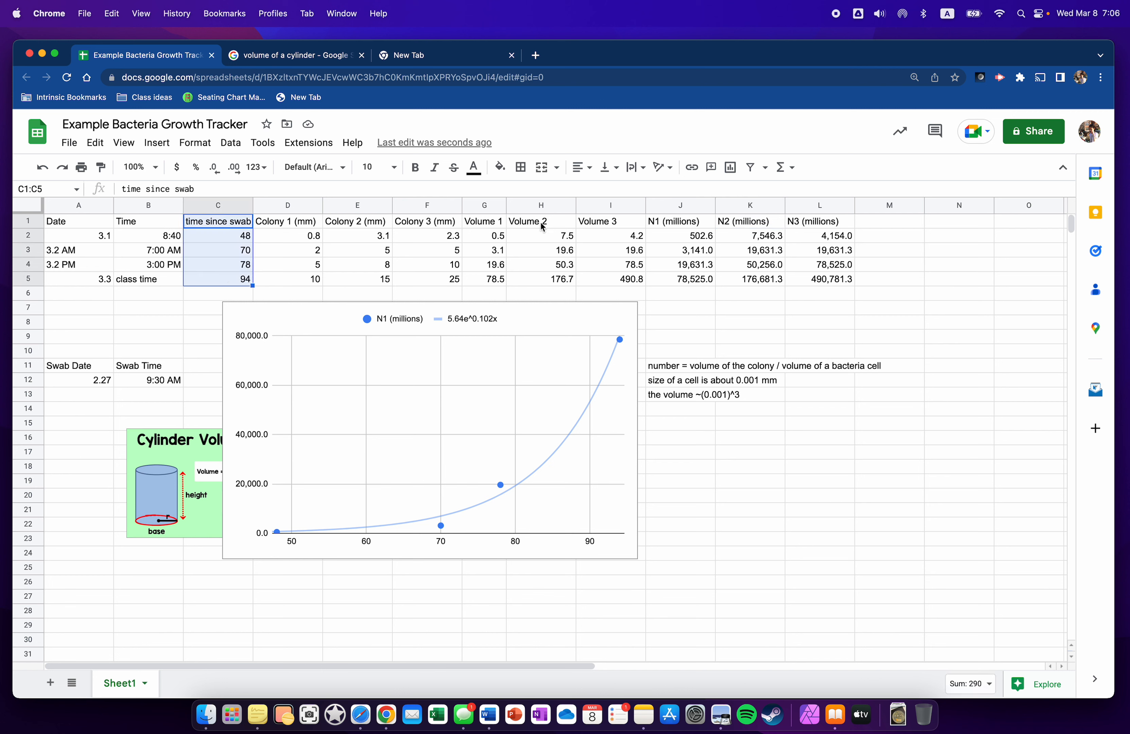
left_click(760, 227, "super")
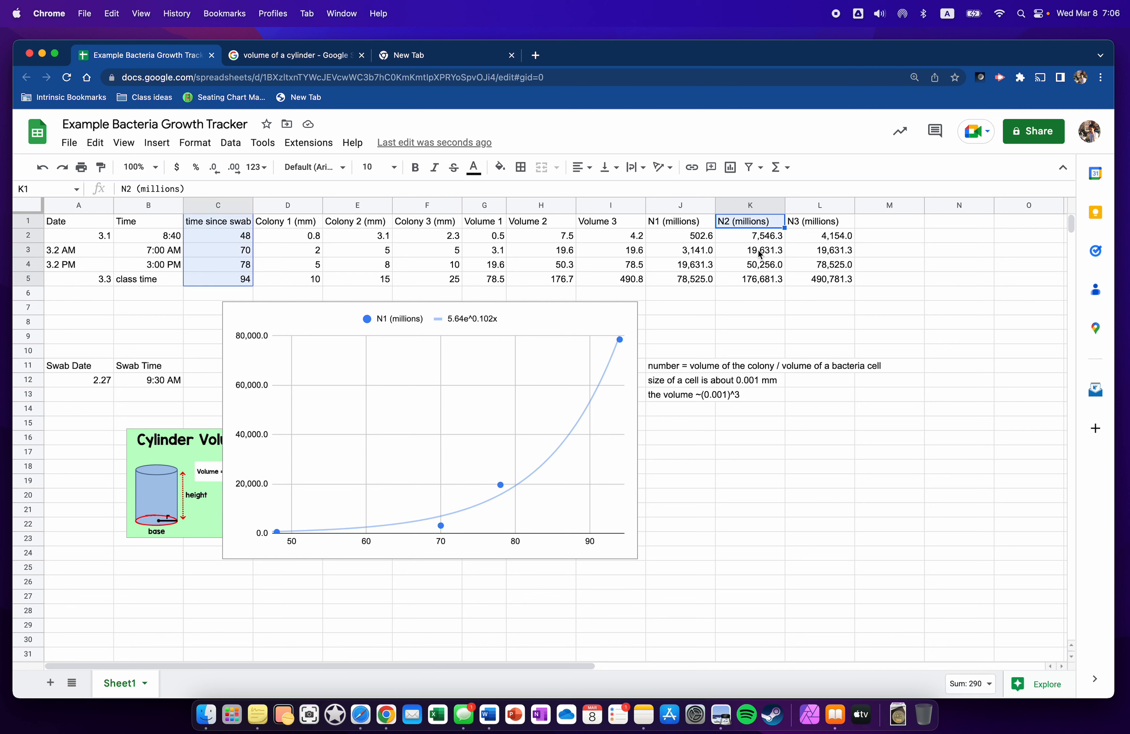
left_click(758, 279, "super")
left_click(752, 224)
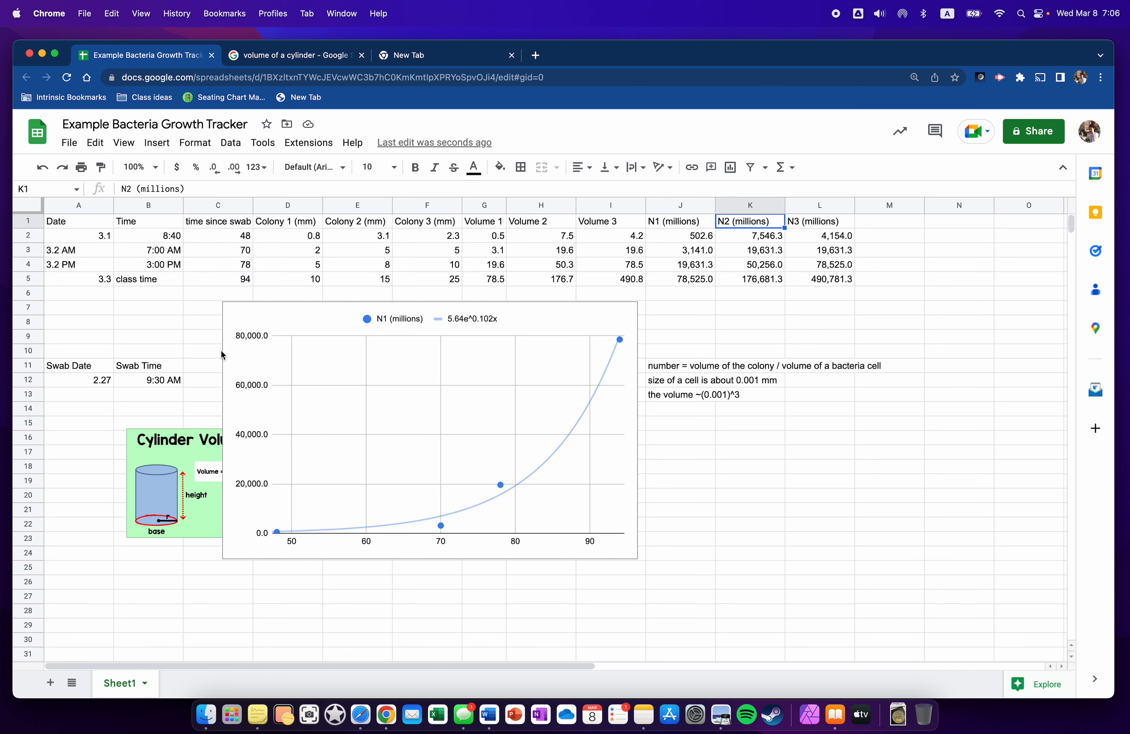
left_click(226, 220)
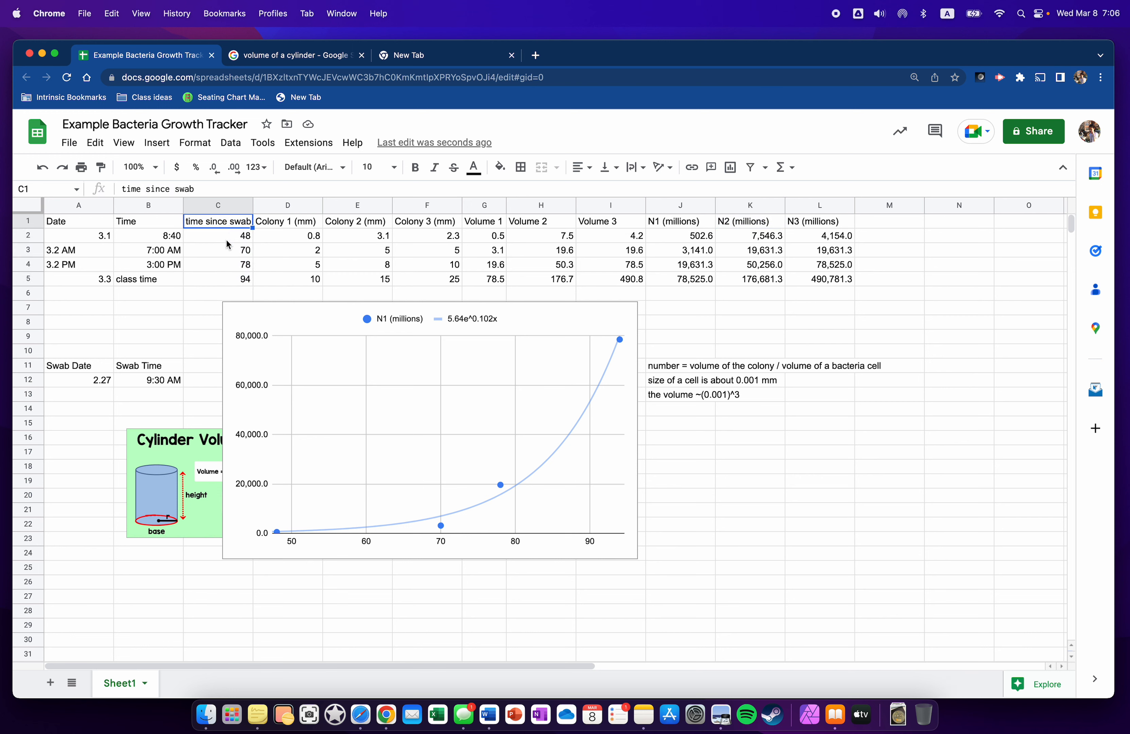
left_click(233, 280, "super")
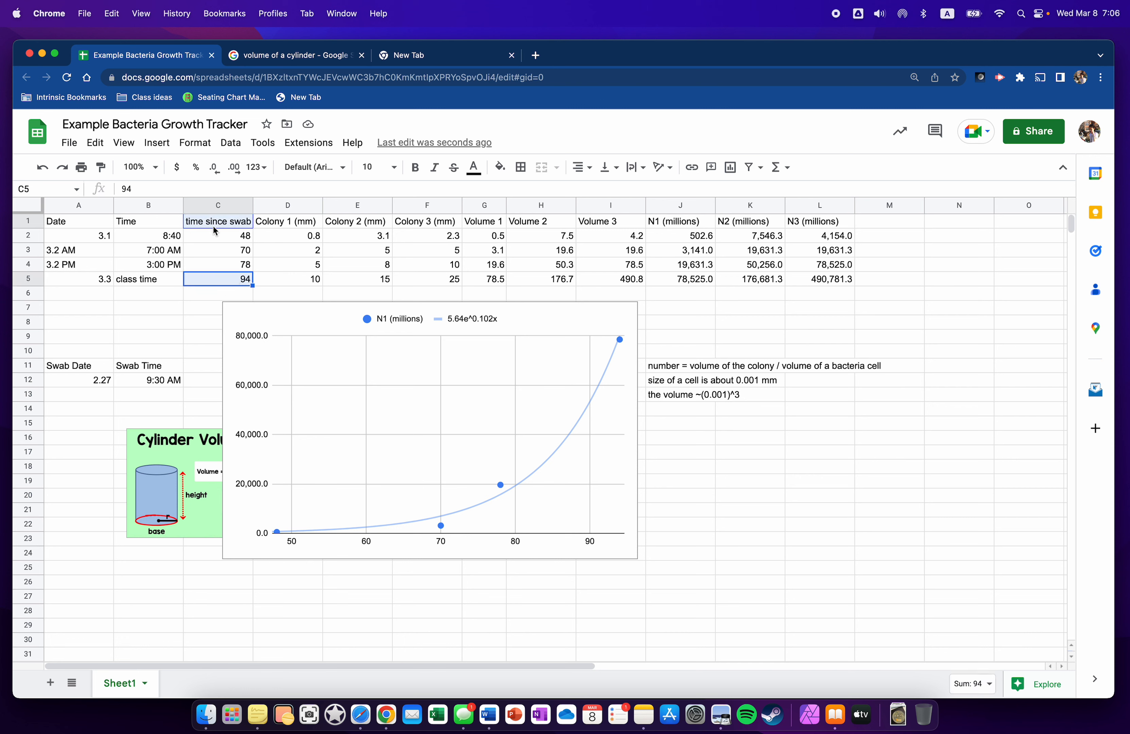
Insert a chart from the time since swab and N2 (millions) data in C1:C5 and K1:K5.
left_click(213, 226)
left_click(232, 281, "shift")
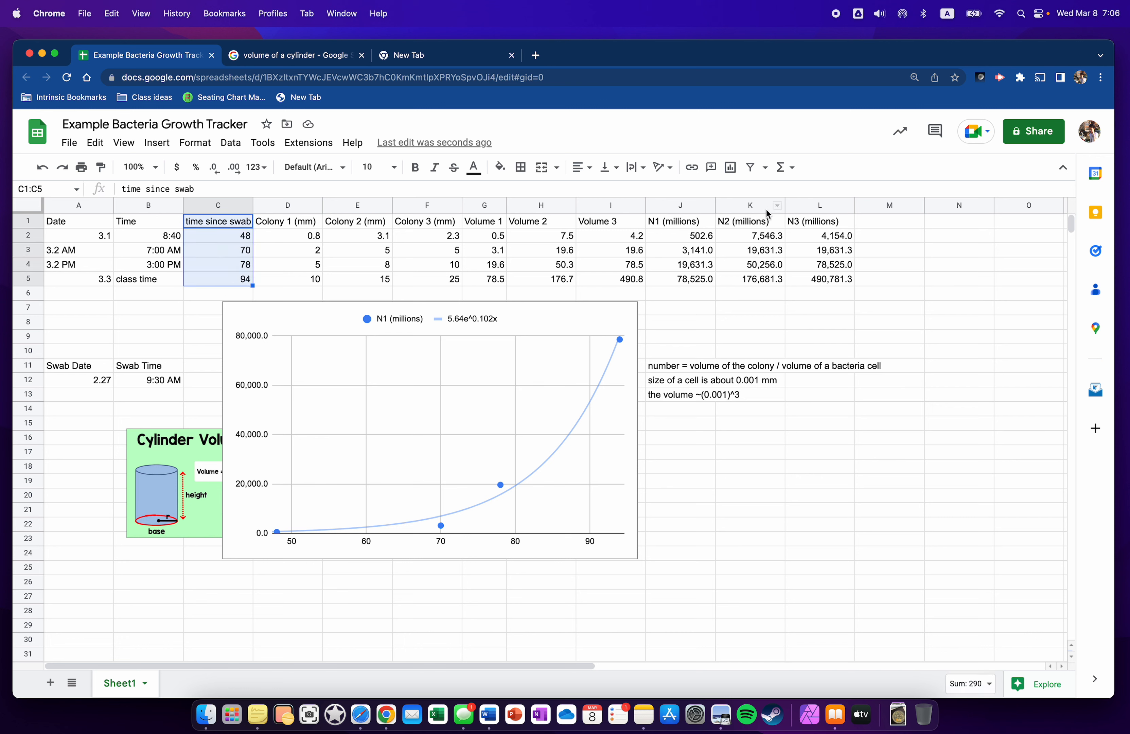
left_click_drag(756, 225, 756, 282)
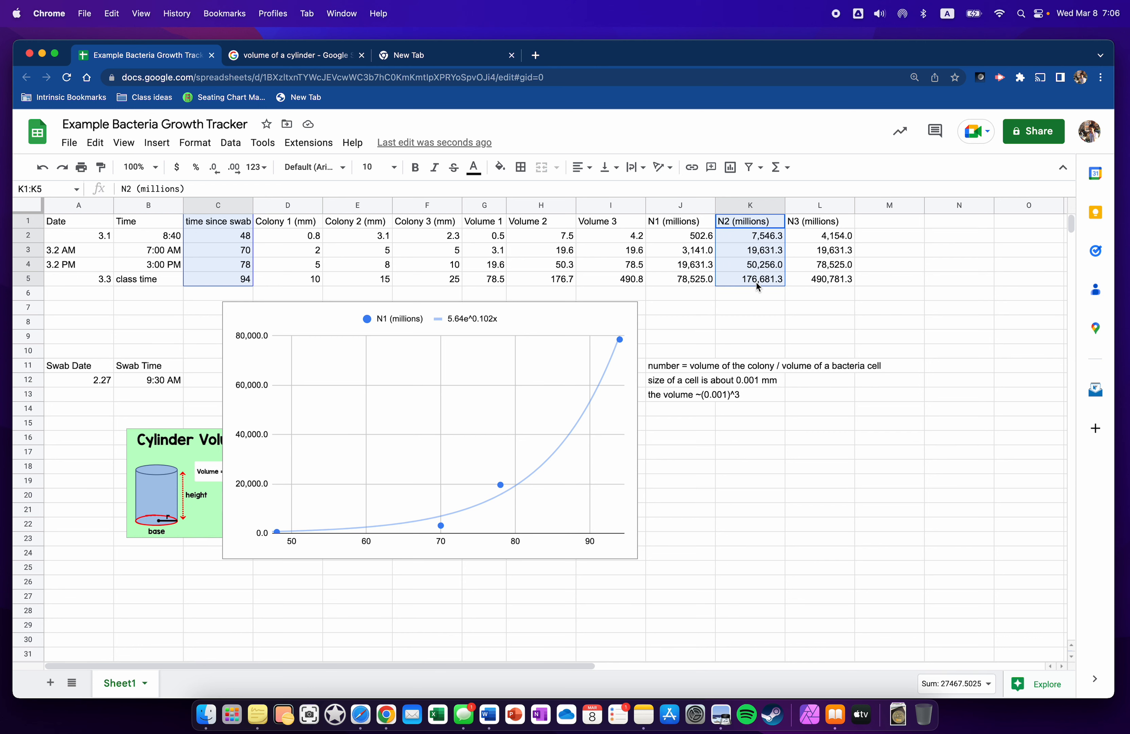
left_click(156, 142)
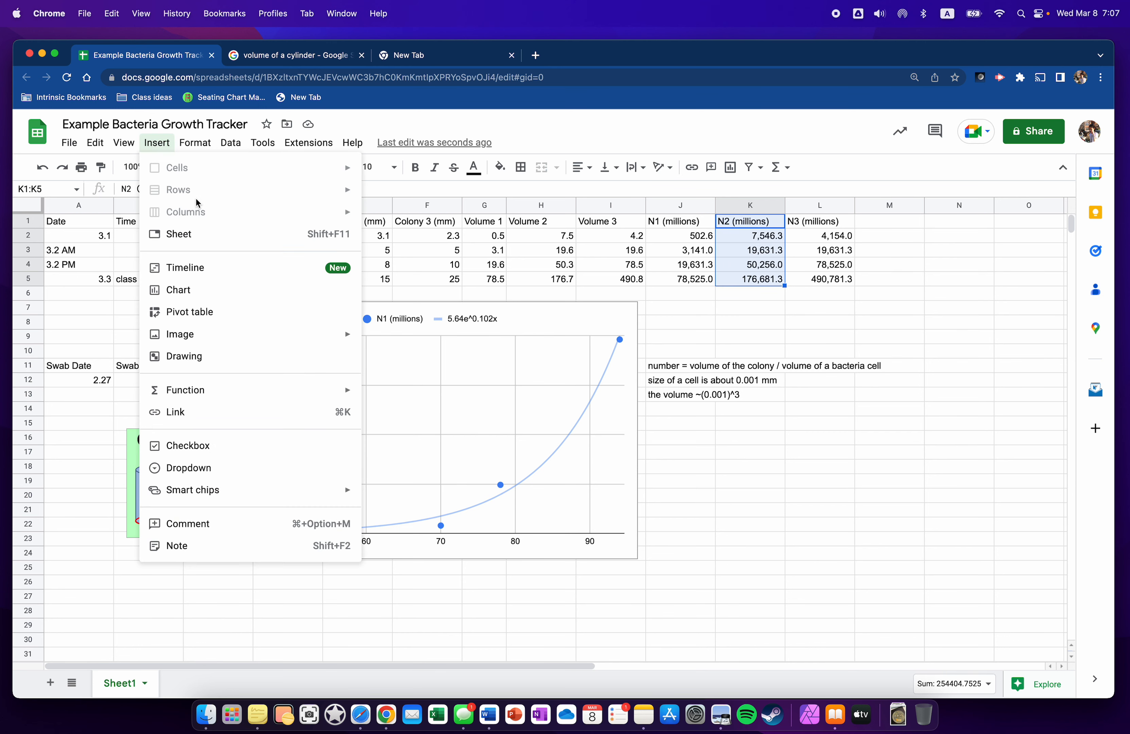
left_click(204, 288)
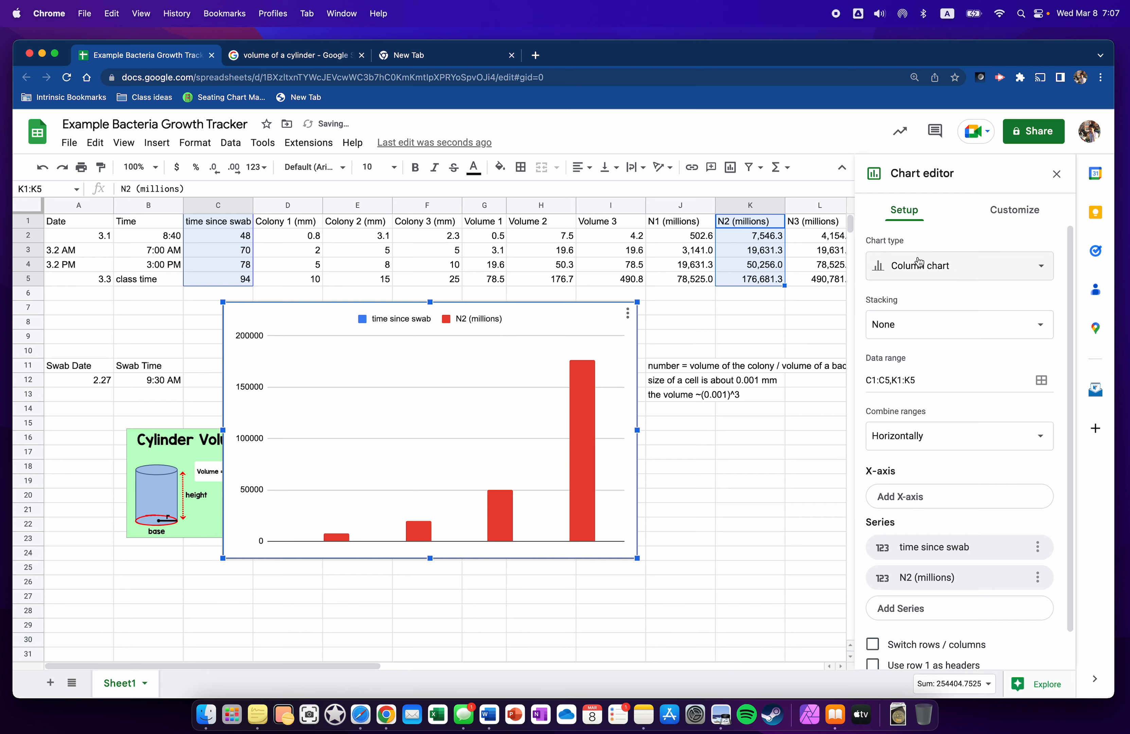
Change the N2 (millions) chart to a scatter chart and move it aside so it no longer fully covers the N1 chart.
left_click(919, 262)
scroll(924, 459, "down", 5)
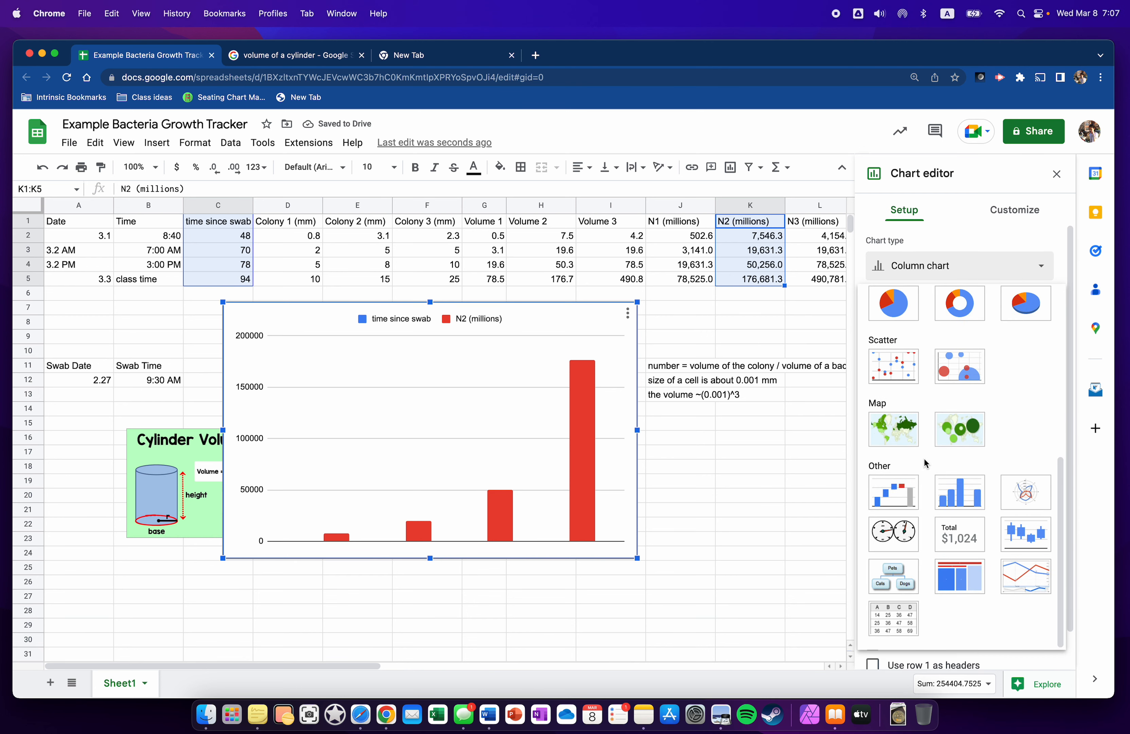
left_click(901, 368)
left_click_drag(581, 306, 844, 357)
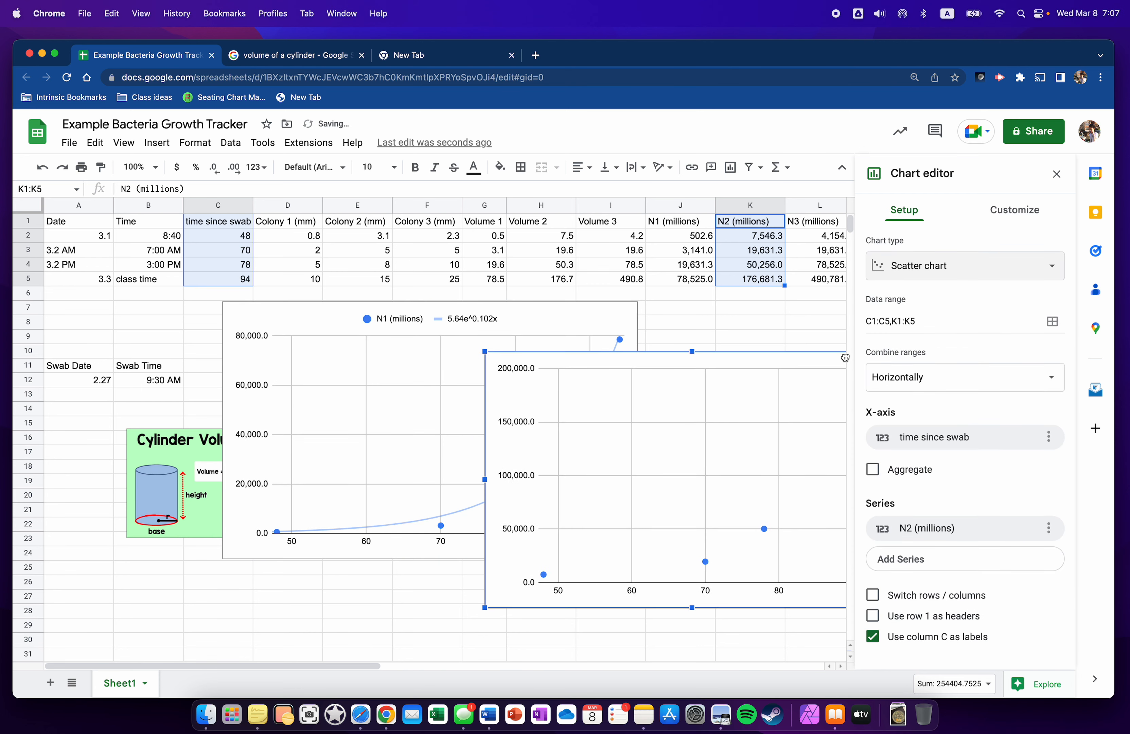
left_click(719, 302)
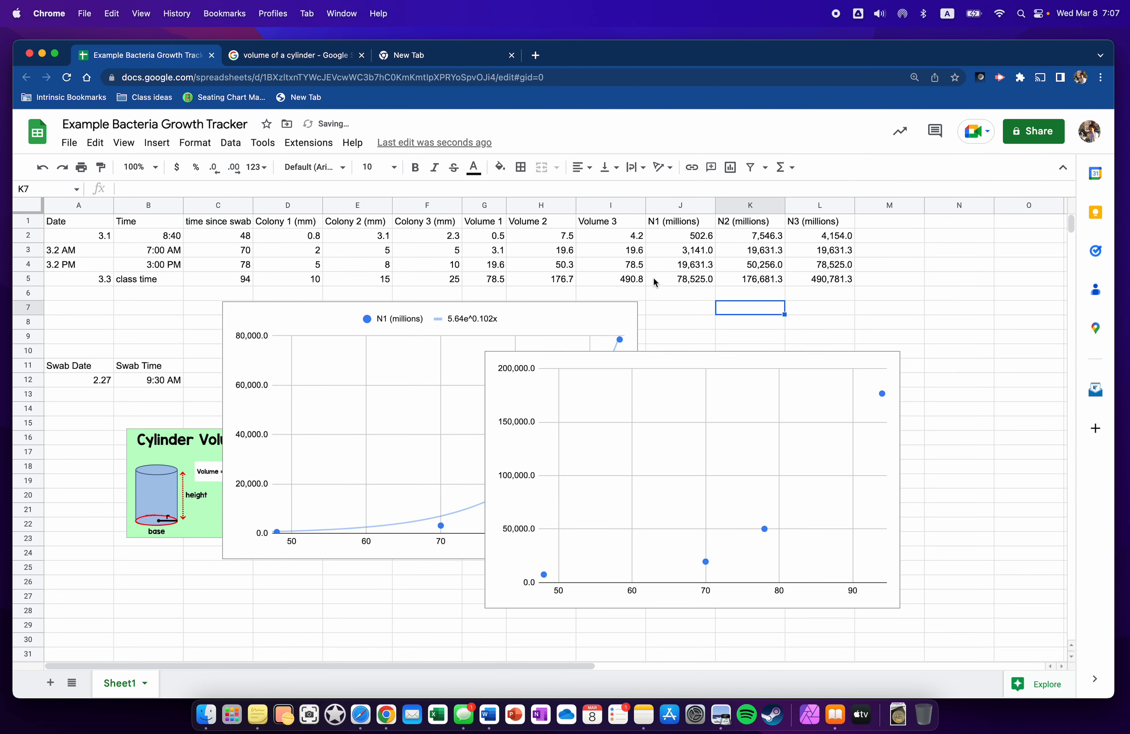